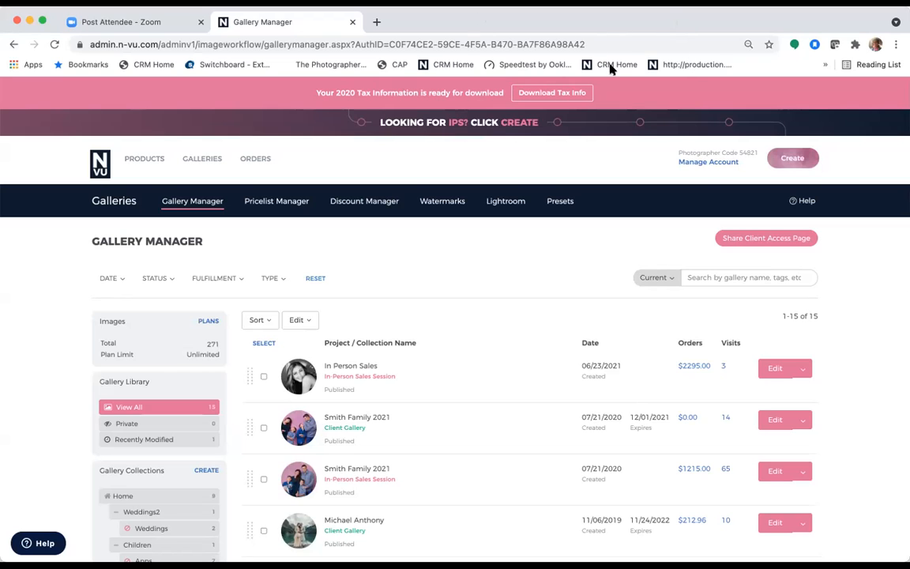
- Find the In Person Sales row in the event list and open it for editing
{"action": "scroll", "coordinate": [618, 200], "scroll_direction": "down", "scroll_amount": 1}
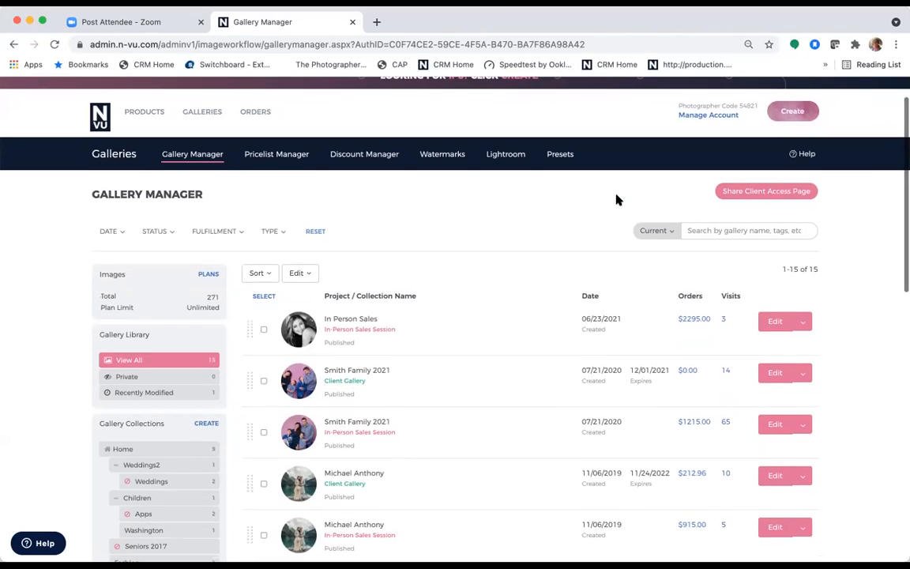
{"action": "scroll", "coordinate": [617, 200], "scroll_direction": "up", "scroll_amount": 1}
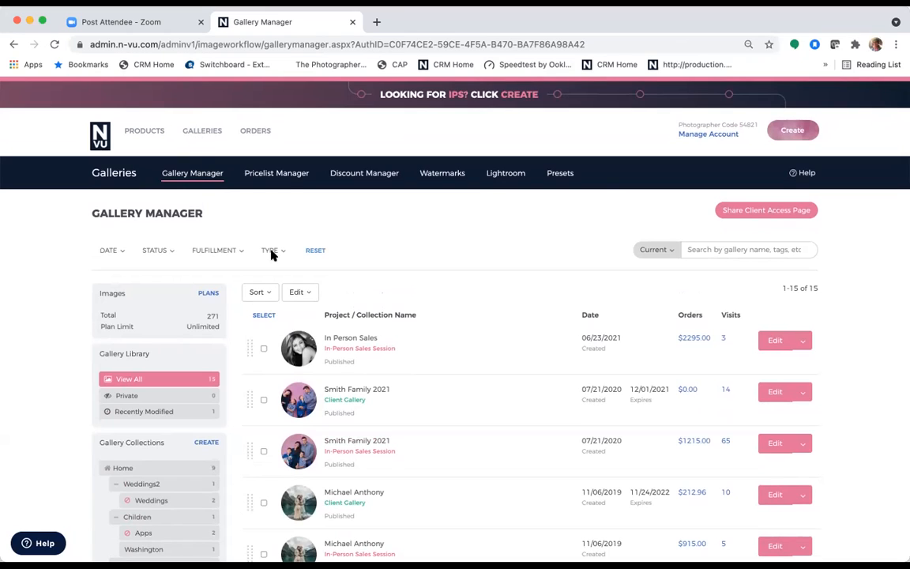
{"action": "scroll", "coordinate": [446, 404], "scroll_direction": "down", "scroll_amount": 5}
{"action": "scroll", "coordinate": [446, 403], "scroll_direction": "up", "scroll_amount": 3}
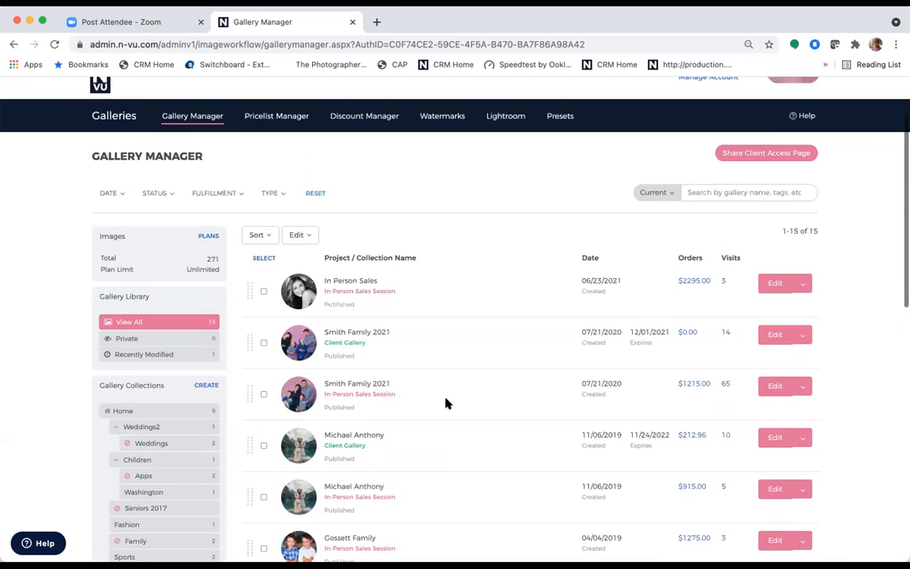
{"action": "scroll", "coordinate": [447, 404], "scroll_direction": "up", "scroll_amount": 2}
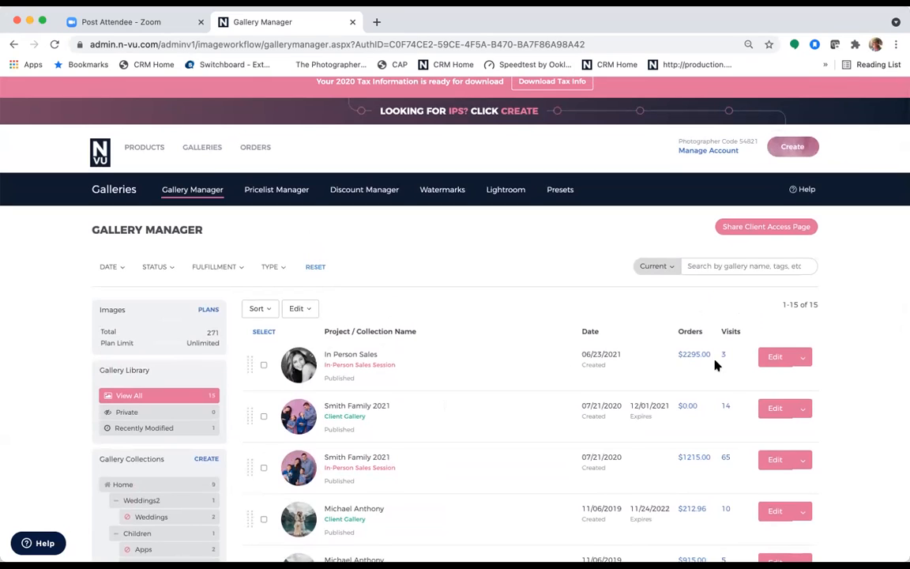
{"action": "left_click", "coordinate": [773, 358]}
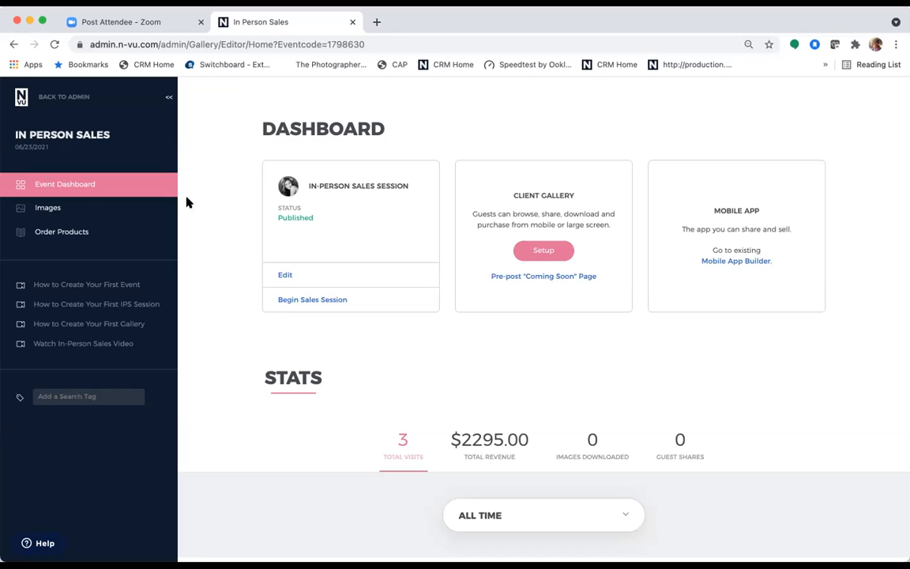
{"action": "left_click", "coordinate": [48, 207]}
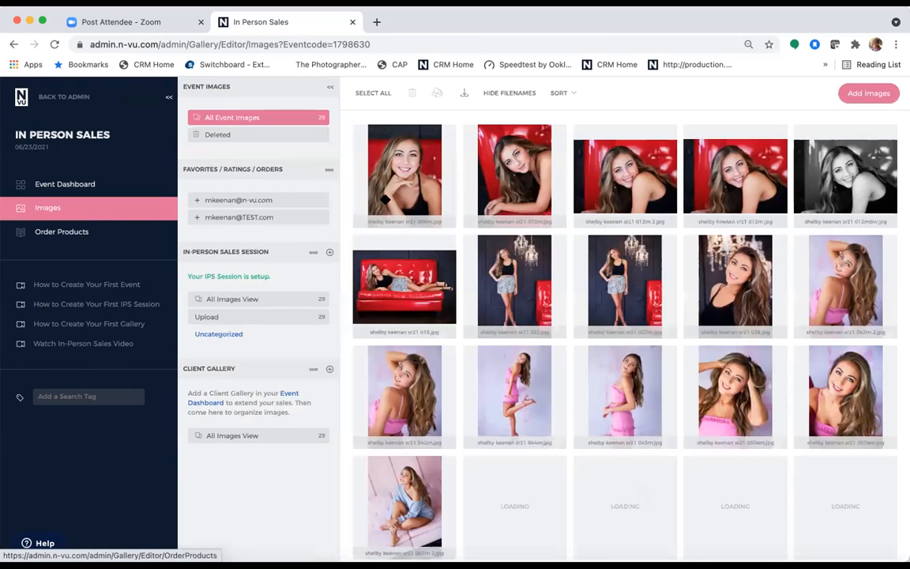
{"action": "left_click", "coordinate": [234, 202]}
{"action": "left_click", "coordinate": [237, 218]}
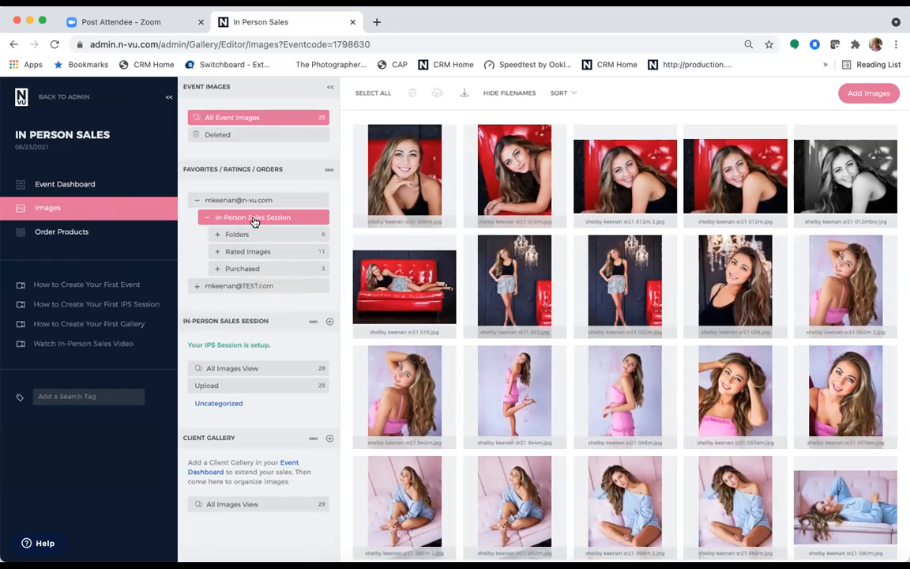
{"action": "left_click", "coordinate": [197, 201]}
{"action": "left_click", "coordinate": [197, 202]}
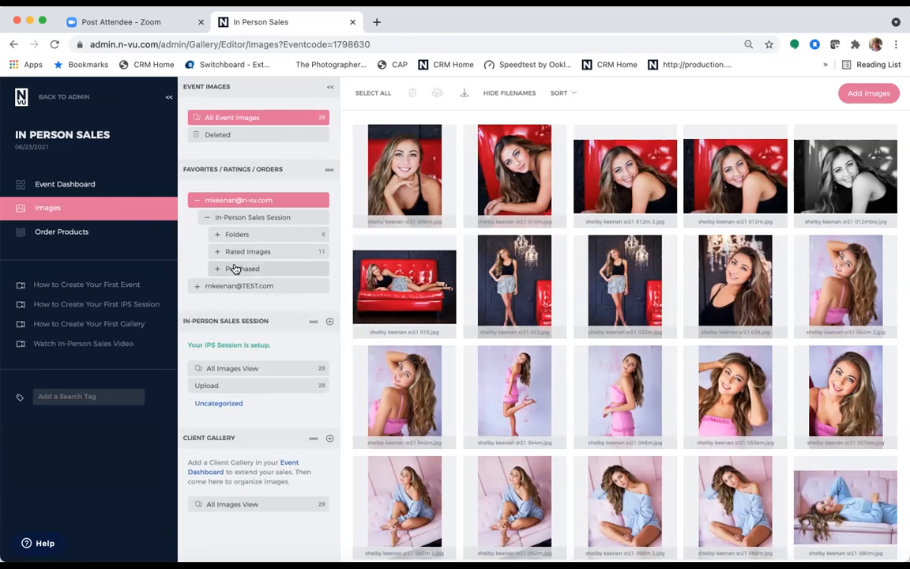
{"action": "left_click", "coordinate": [198, 201]}
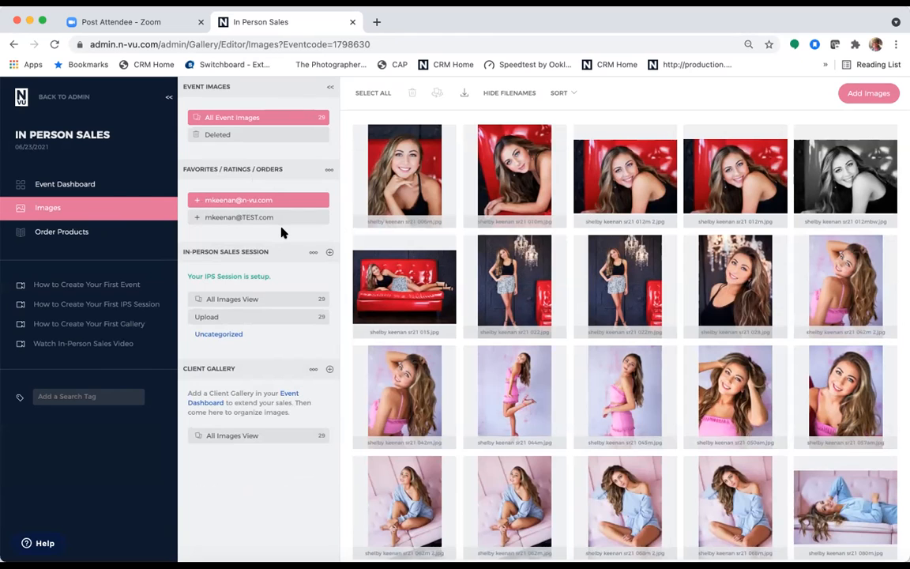
{"action": "left_click", "coordinate": [89, 185]}
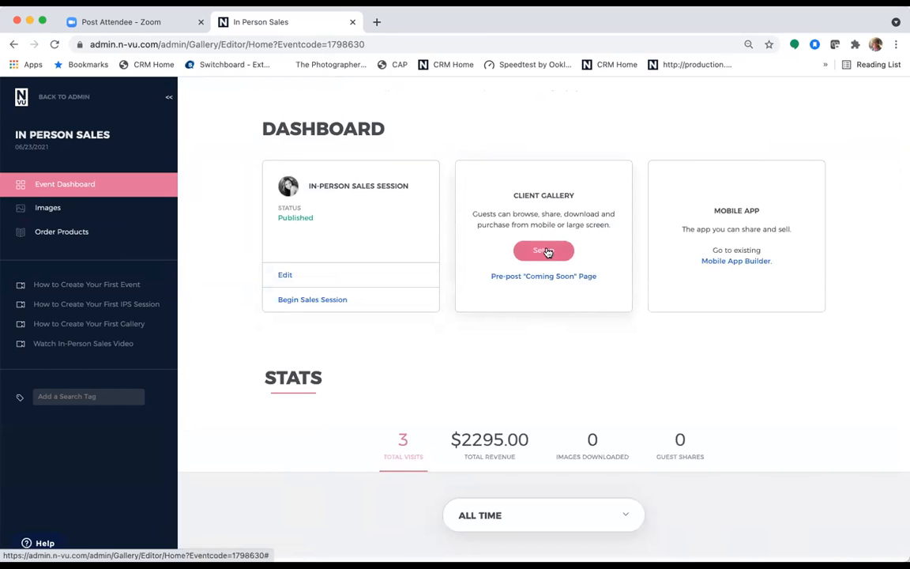
- Start a Client Gallery setup for In Person Sales, reaching the Client Choices / Select All step
{"action": "left_click", "coordinate": [544, 251]}
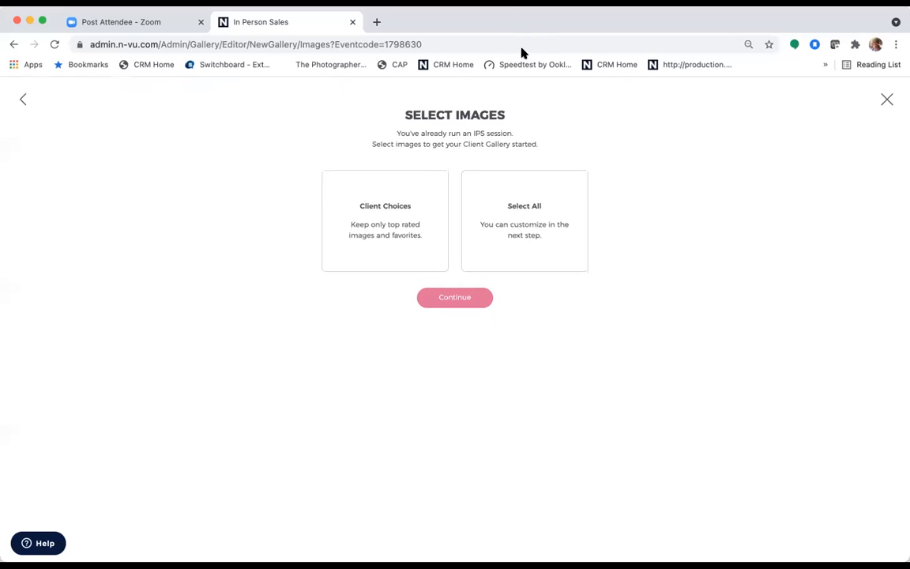
{"action": "left_click", "coordinate": [595, 45]}
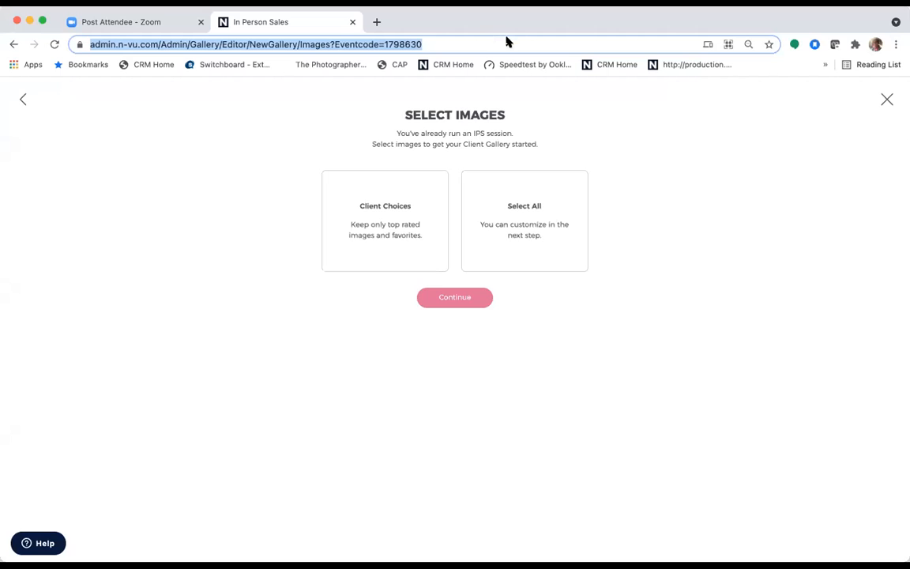
{"action": "left_click", "coordinate": [615, 217]}
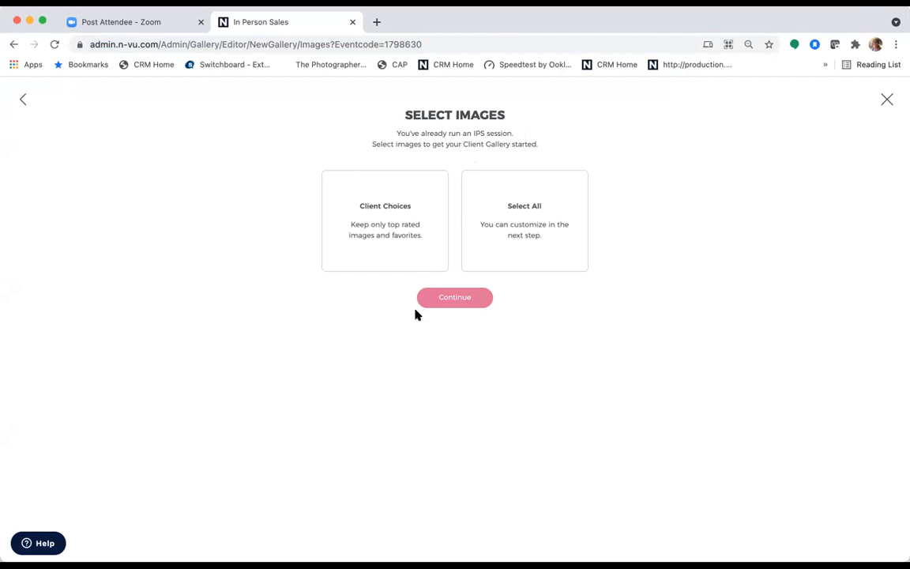
- Build the gallery from Client Choices, including Yes and Maybe rated images
{"action": "left_click", "coordinate": [399, 238]}
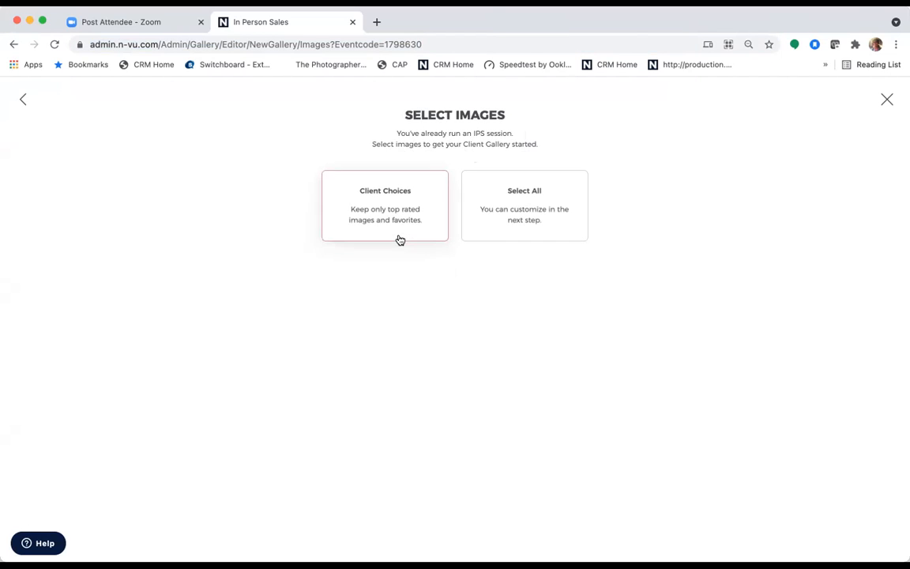
{"action": "scroll", "coordinate": [706, 259], "scroll_direction": "down", "scroll_amount": 3}
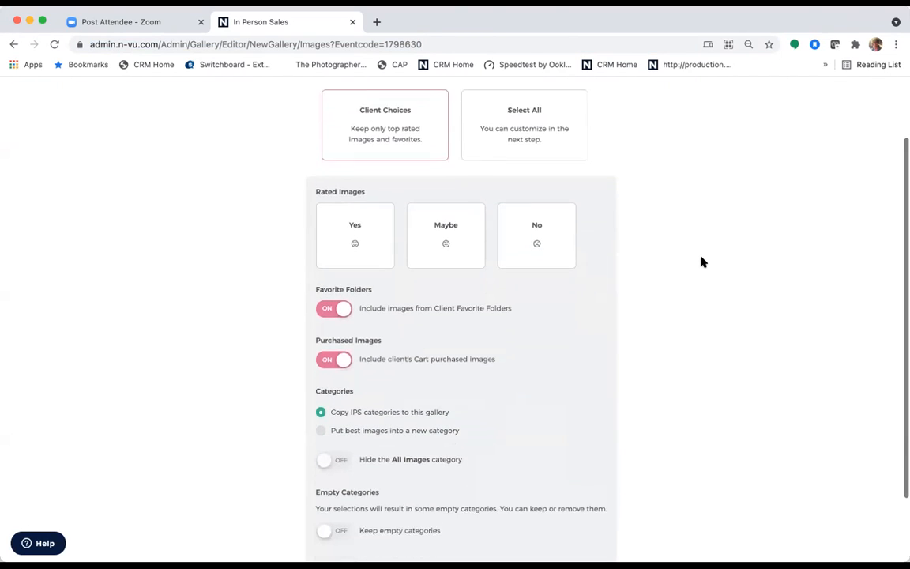
{"action": "scroll", "coordinate": [704, 260], "scroll_direction": "down", "scroll_amount": 1}
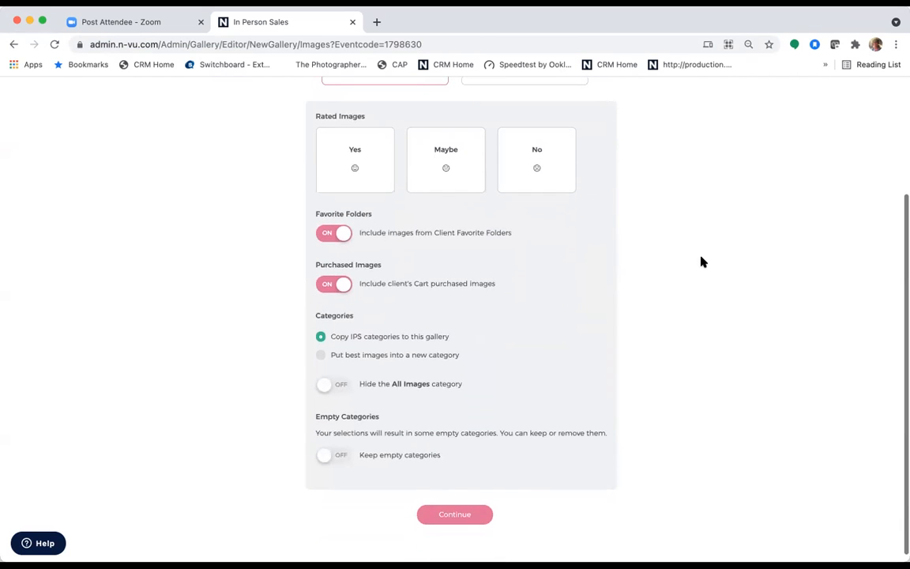
{"action": "scroll", "coordinate": [702, 260], "scroll_direction": "up", "scroll_amount": 1}
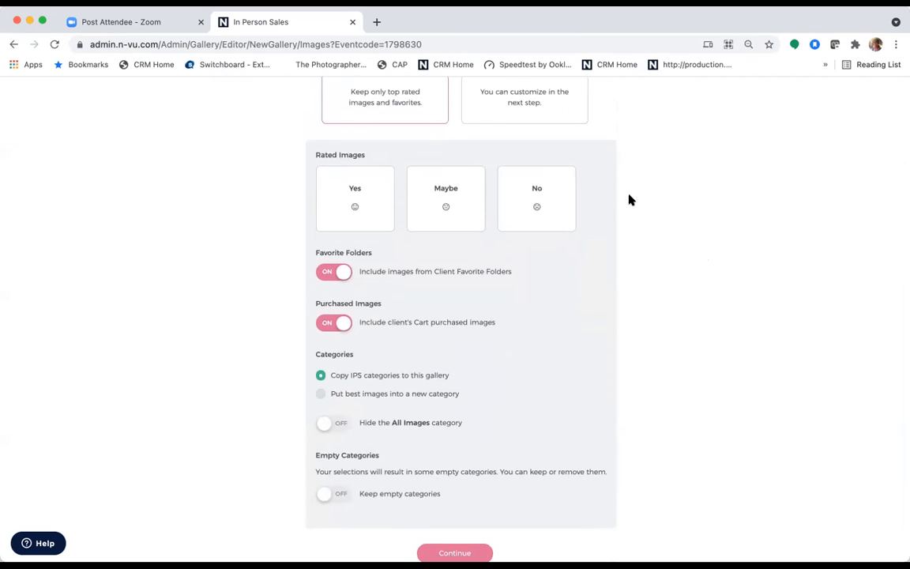
{"action": "left_click", "coordinate": [447, 206]}
{"action": "left_click", "coordinate": [354, 203]}
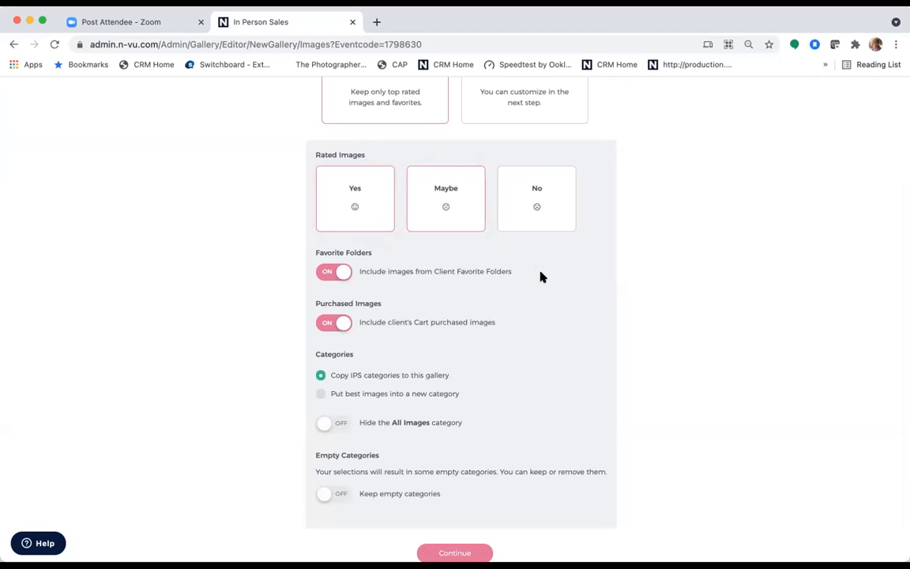
- Turn on Hide All Images and Keep empty categories, then create the gallery
{"action": "scroll", "coordinate": [541, 277], "scroll_direction": "down", "scroll_amount": 1}
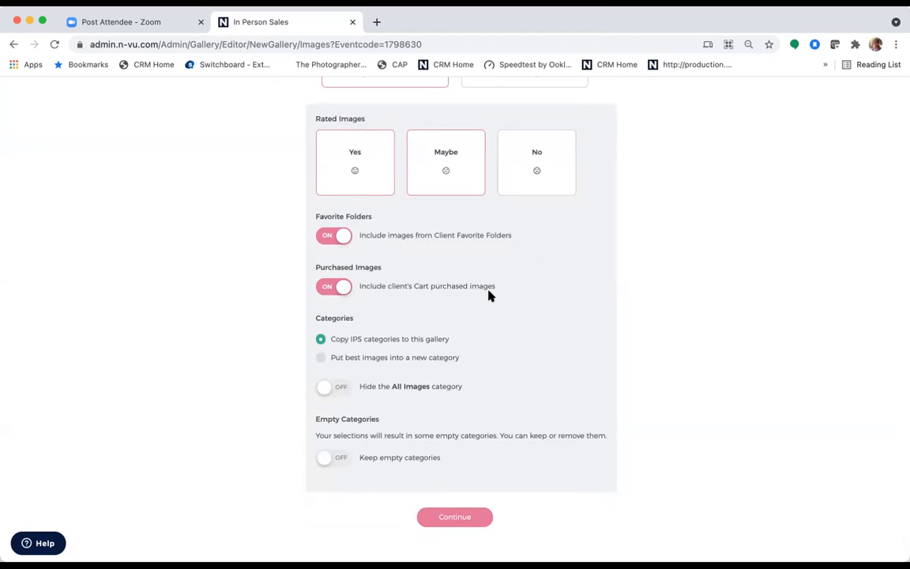
{"action": "scroll", "coordinate": [502, 299], "scroll_direction": "down", "scroll_amount": 1}
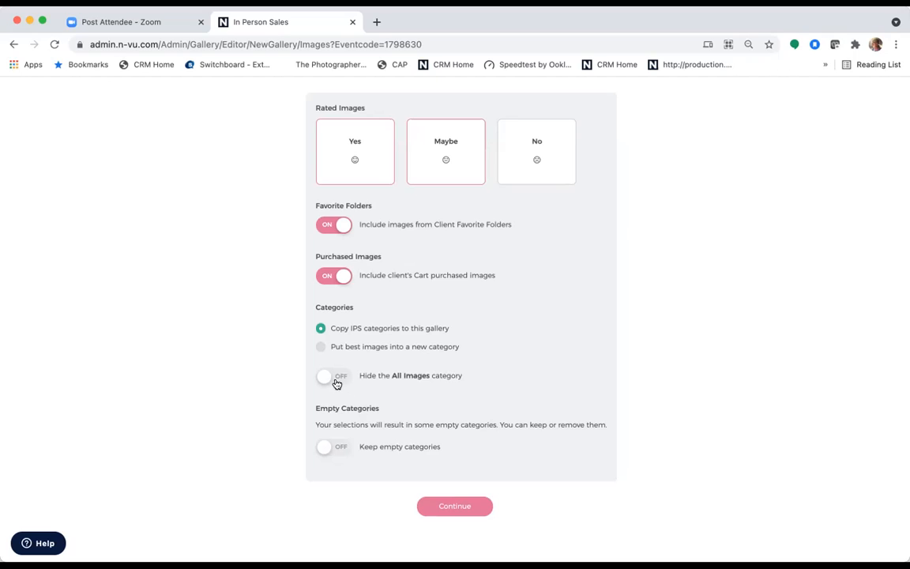
{"action": "left_click", "coordinate": [346, 380]}
{"action": "left_click", "coordinate": [322, 446]}
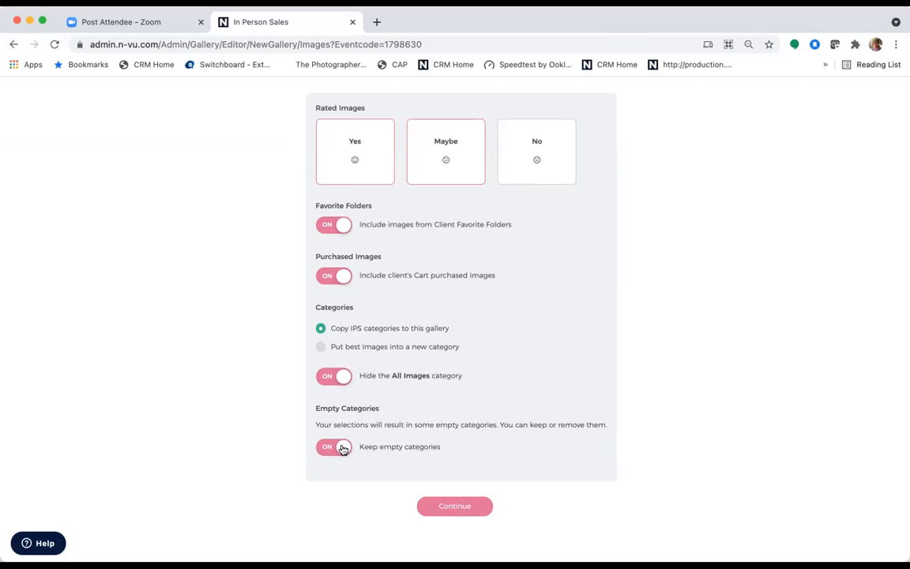
{"action": "left_click", "coordinate": [444, 507]}
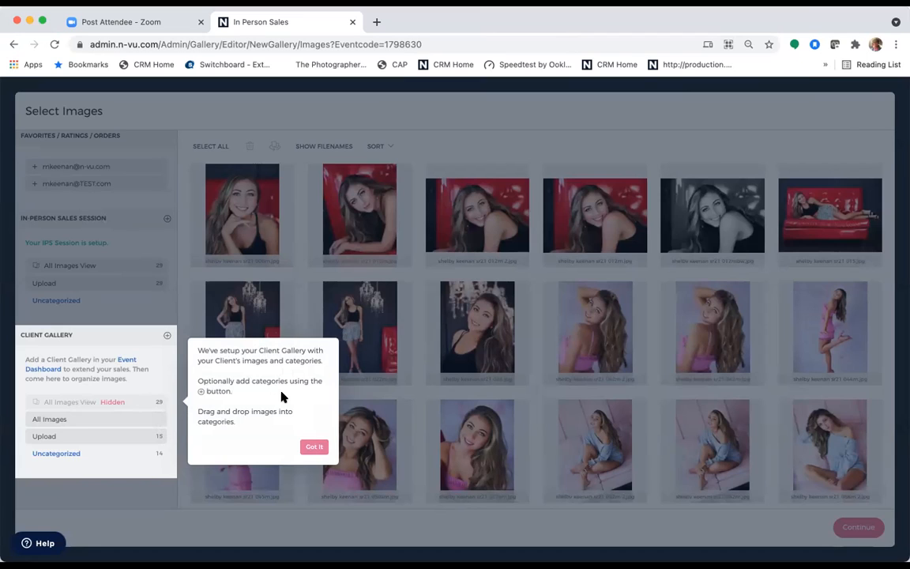
- Move all 14 Uncategorized images into the Upload category
{"action": "left_click", "coordinate": [304, 447]}
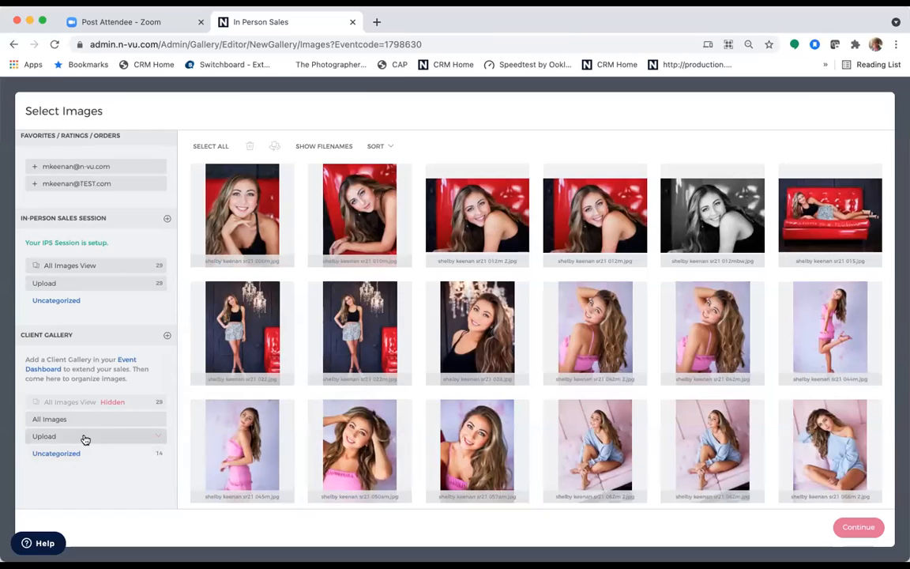
{"action": "left_click", "coordinate": [137, 457]}
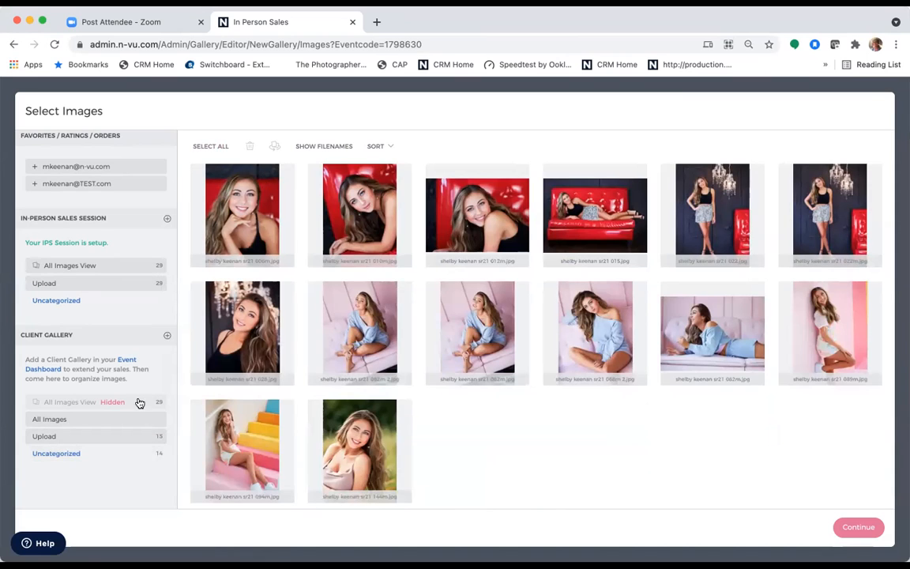
{"action": "left_click", "coordinate": [207, 148]}
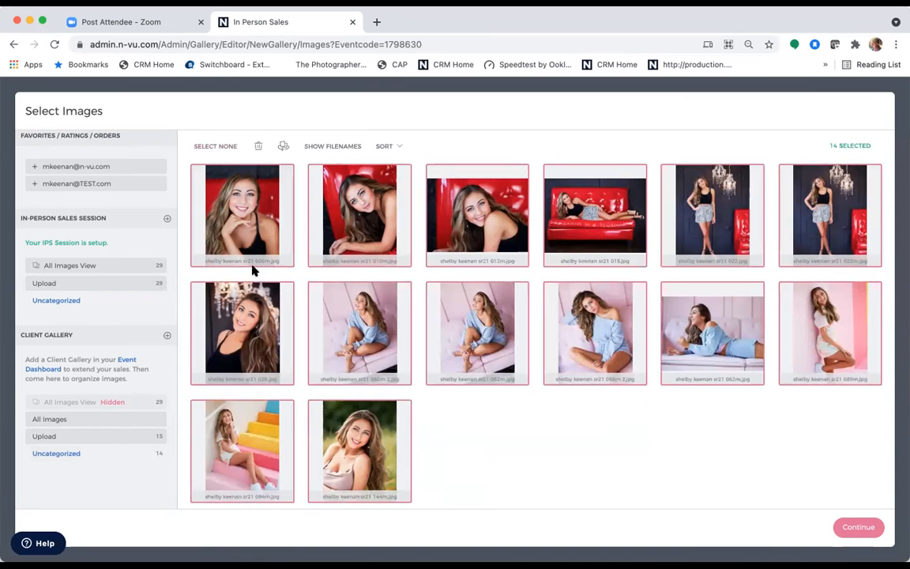
{"action": "left_click_drag", "start_coordinate": [245, 332], "coordinate": [113, 443]}
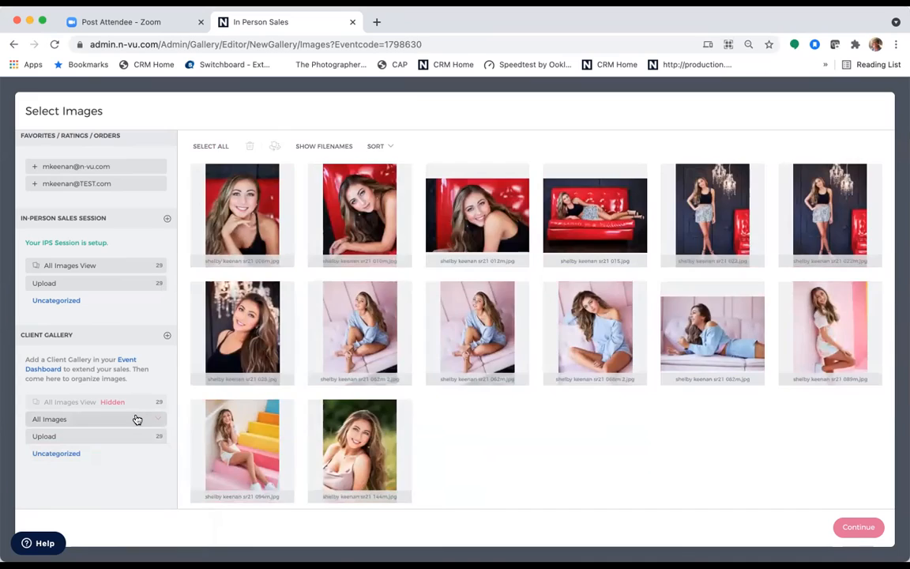
- Make the All Images category visible in its category settings
{"action": "left_click", "coordinate": [138, 419]}
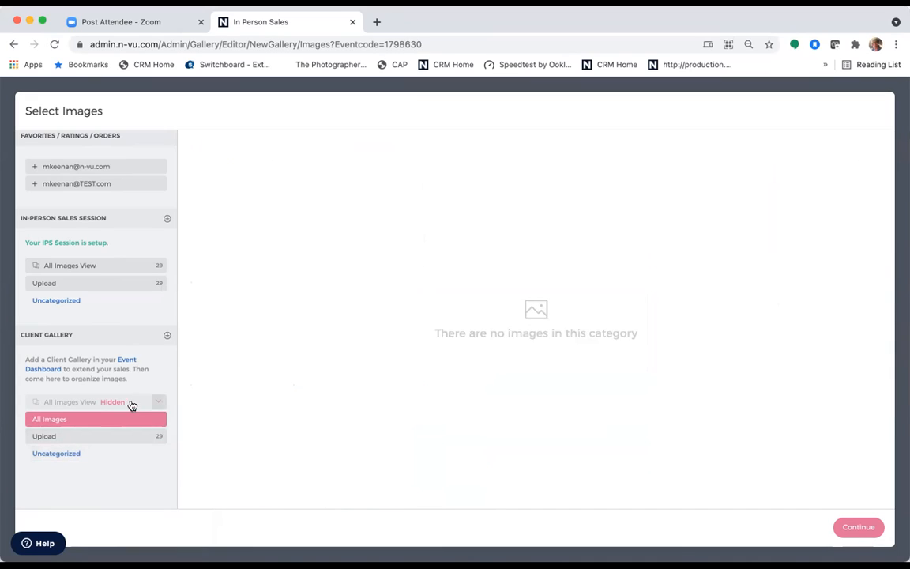
{"action": "left_click", "coordinate": [156, 404]}
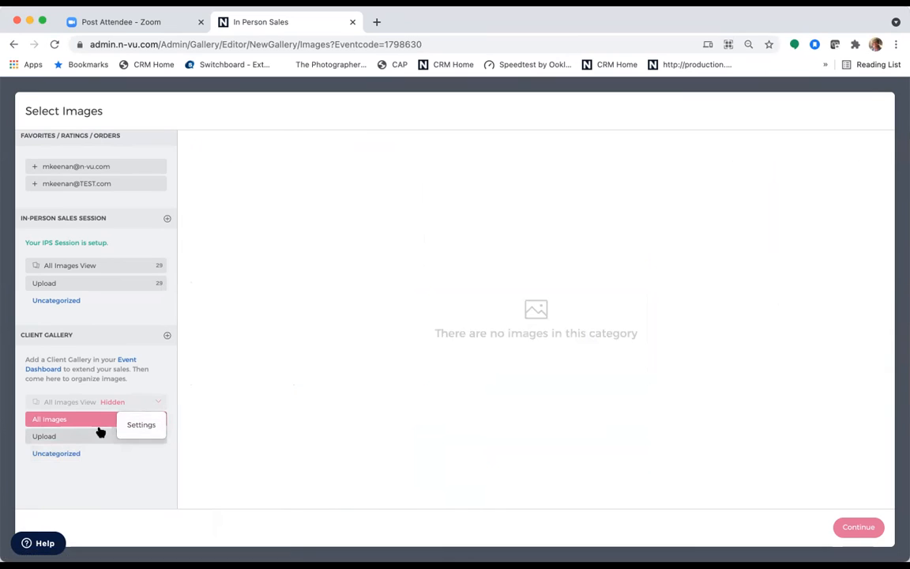
{"action": "left_click", "coordinate": [139, 424]}
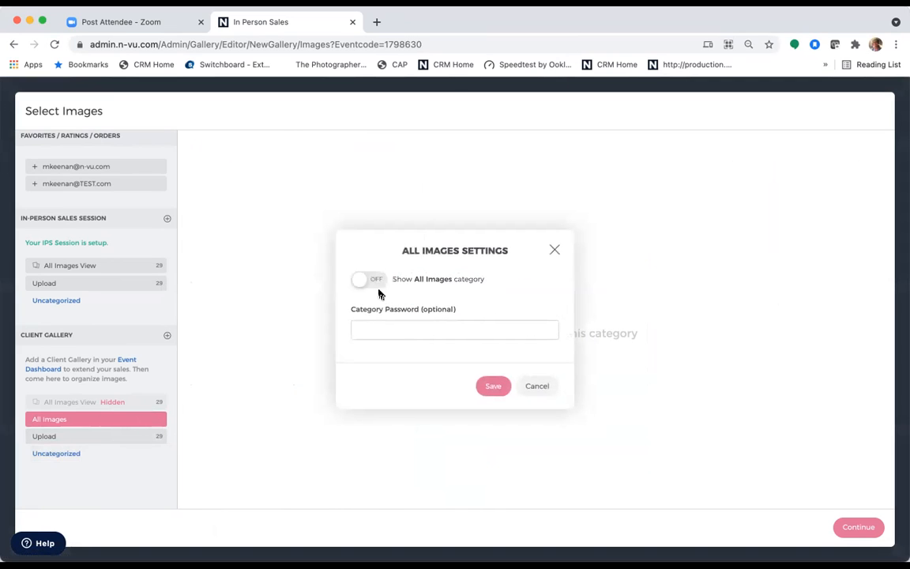
{"action": "left_click", "coordinate": [361, 281]}
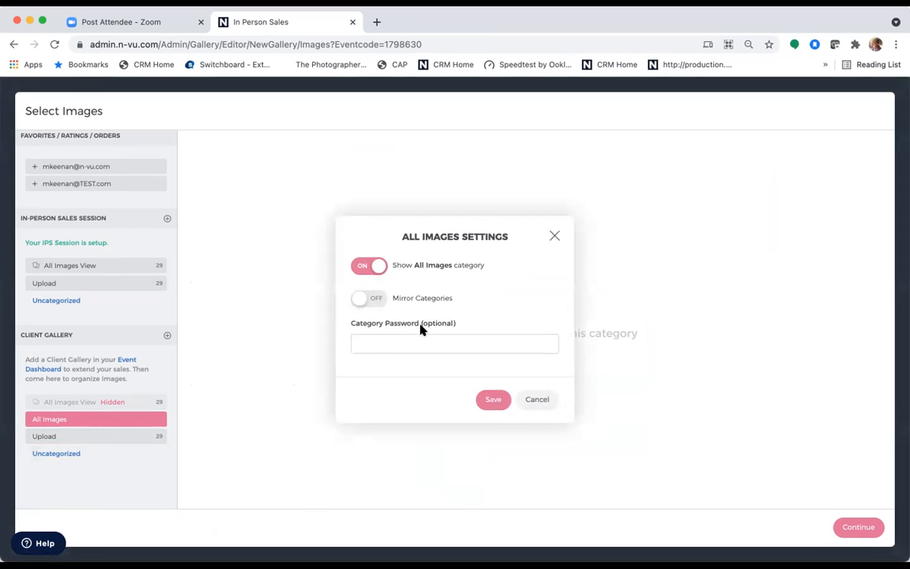
{"action": "left_click", "coordinate": [394, 343]}
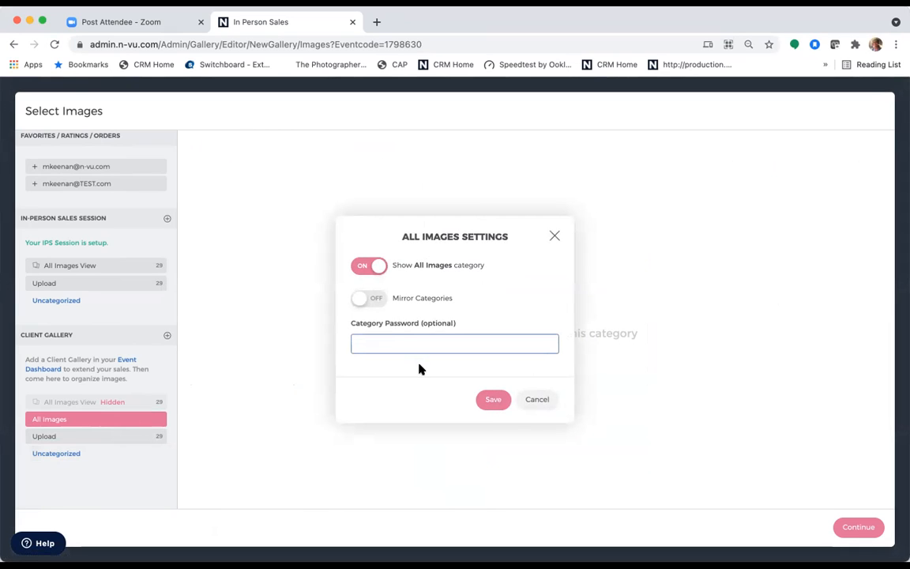
{"action": "left_click", "coordinate": [539, 401]}
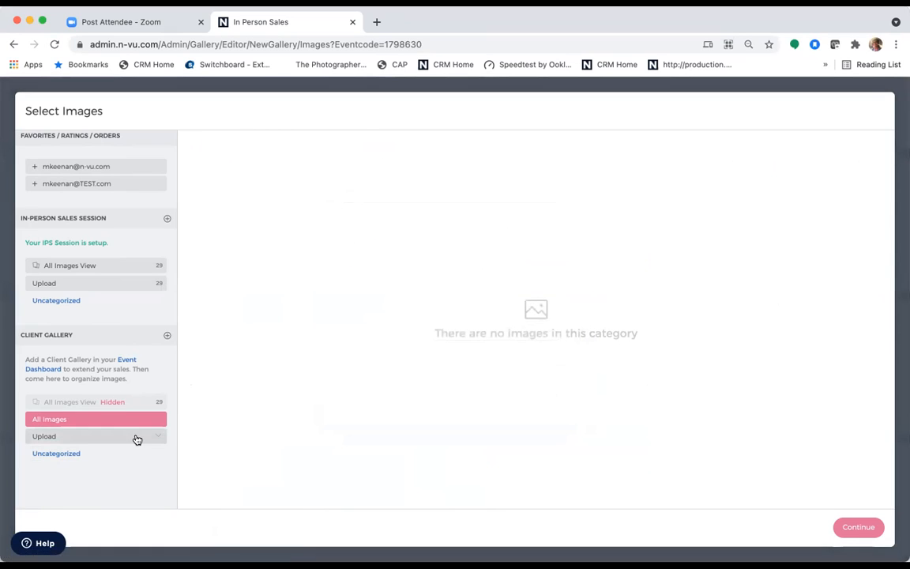
- Select all 29 images in Upload and continue to Presets
{"action": "left_click", "coordinate": [136, 438]}
{"action": "left_click", "coordinate": [204, 147]}
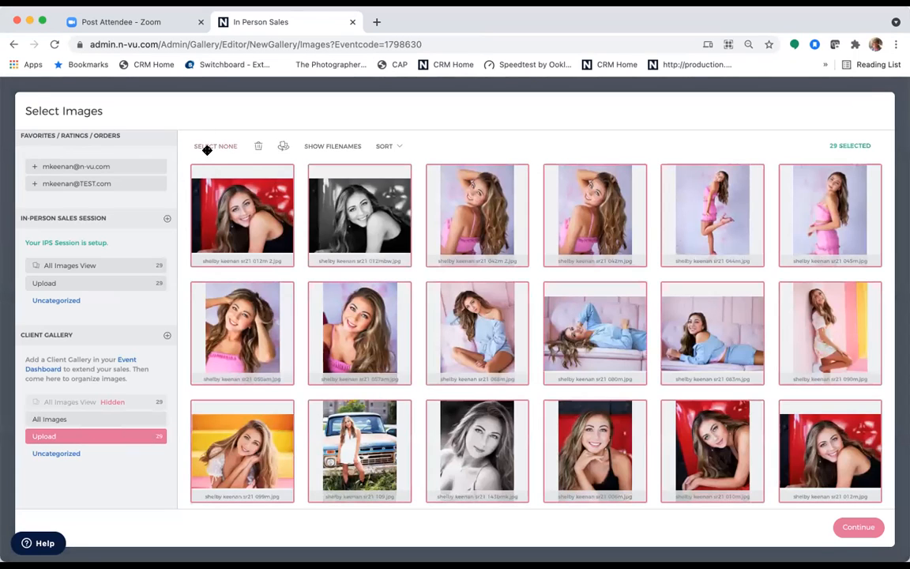
{"action": "left_click", "coordinate": [856, 526]}
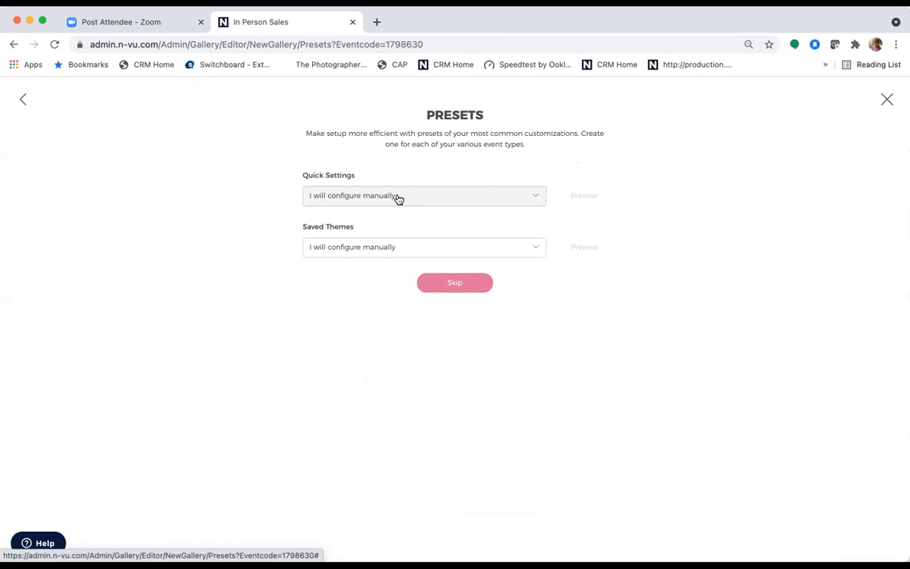
- Skip the presets, leaving Quick Settings on manual configuration
{"action": "left_click", "coordinate": [462, 202]}
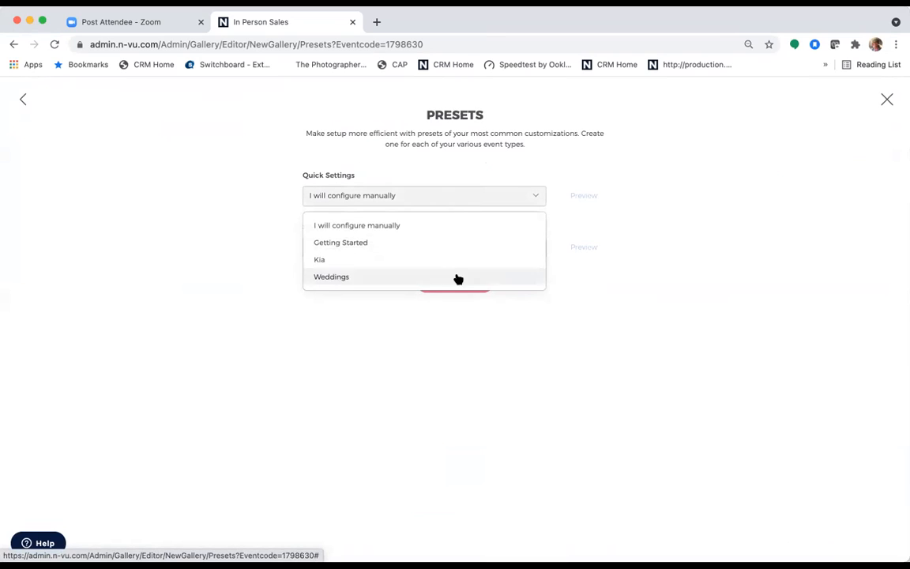
{"action": "left_click", "coordinate": [246, 173]}
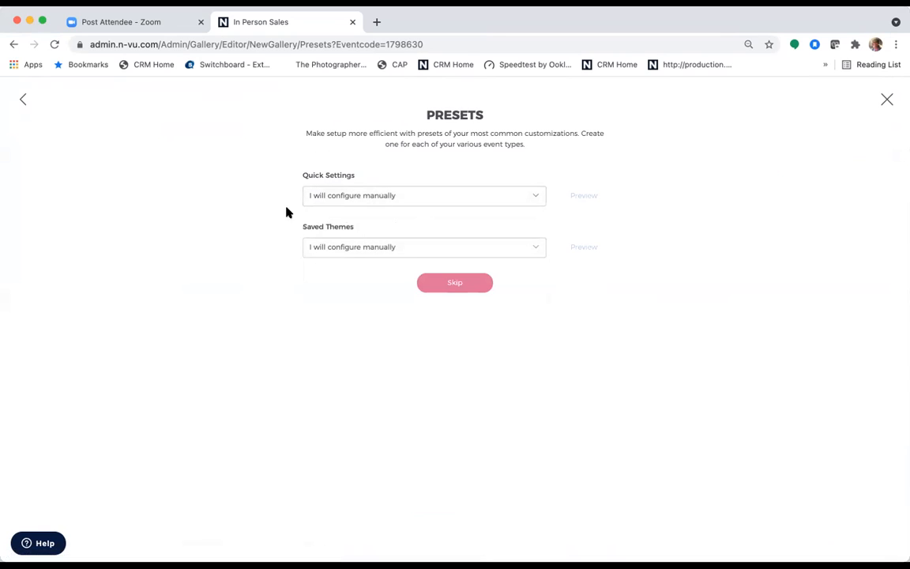
{"action": "left_click", "coordinate": [458, 284]}
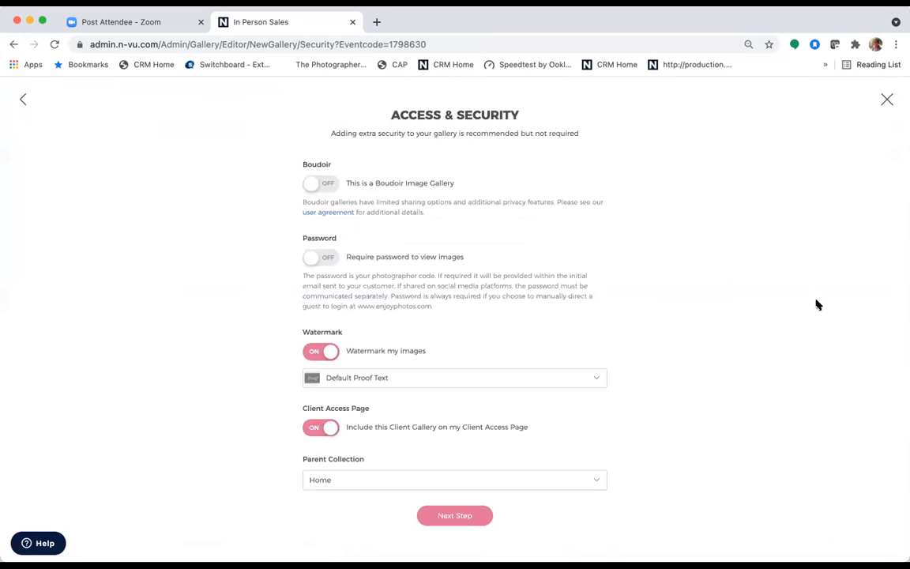
- Review watermark and parent collection, keeping Default Proof Text and Home unchanged
{"action": "left_click", "coordinate": [438, 384]}
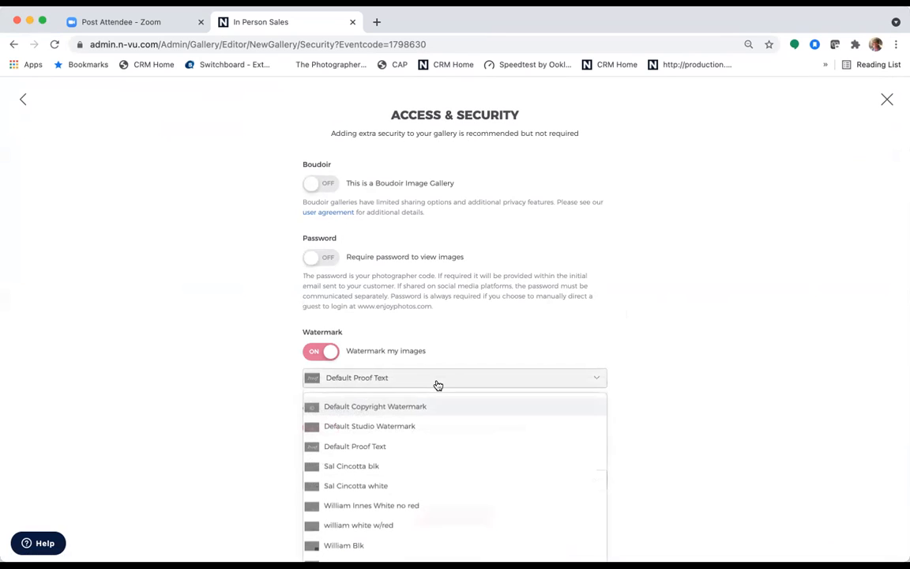
{"action": "scroll", "coordinate": [438, 390], "scroll_direction": "down", "scroll_amount": 3}
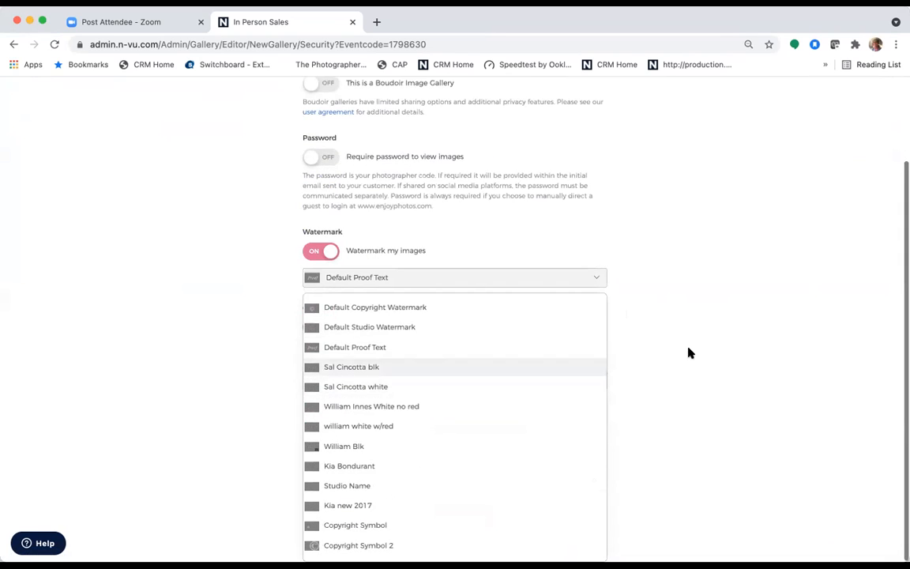
{"action": "left_click", "coordinate": [686, 352]}
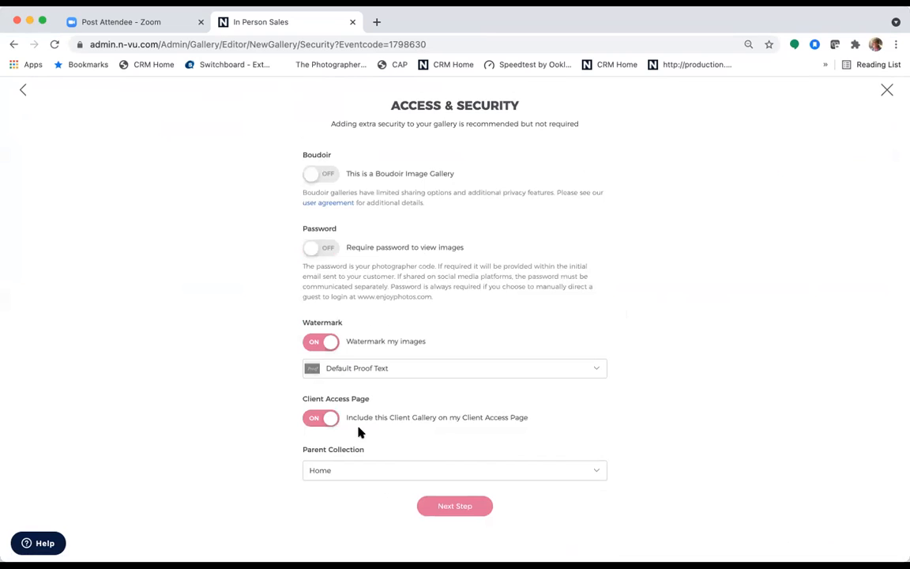
{"action": "left_click", "coordinate": [332, 476]}
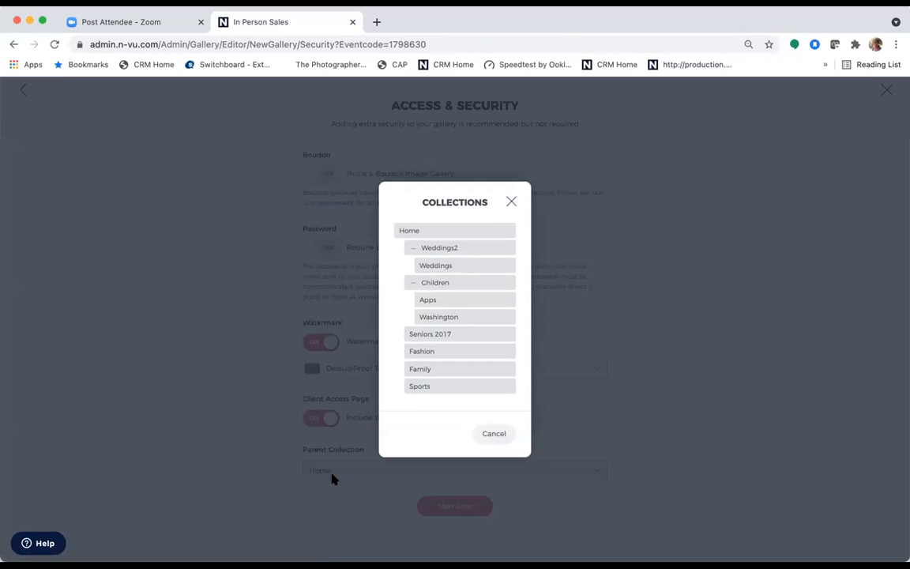
{"action": "left_click", "coordinate": [511, 202]}
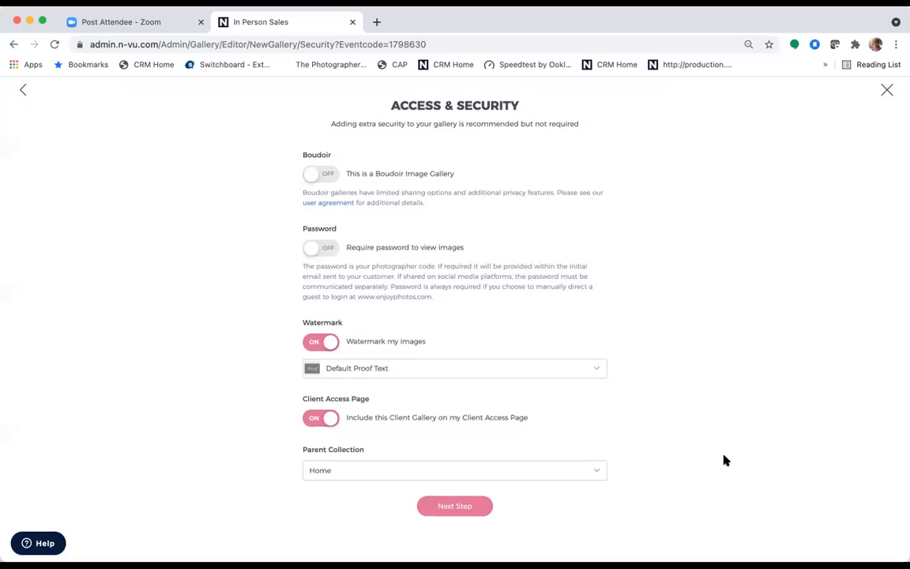
- Advance to Selling and review the pricelists, keeping Default Pricelist with Products
{"action": "left_click", "coordinate": [460, 506]}
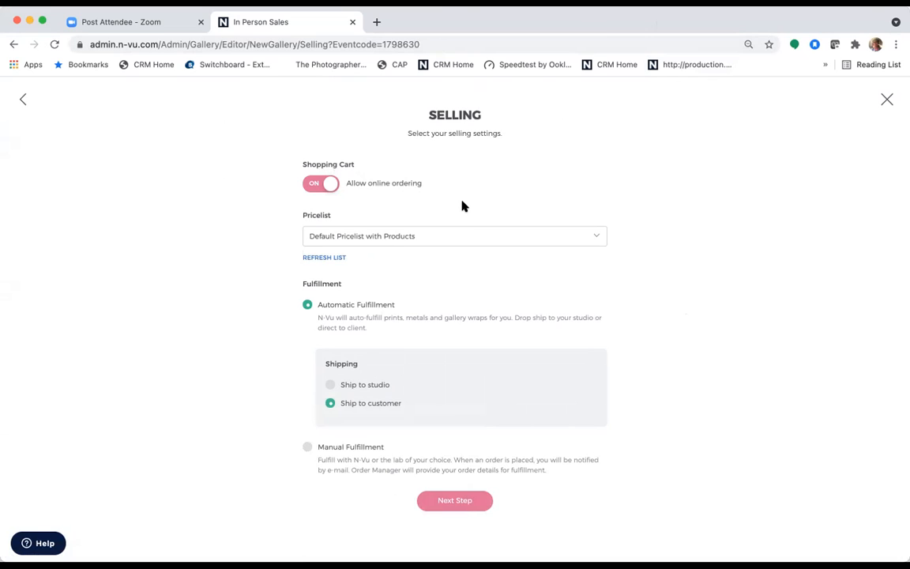
{"action": "left_click", "coordinate": [512, 241]}
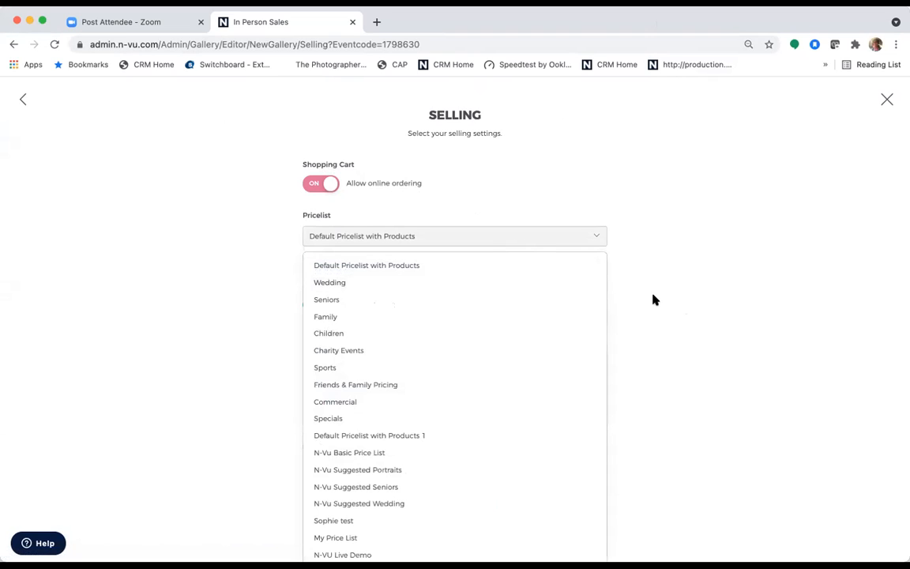
{"action": "scroll", "coordinate": [654, 299], "scroll_direction": "down", "scroll_amount": 1}
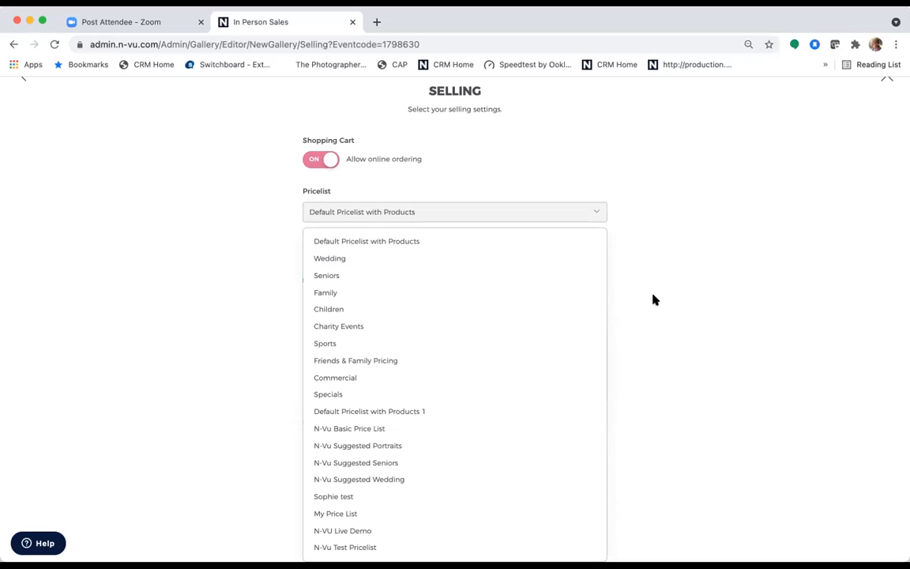
{"action": "left_click", "coordinate": [652, 300]}
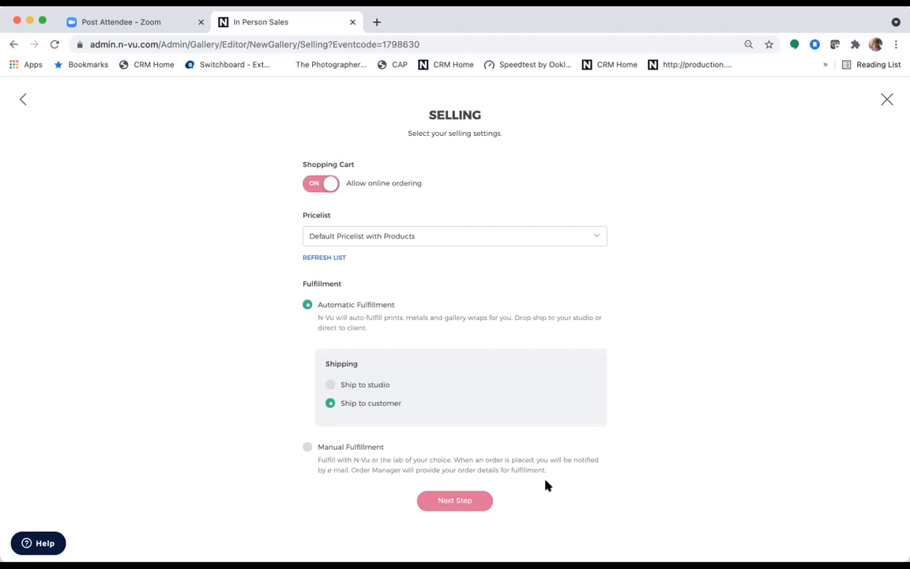
- Move past Selling to the Re-Vu step and finish setup to create the gallery
{"action": "left_click", "coordinate": [465, 507]}
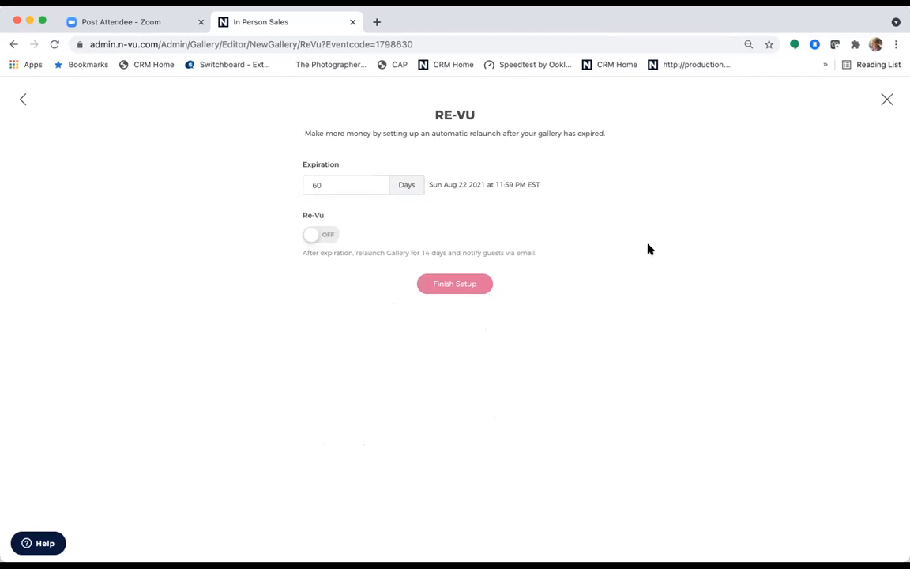
{"action": "left_click", "coordinate": [453, 285]}
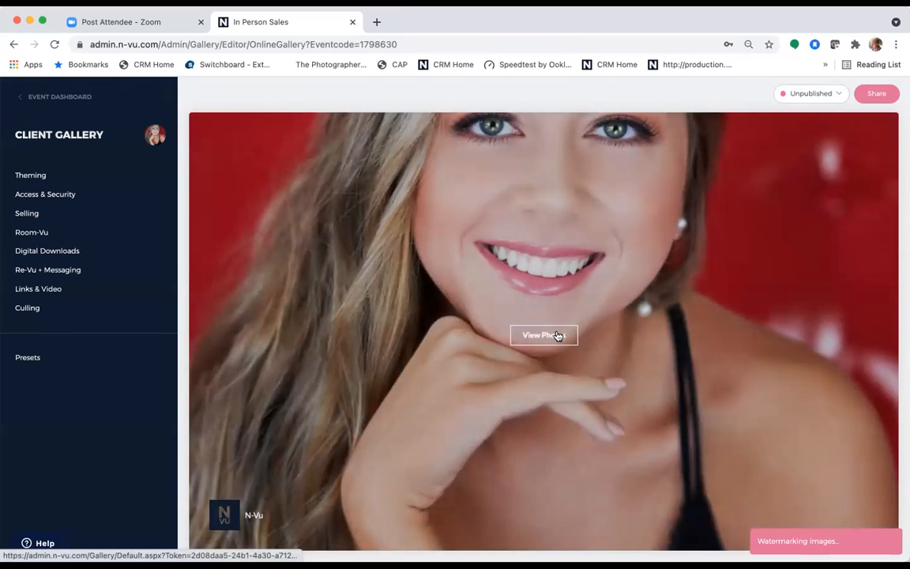
{"action": "left_click", "coordinate": [556, 335]}
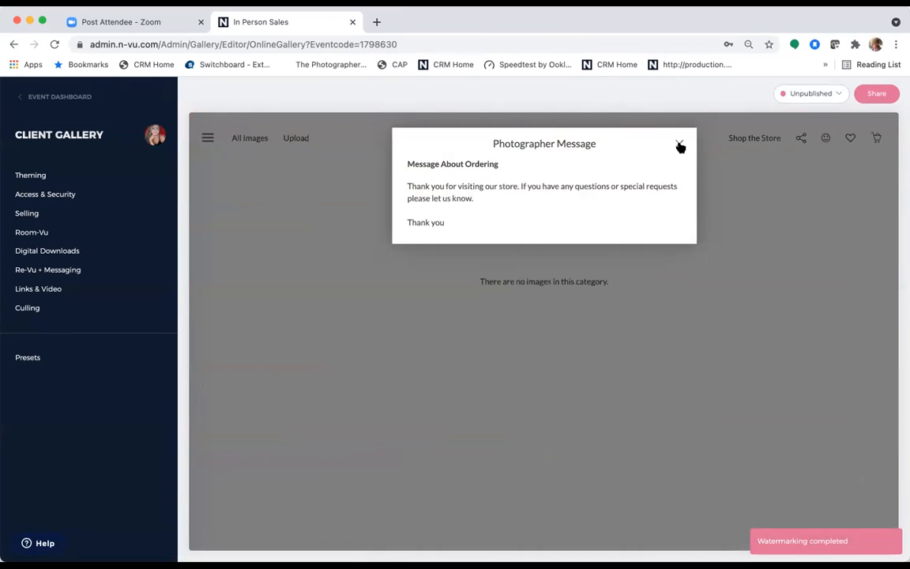
{"action": "left_click", "coordinate": [681, 144]}
{"action": "scroll", "coordinate": [541, 233], "scroll_direction": "up", "scroll_amount": 2}
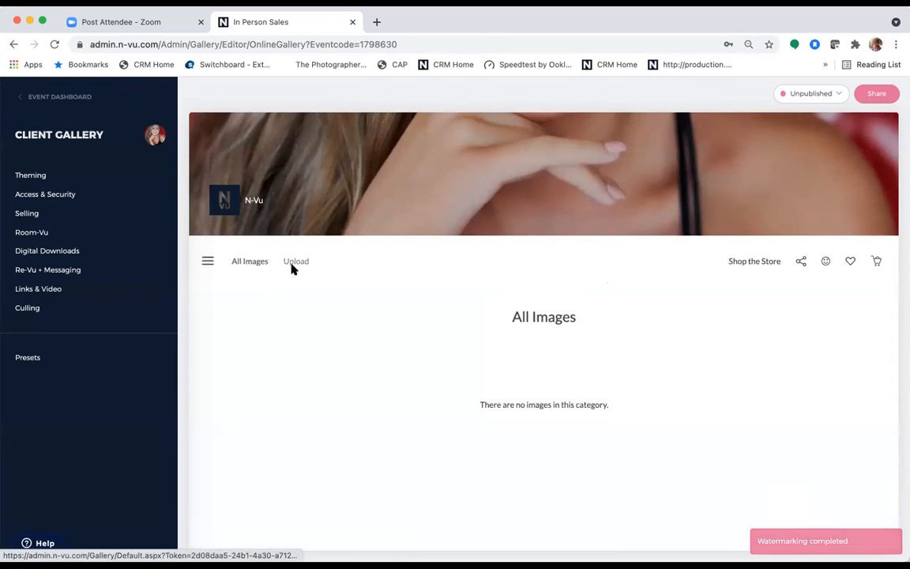
{"action": "left_click", "coordinate": [294, 263]}
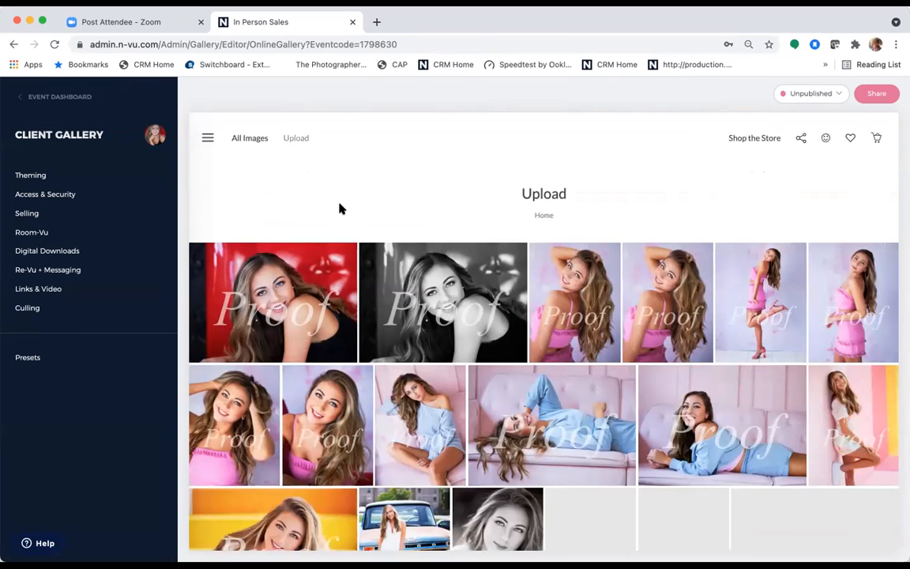
{"action": "scroll", "coordinate": [340, 209], "scroll_direction": "up", "scroll_amount": 5}
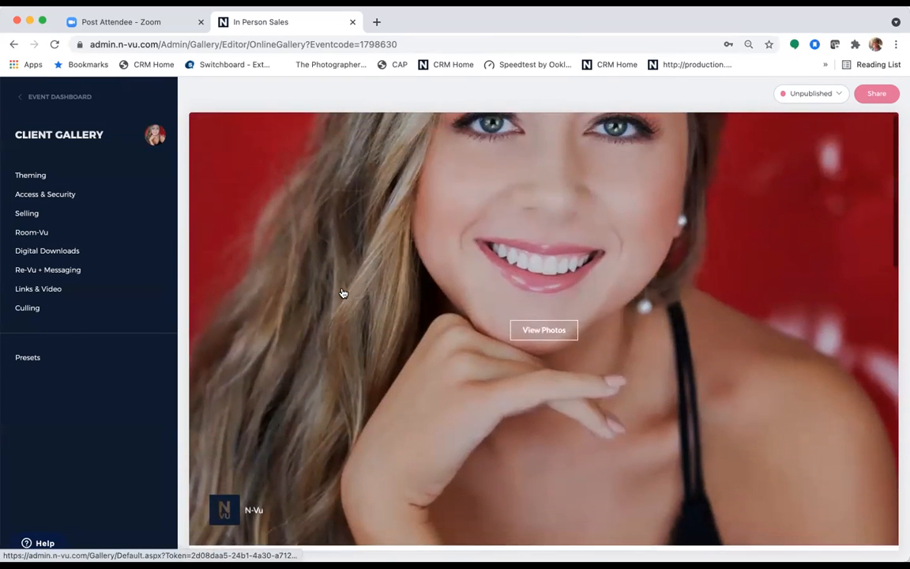
- Set the black-and-white portrait as the welcome screen feature photo, keeping Full Screen style
{"action": "left_click", "coordinate": [47, 179]}
{"action": "left_click", "coordinate": [47, 178]}
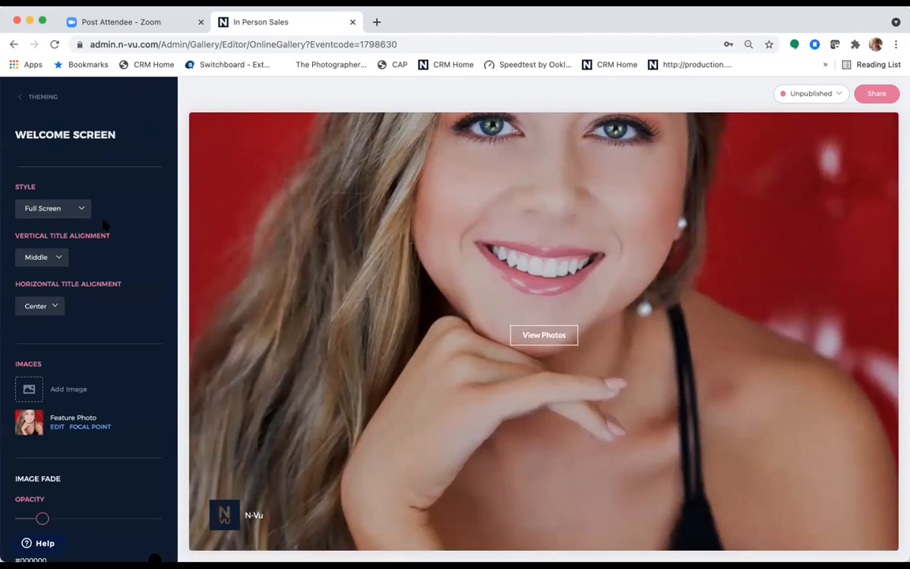
{"action": "scroll", "coordinate": [94, 199], "scroll_direction": "down", "scroll_amount": 2}
{"action": "left_click", "coordinate": [83, 182]}
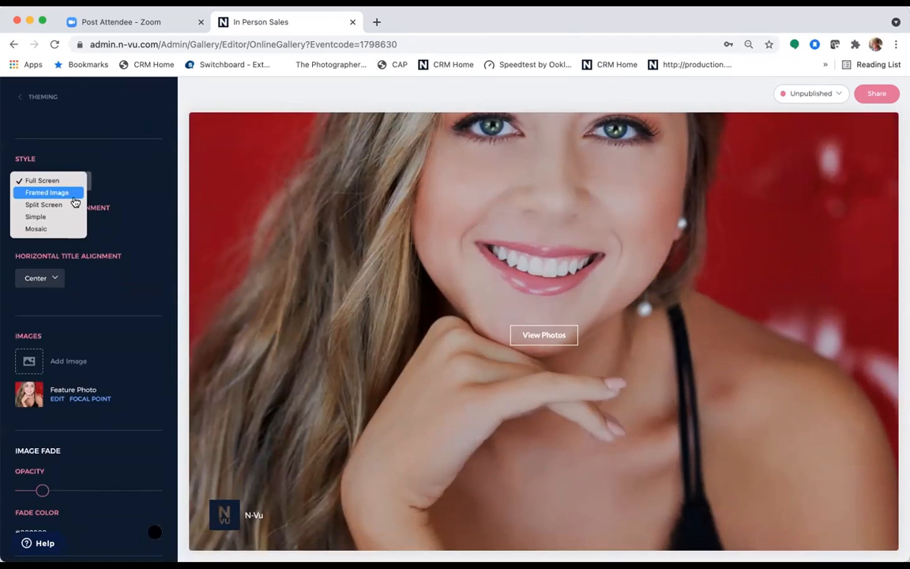
{"action": "left_click", "coordinate": [60, 403]}
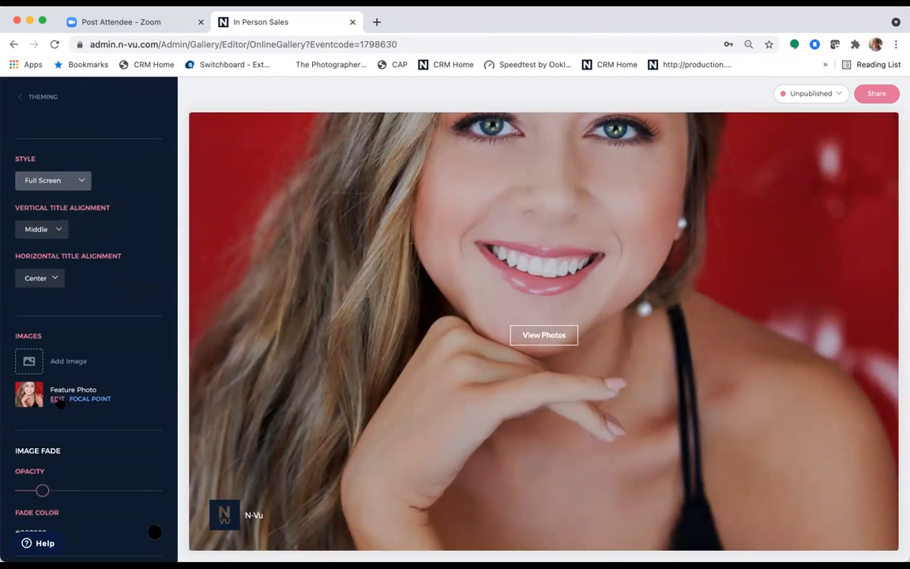
{"action": "left_click", "coordinate": [60, 402]}
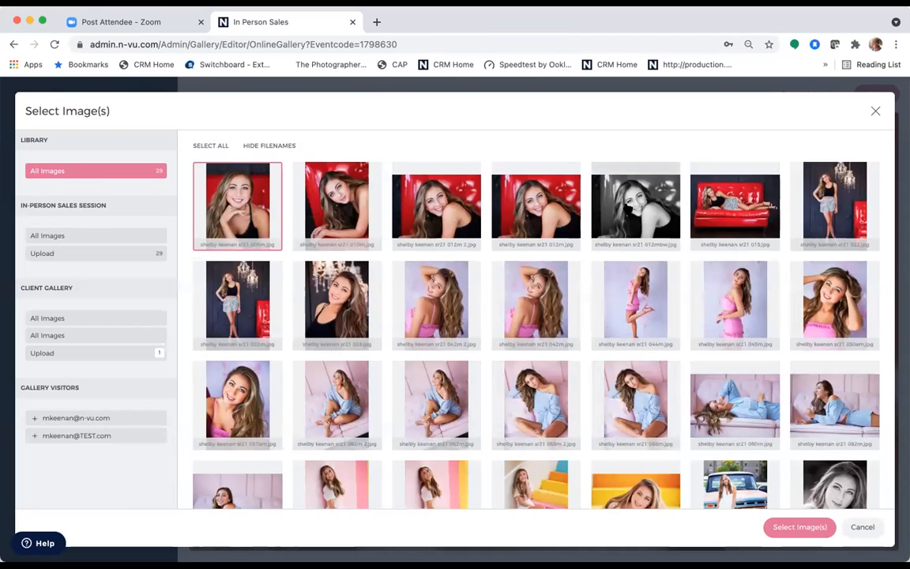
{"action": "left_click", "coordinate": [667, 202]}
{"action": "left_click", "coordinate": [795, 531]}
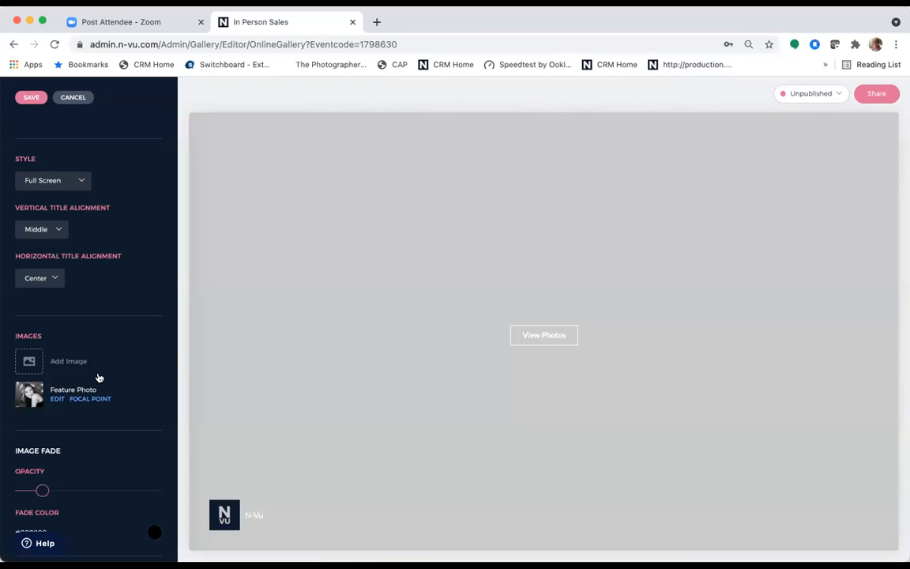
- Set the welcome screen's Vertical Title Alignment to Bottom
{"action": "scroll", "coordinate": [99, 378], "scroll_direction": "down", "scroll_amount": 3}
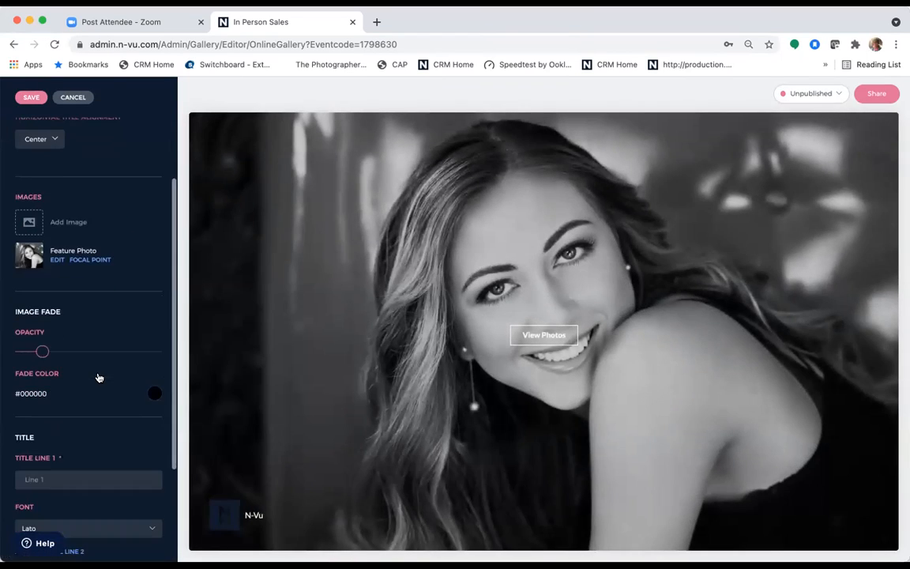
{"action": "scroll", "coordinate": [99, 377], "scroll_direction": "up", "scroll_amount": 3}
{"action": "scroll", "coordinate": [100, 378], "scroll_direction": "up", "scroll_amount": 1}
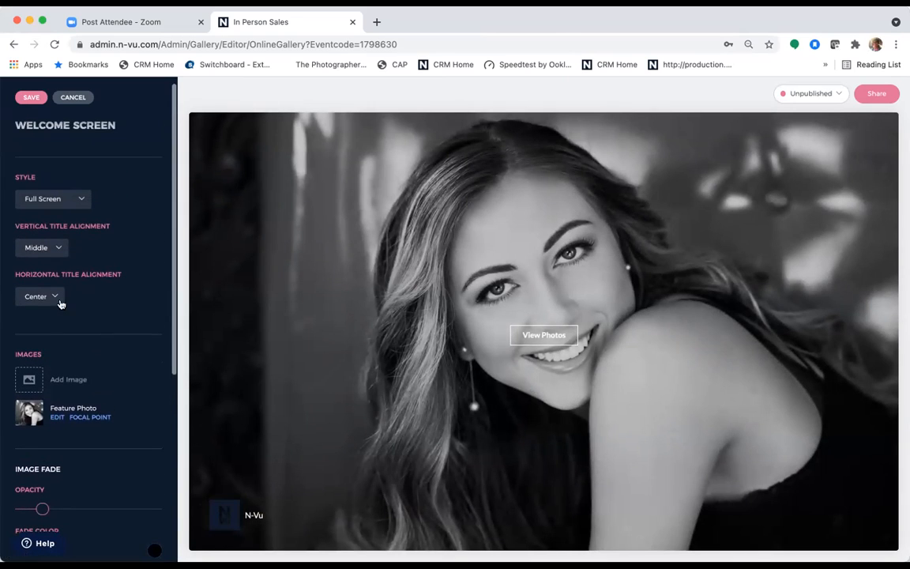
{"action": "left_click", "coordinate": [60, 249]}
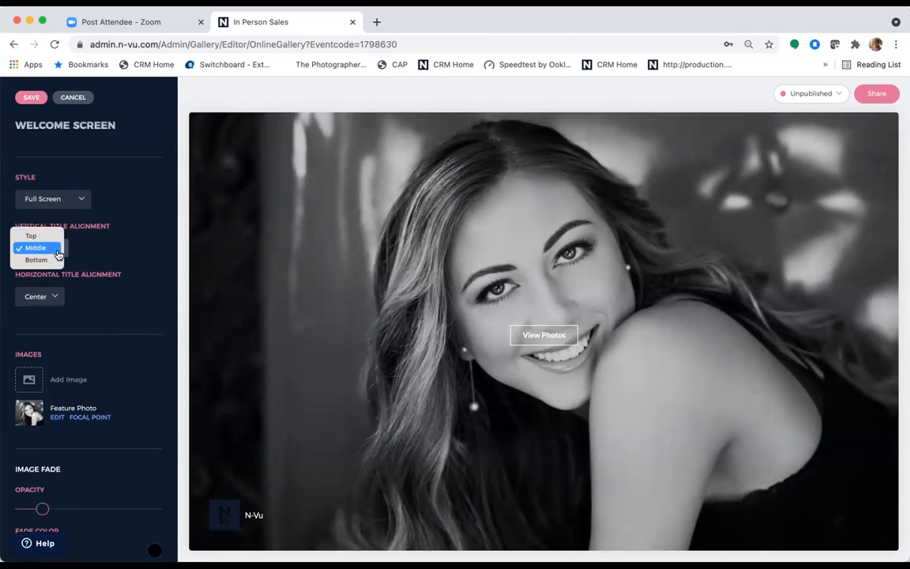
{"action": "left_click", "coordinate": [49, 259]}
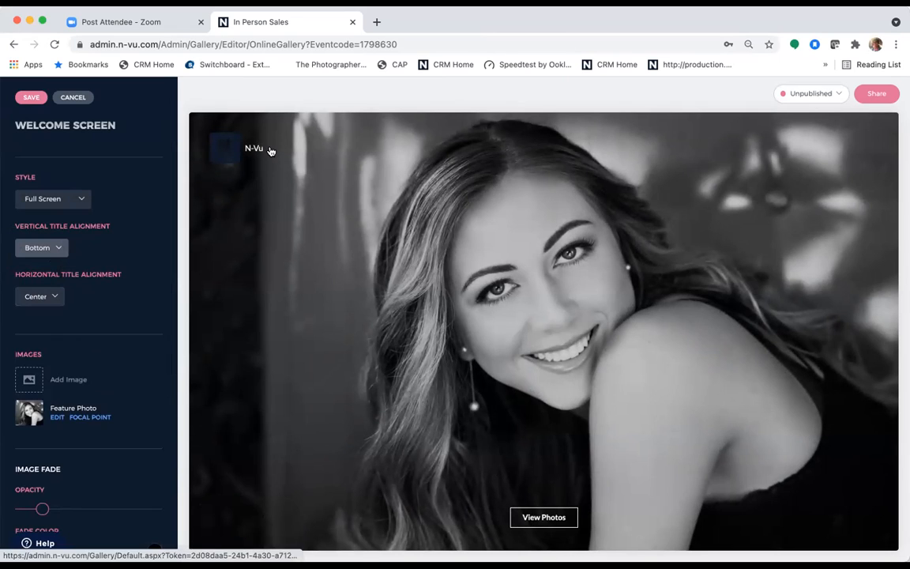
{"action": "scroll", "coordinate": [107, 408], "scroll_direction": "down", "scroll_amount": 3}
{"action": "scroll", "coordinate": [97, 371], "scroll_direction": "down", "scroll_amount": 3}
- Change Title Line 1 to 'Shelby 2021'
{"action": "left_click", "coordinate": [77, 354]}
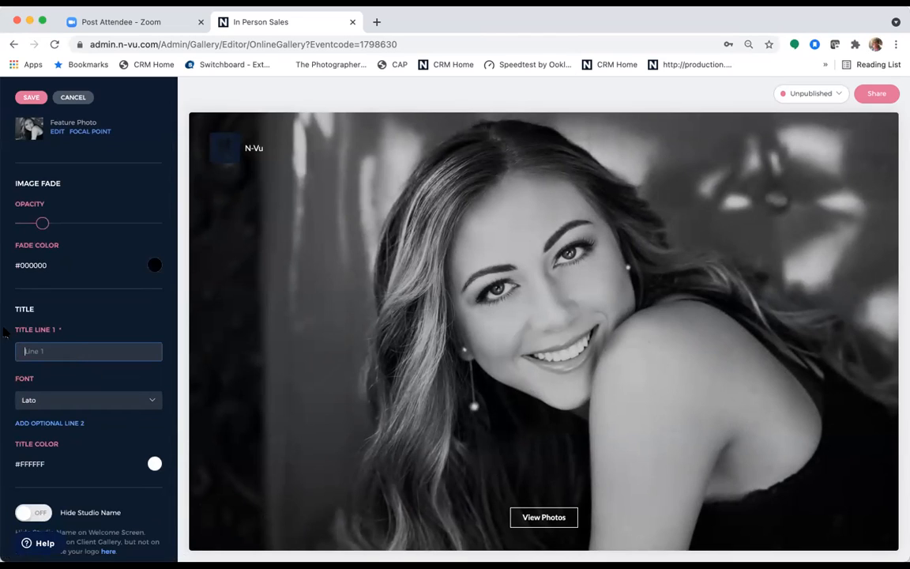
{"action": "type", "text": "Shelby"}
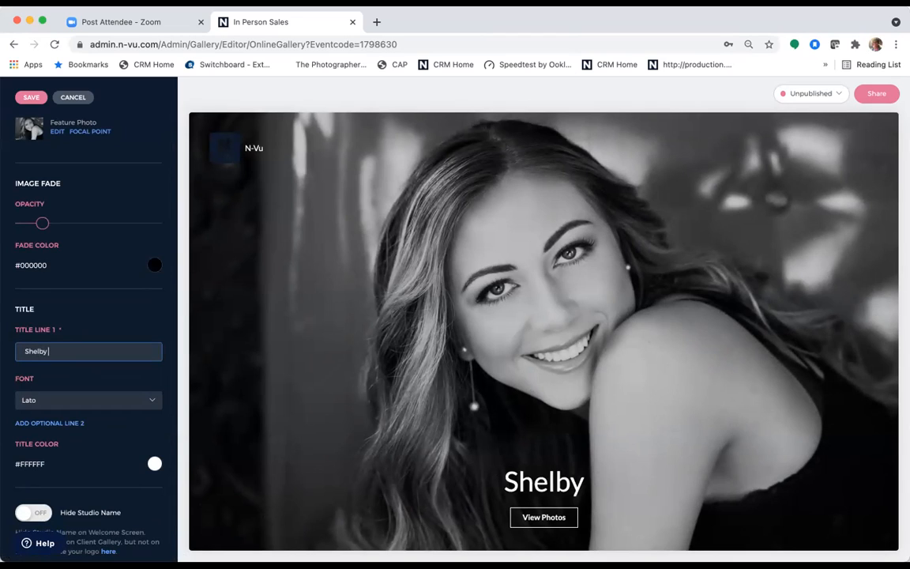
{"action": "type", "text": " 200"}
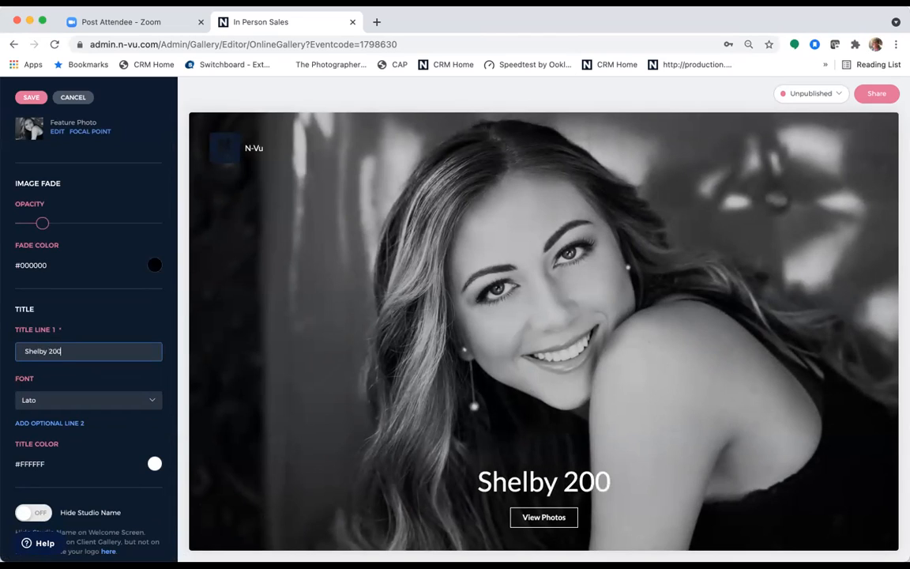
{"action": "key", "text": "BackSpace"}
{"action": "type", "text": "21"}
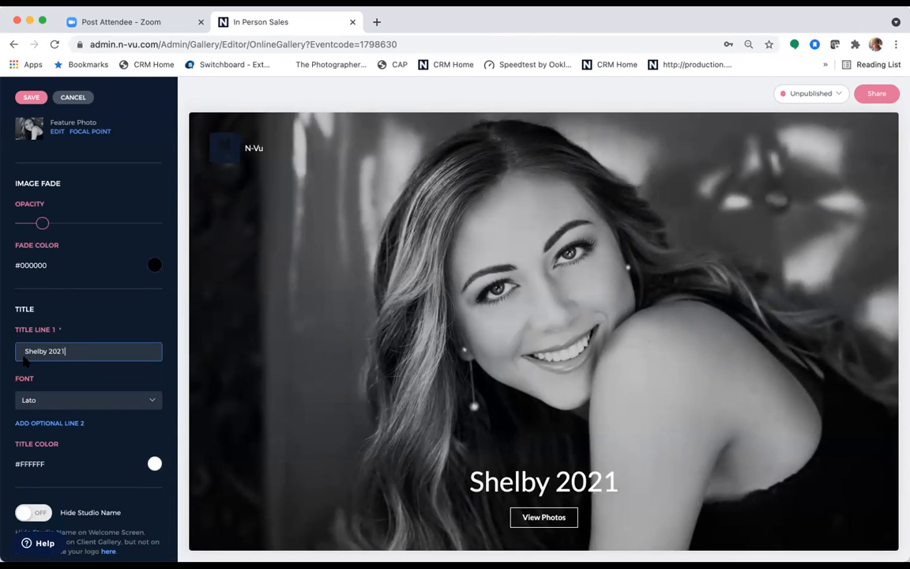
- Turn on Hide Studio Name and save the welcome screen settings
{"action": "scroll", "coordinate": [85, 302], "scroll_direction": "down", "scroll_amount": 1}
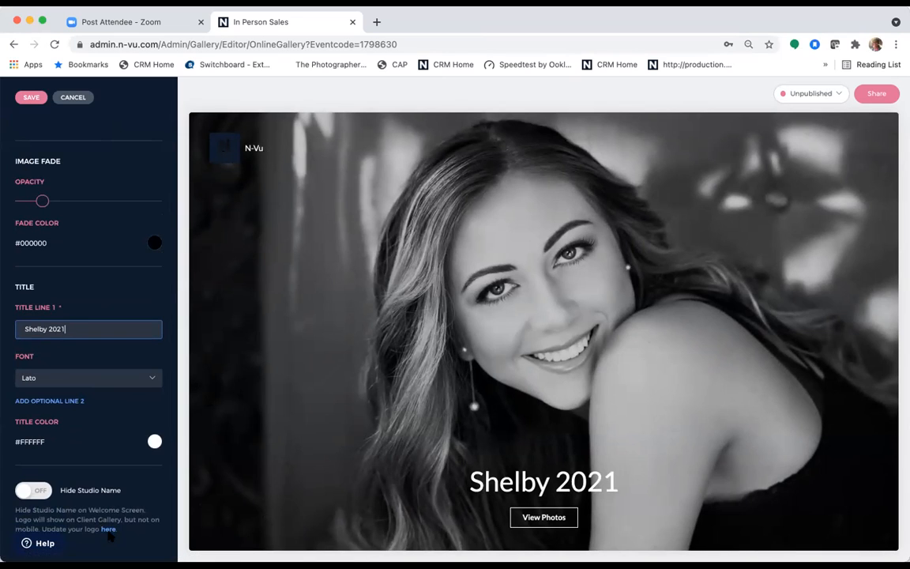
{"action": "left_click", "coordinate": [35, 491]}
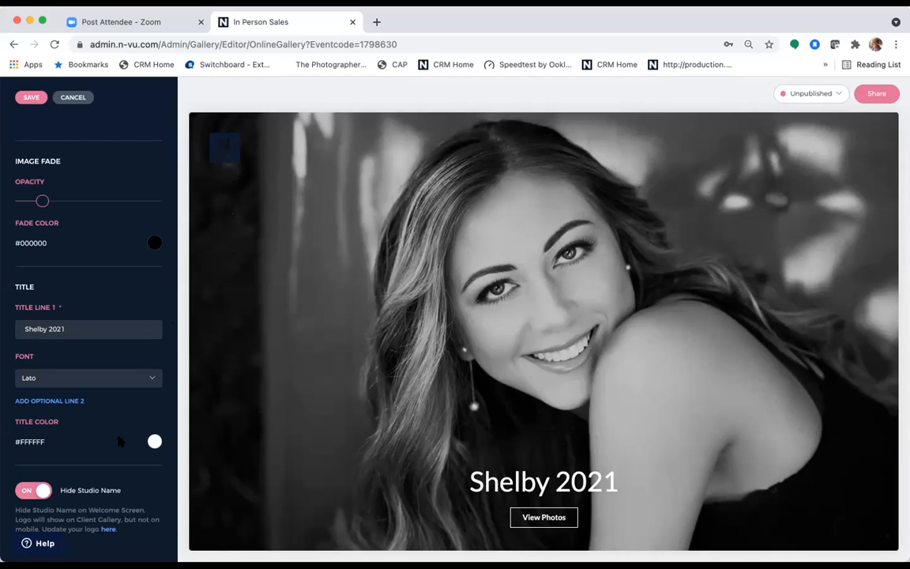
{"action": "scroll", "coordinate": [118, 441], "scroll_direction": "up", "scroll_amount": 10}
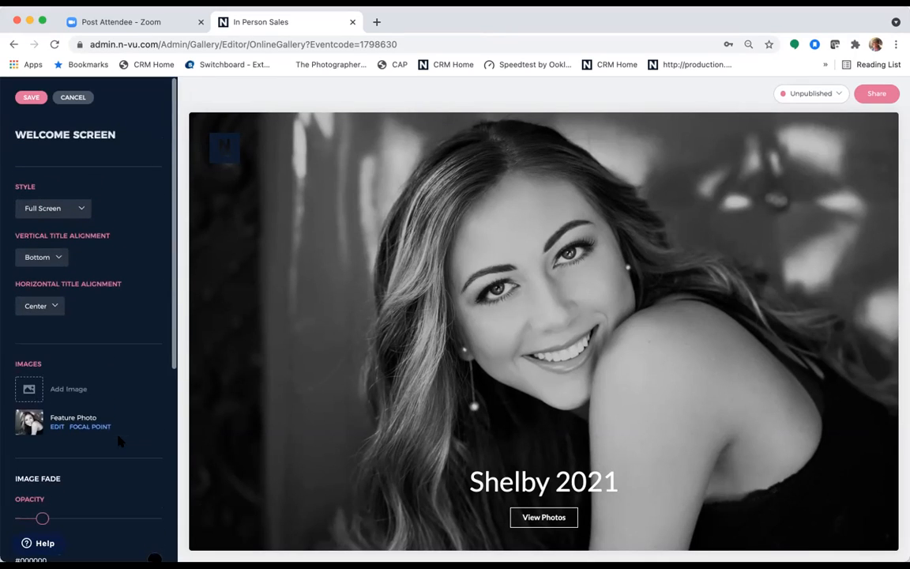
{"action": "left_click", "coordinate": [30, 97]}
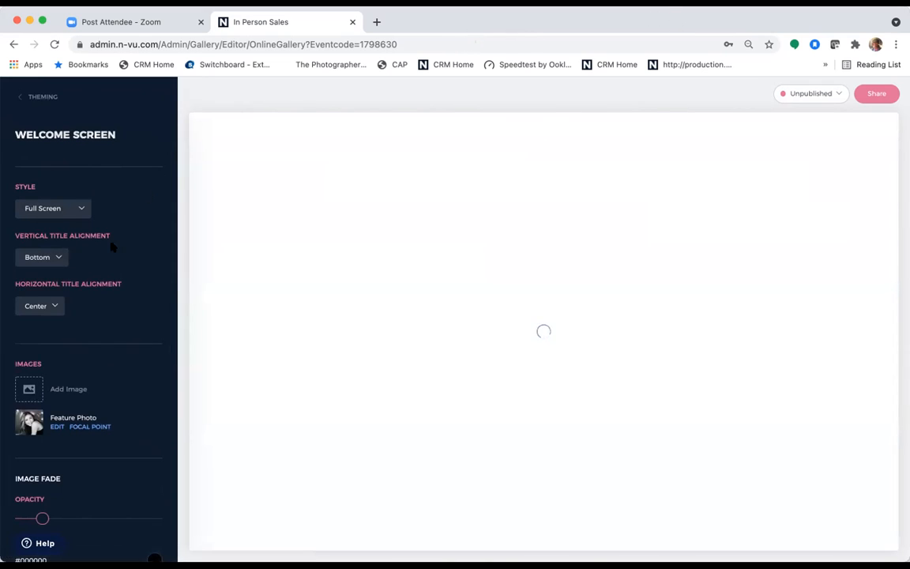
{"action": "scroll", "coordinate": [110, 254], "scroll_direction": "down", "scroll_amount": 5}
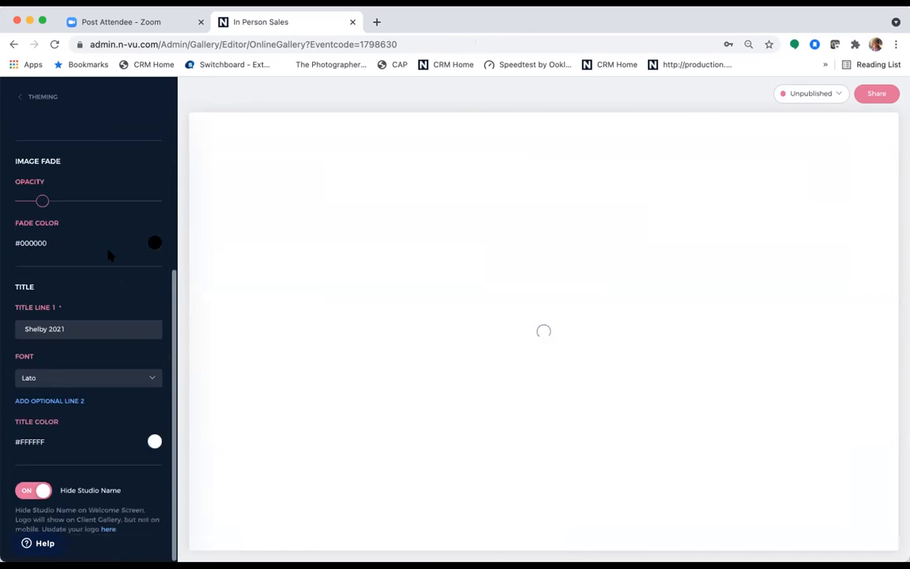
- Open the gallery's Colors settings from Theming
{"action": "left_click", "coordinate": [37, 97]}
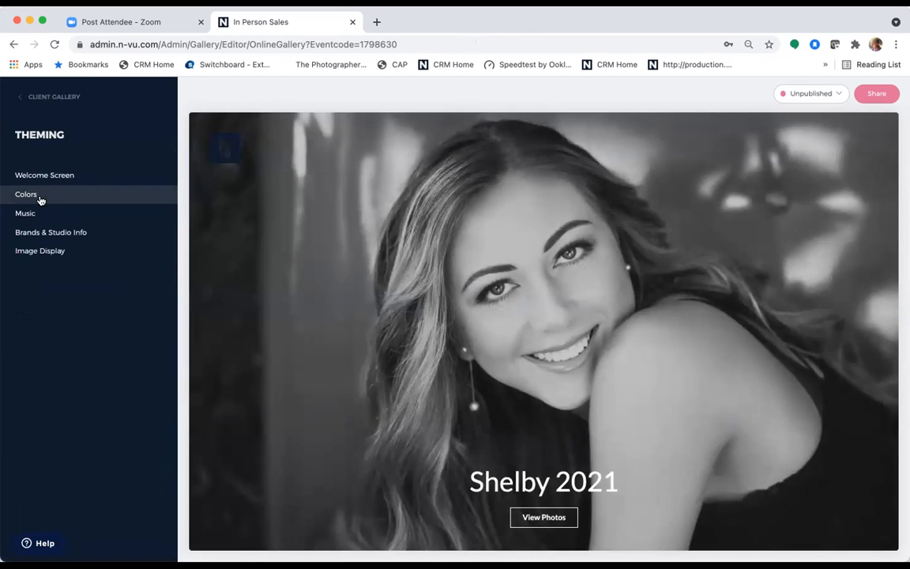
{"action": "left_click", "coordinate": [40, 199]}
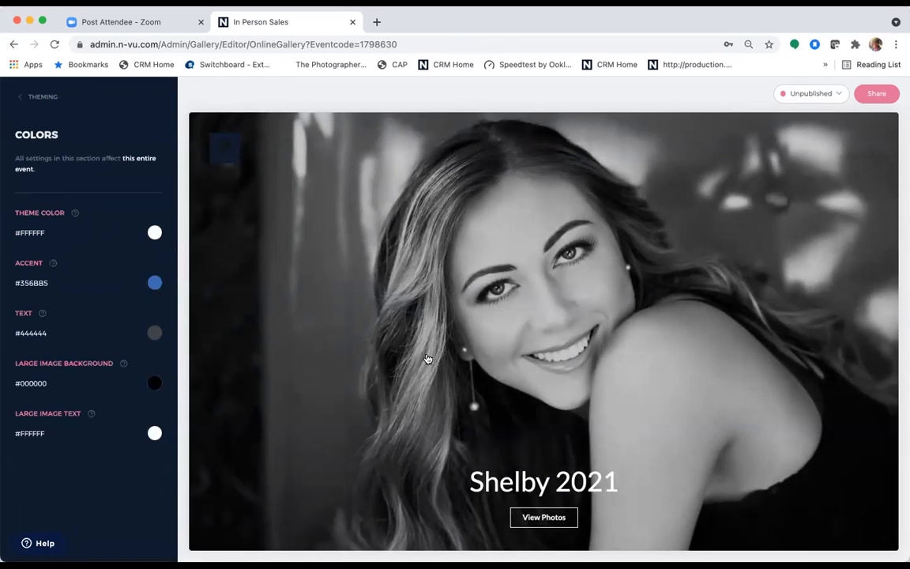
{"action": "scroll", "coordinate": [427, 360], "scroll_direction": "down", "scroll_amount": 3}
{"action": "scroll", "coordinate": [427, 357], "scroll_direction": "down", "scroll_amount": 3}
{"action": "scroll", "coordinate": [396, 340], "scroll_direction": "up", "scroll_amount": 1}
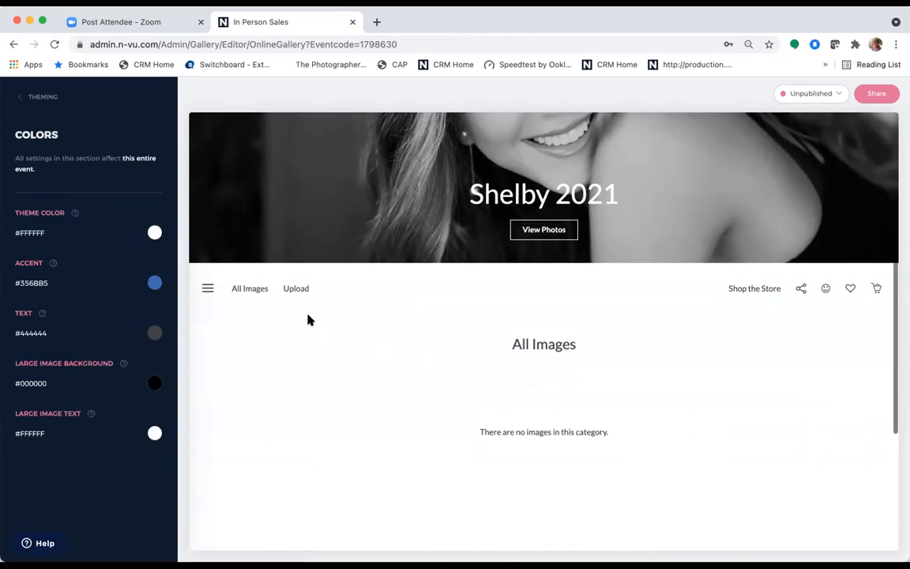
- Switch the preview between Upload and All Images, then return to Theming
{"action": "left_click", "coordinate": [298, 289]}
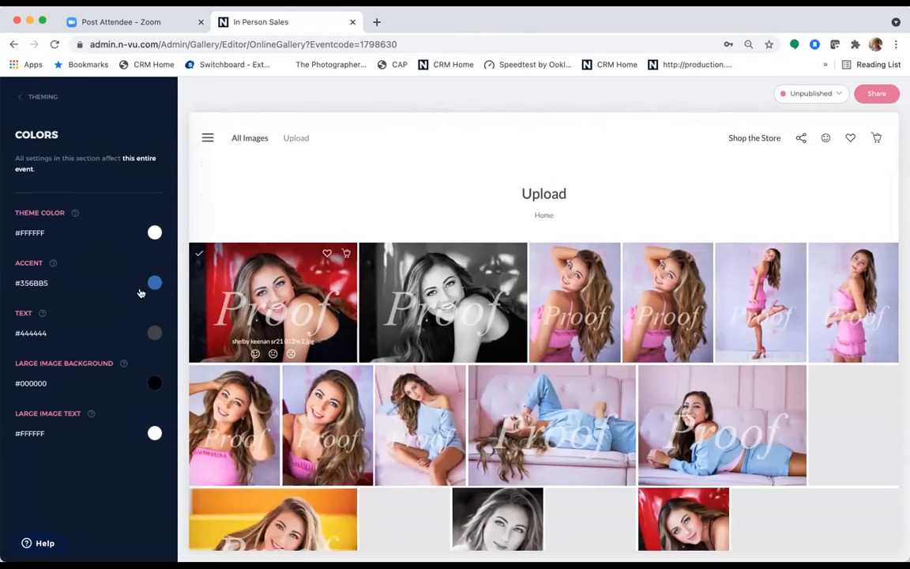
{"action": "left_click", "coordinate": [251, 137]}
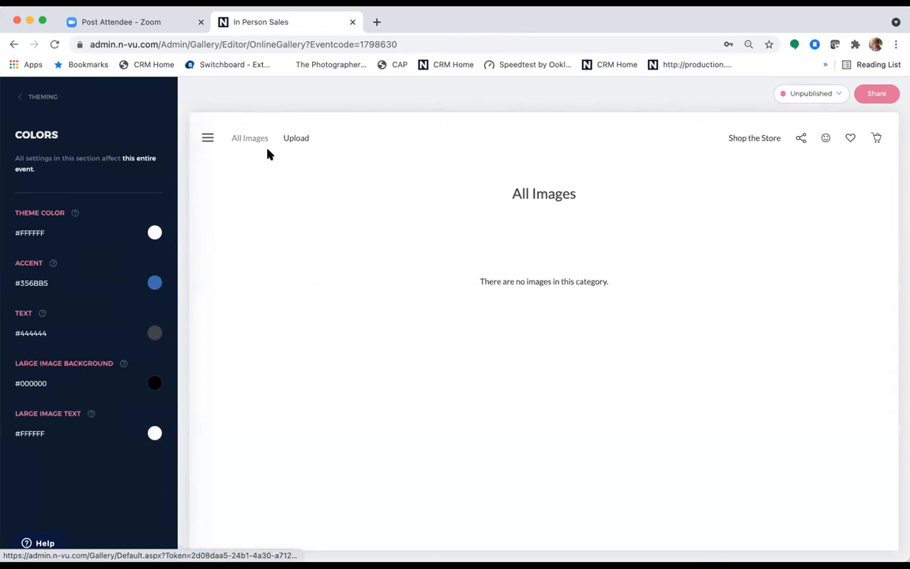
{"action": "left_click", "coordinate": [290, 138]}
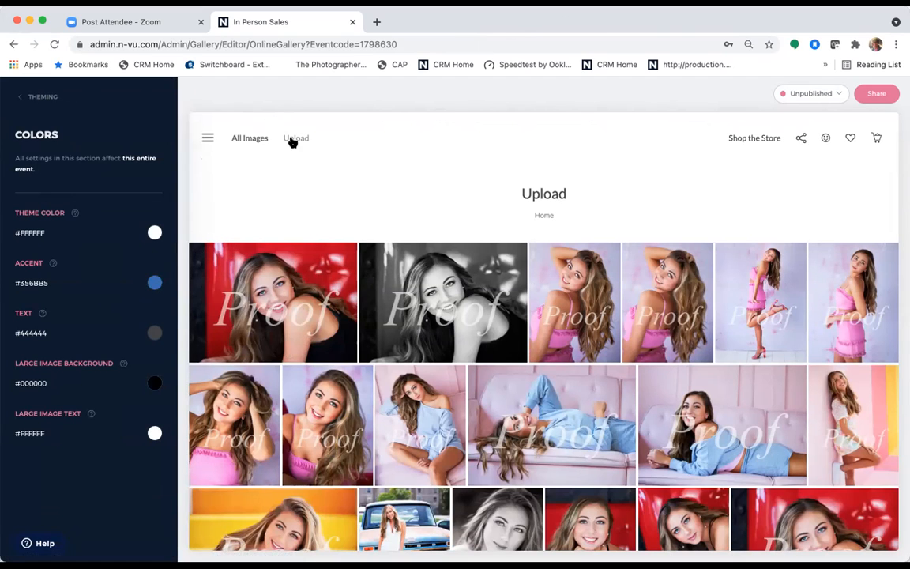
{"action": "left_click", "coordinate": [254, 139]}
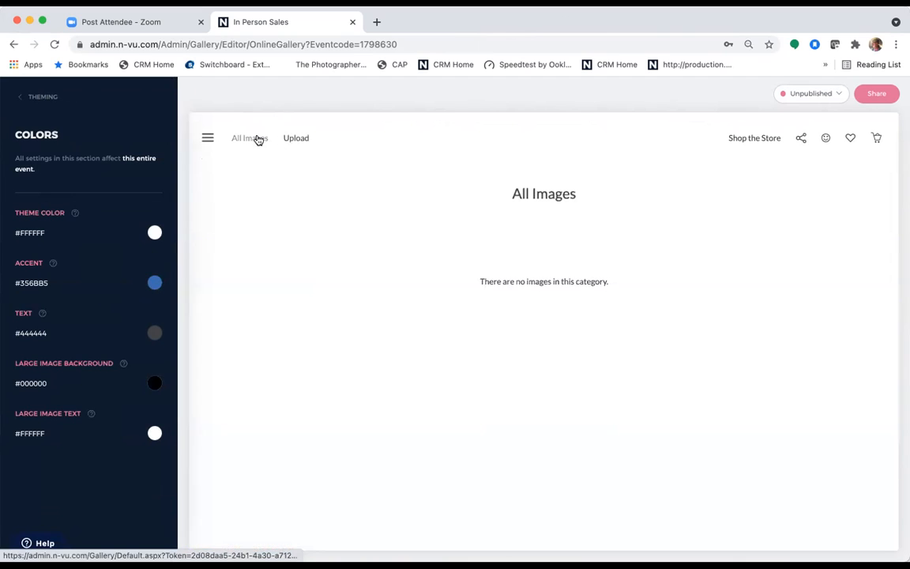
{"action": "left_click", "coordinate": [292, 138]}
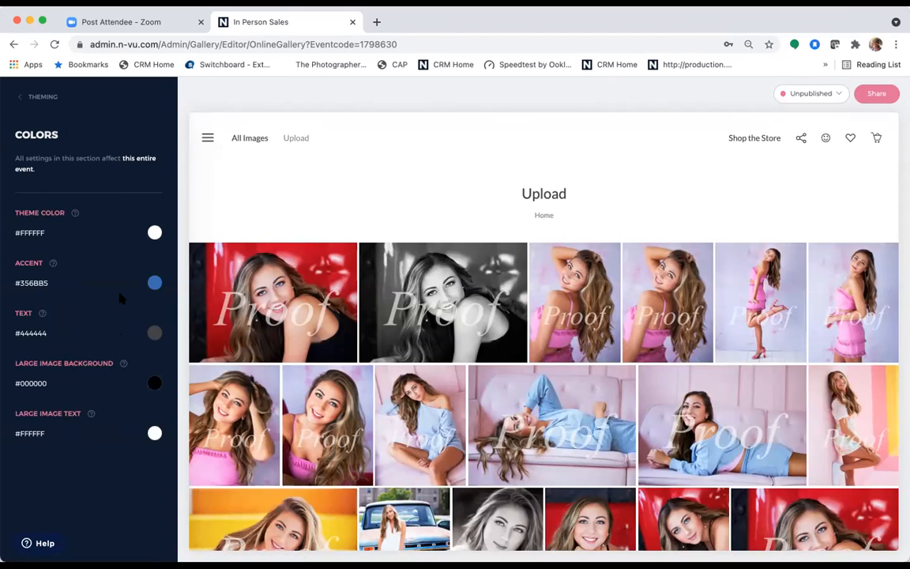
{"action": "left_click", "coordinate": [45, 98]}
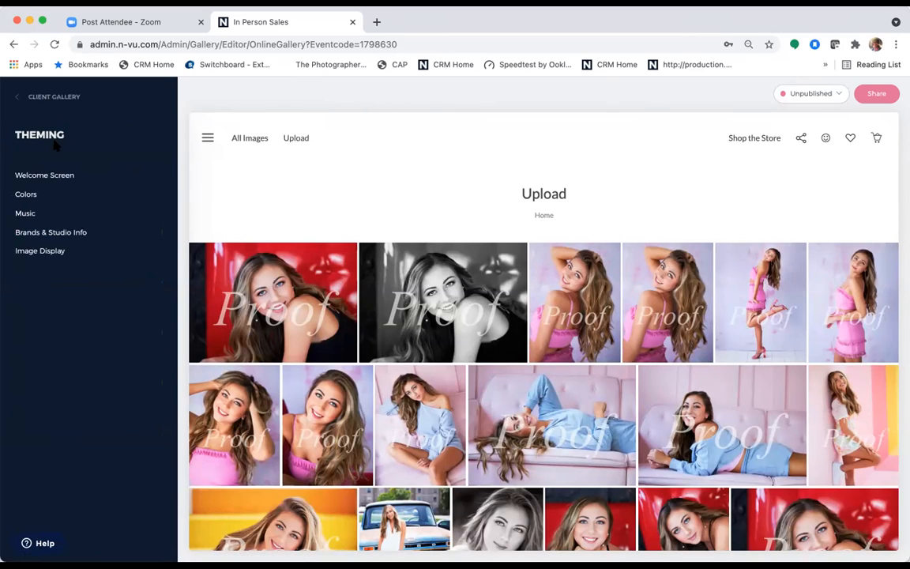
- Look over the gallery Music and the Brands & Studio Info settings
{"action": "left_click", "coordinate": [41, 218]}
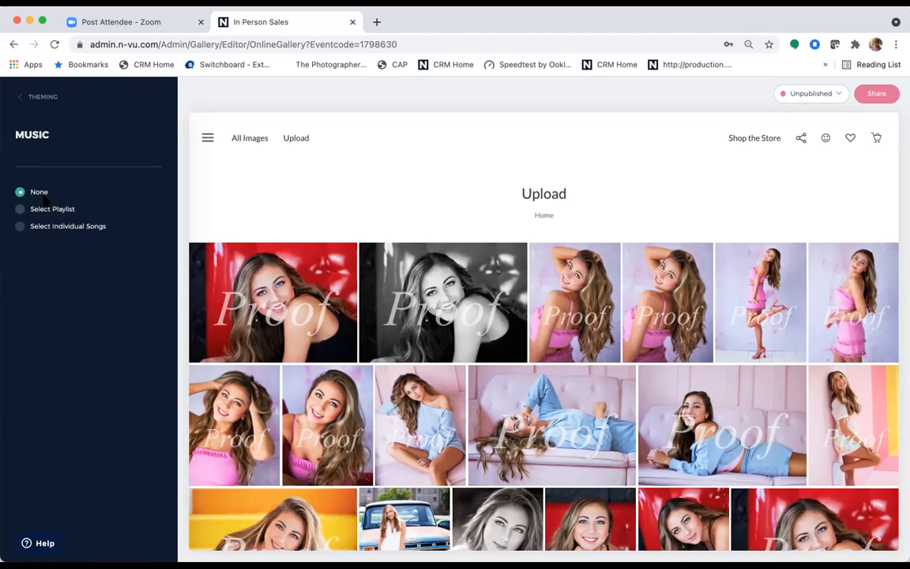
{"action": "left_click", "coordinate": [41, 97]}
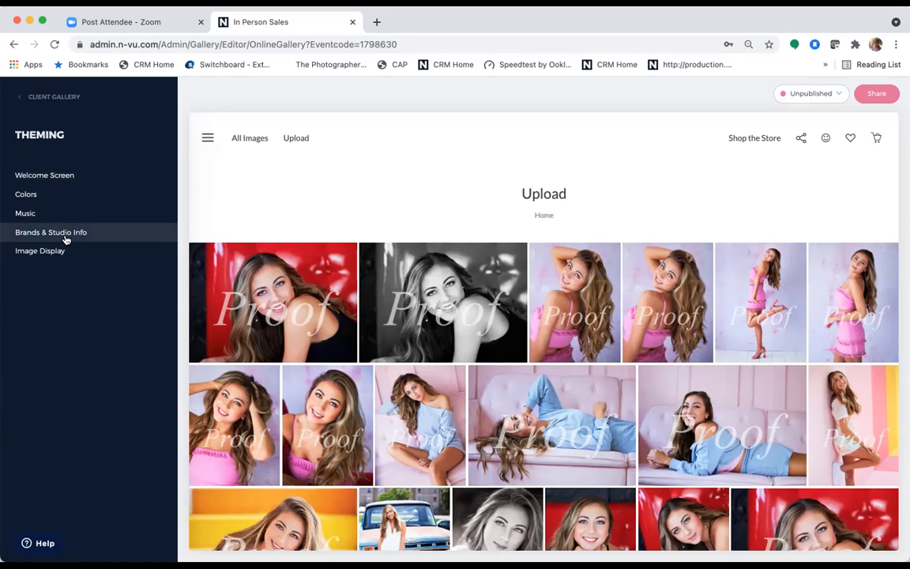
{"action": "left_click", "coordinate": [67, 237]}
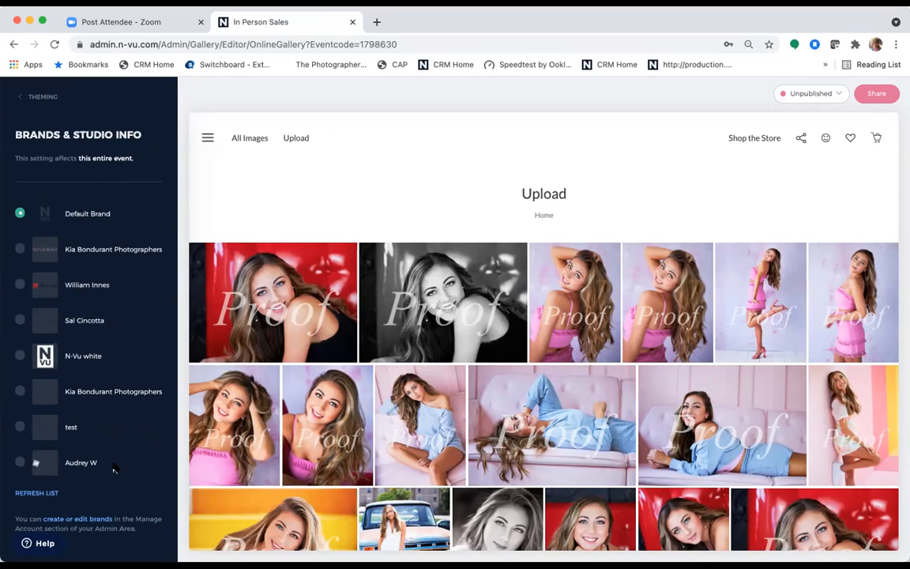
{"action": "left_click", "coordinate": [50, 98]}
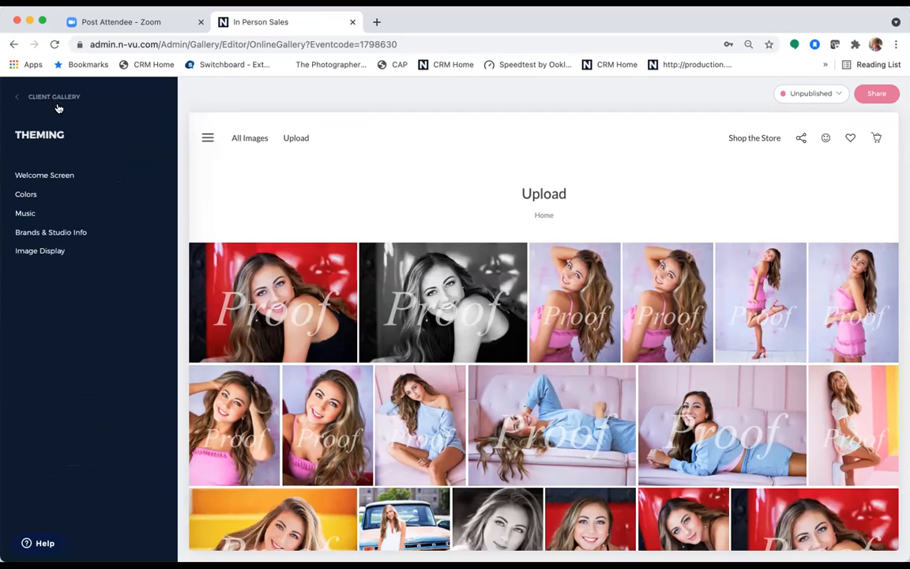
- In Image Display, try the Sales thumbnail layout
{"action": "left_click", "coordinate": [70, 253]}
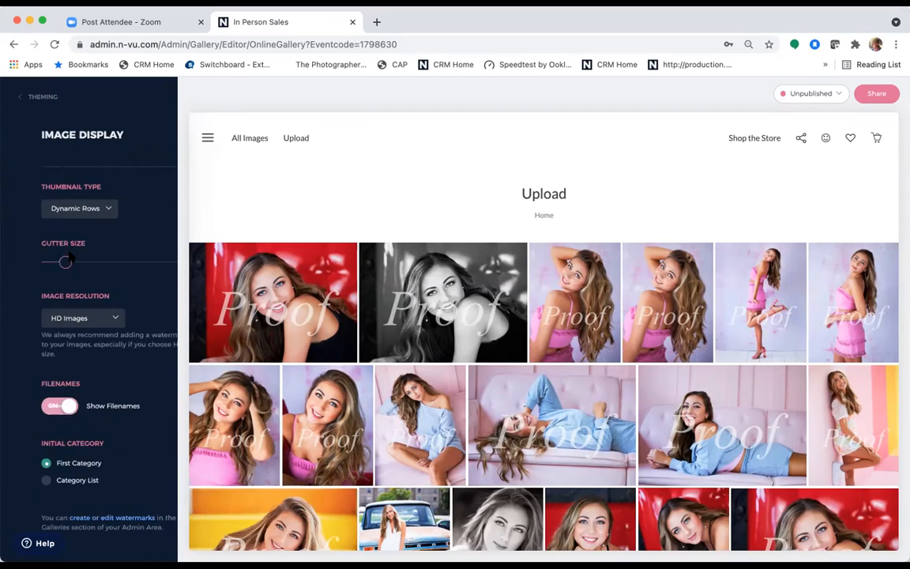
{"action": "left_click", "coordinate": [83, 214]}
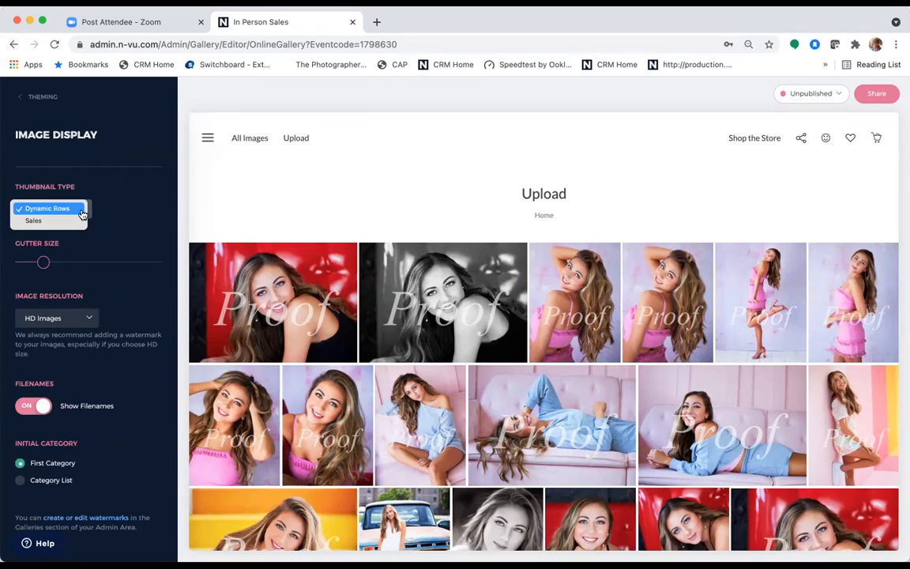
{"action": "left_click", "coordinate": [123, 241]}
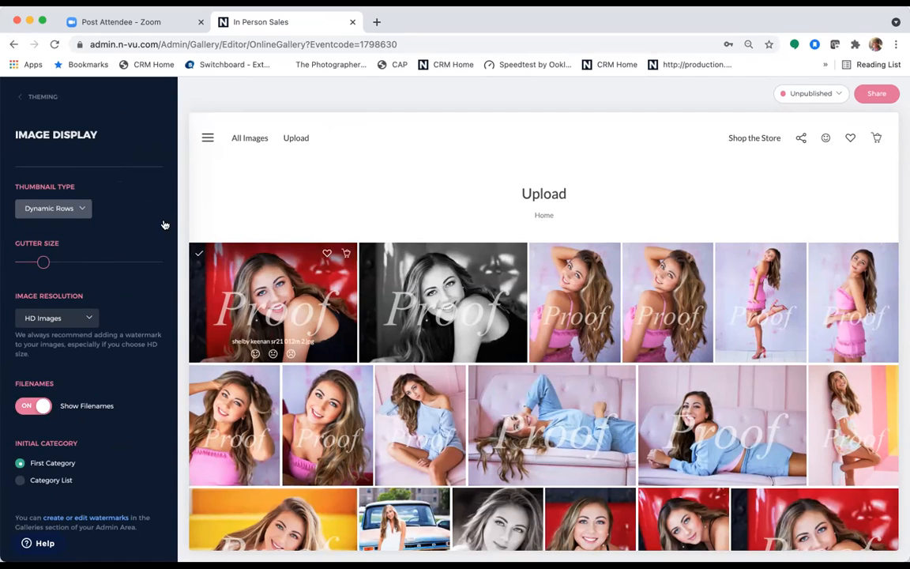
{"action": "left_click", "coordinate": [77, 212]}
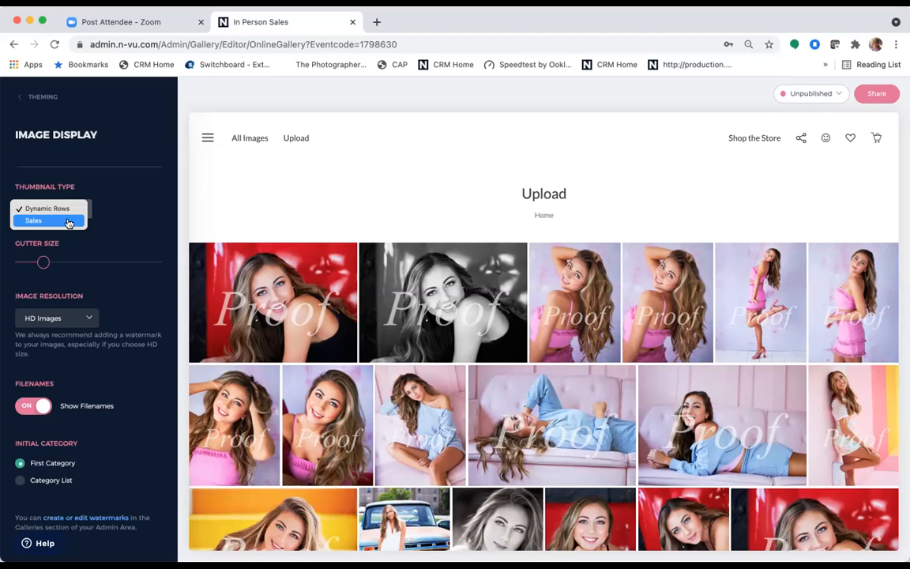
{"action": "left_click", "coordinate": [71, 221]}
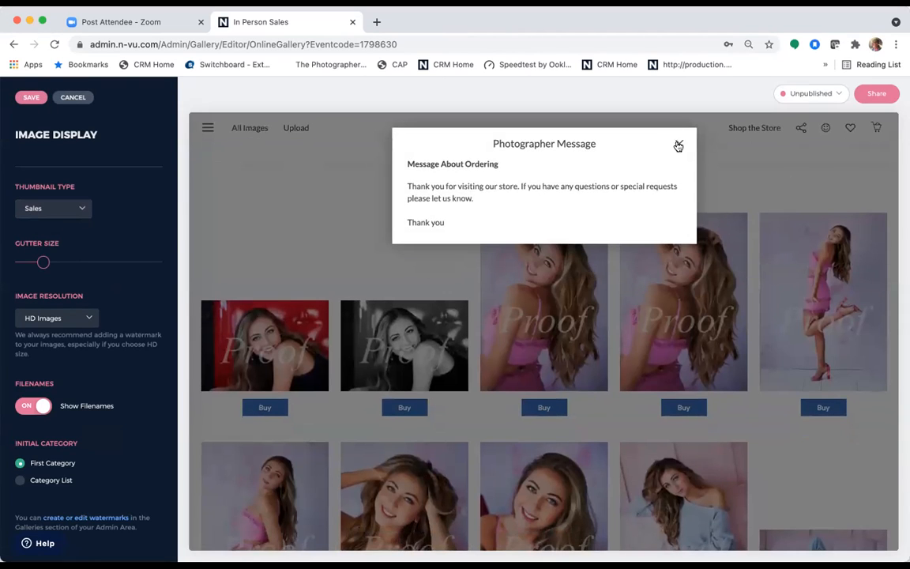
{"action": "left_click", "coordinate": [678, 145]}
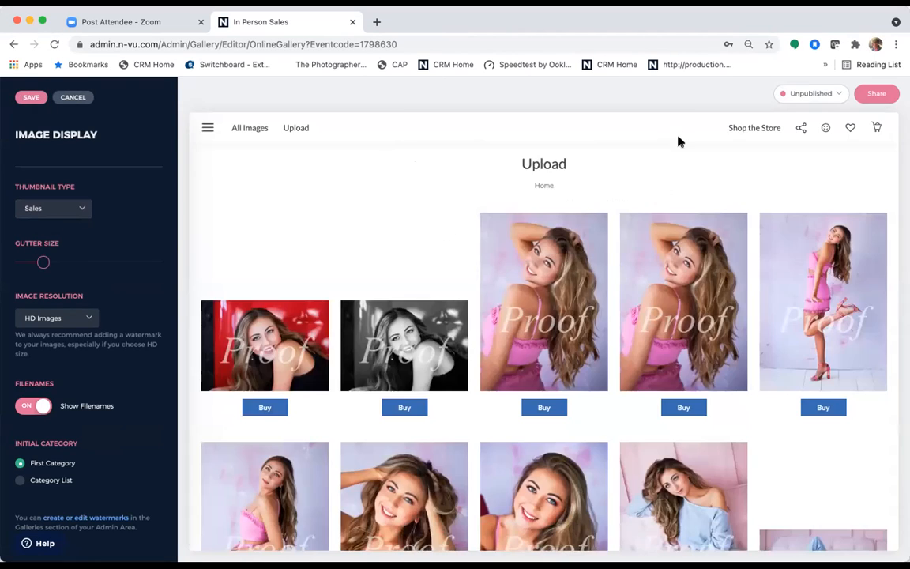
- Switch thumbnails back to Dynamic Rows and keep HD Images resolution
{"action": "scroll", "coordinate": [532, 455], "scroll_direction": "down", "scroll_amount": 5}
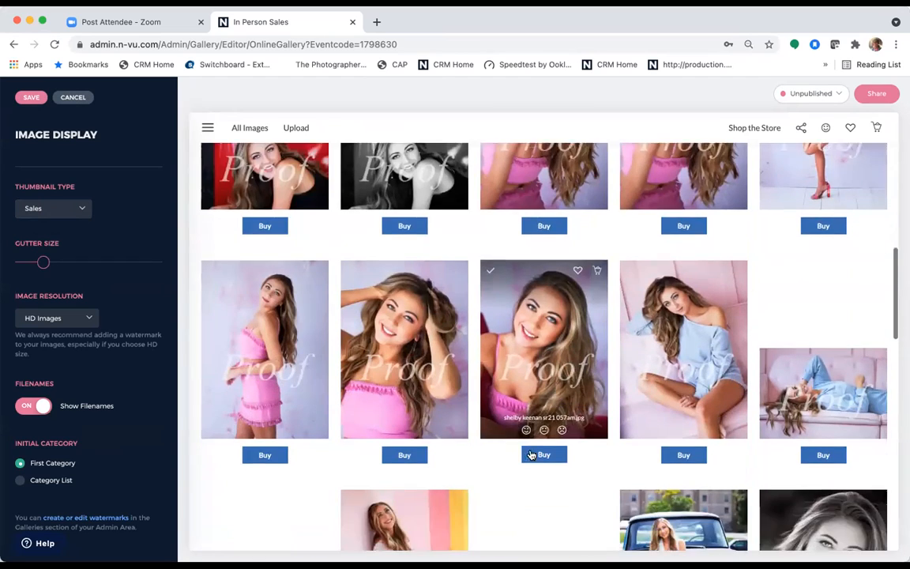
{"action": "scroll", "coordinate": [532, 455], "scroll_direction": "down", "scroll_amount": 3}
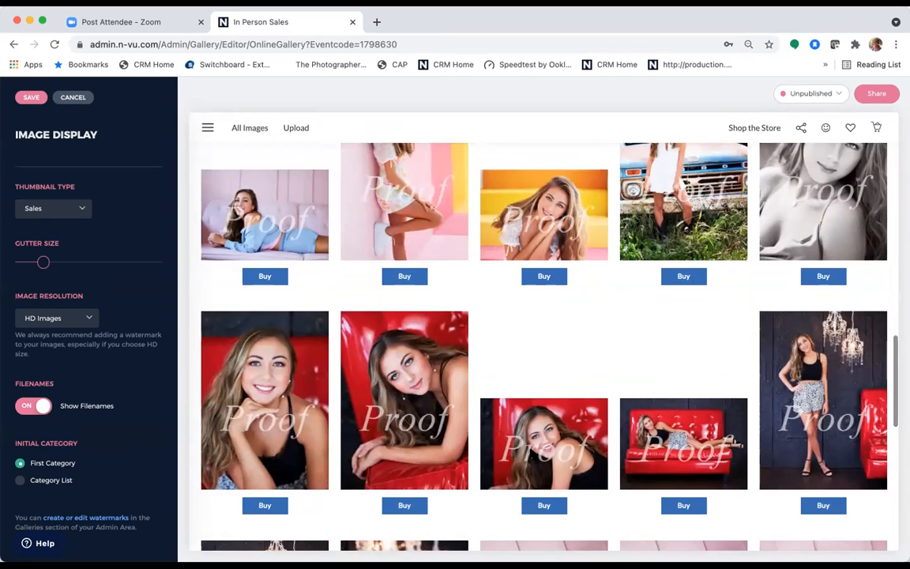
{"action": "scroll", "coordinate": [531, 453], "scroll_direction": "up", "scroll_amount": 3}
{"action": "scroll", "coordinate": [531, 453], "scroll_direction": "up", "scroll_amount": 6}
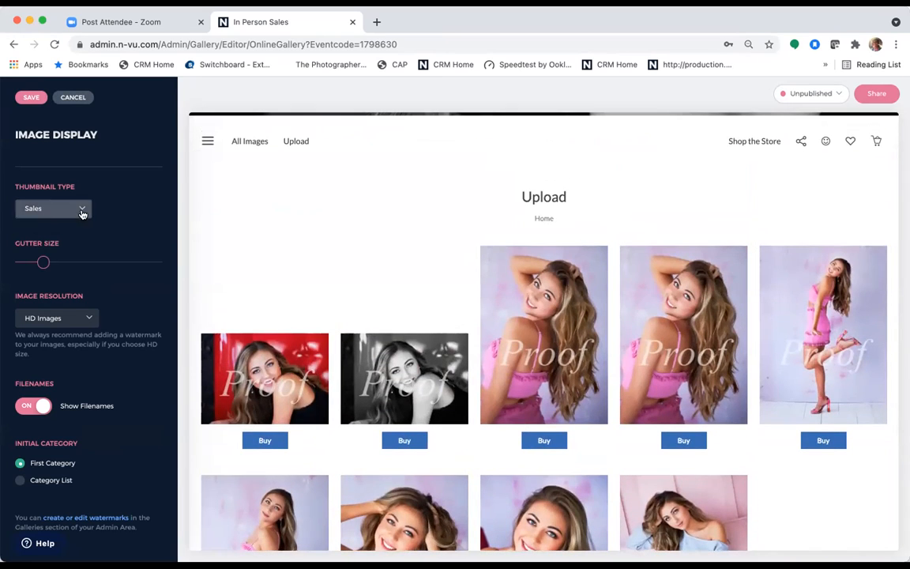
{"action": "left_click", "coordinate": [82, 209]}
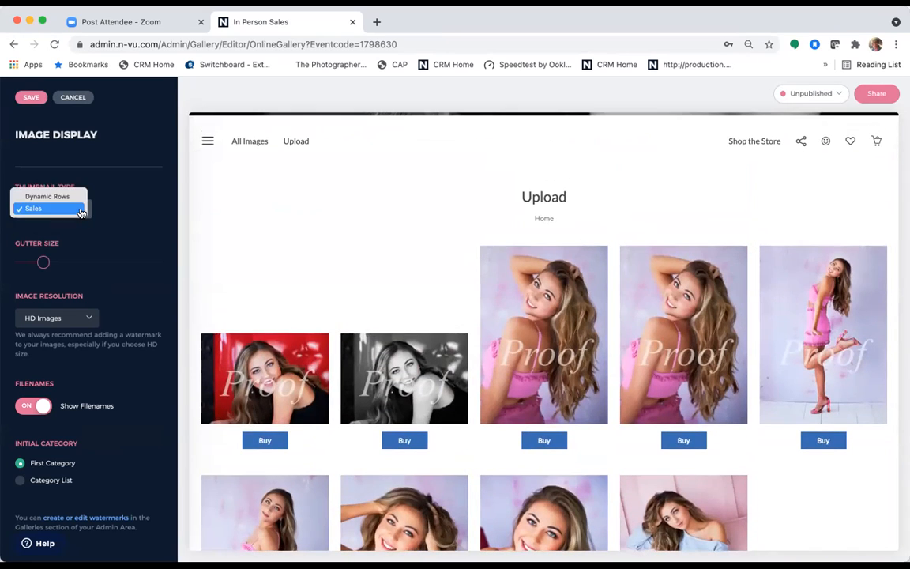
{"action": "left_click", "coordinate": [71, 197]}
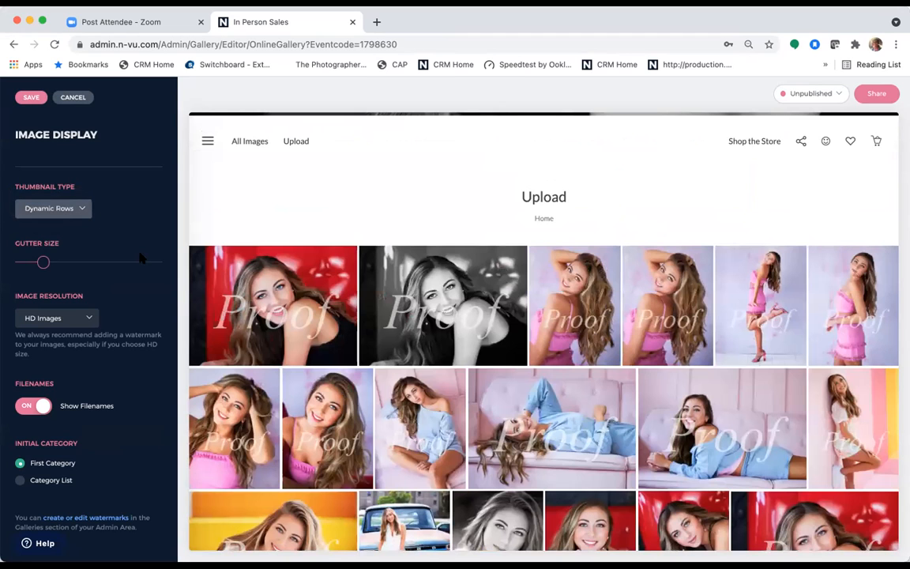
{"action": "left_click", "coordinate": [94, 319]}
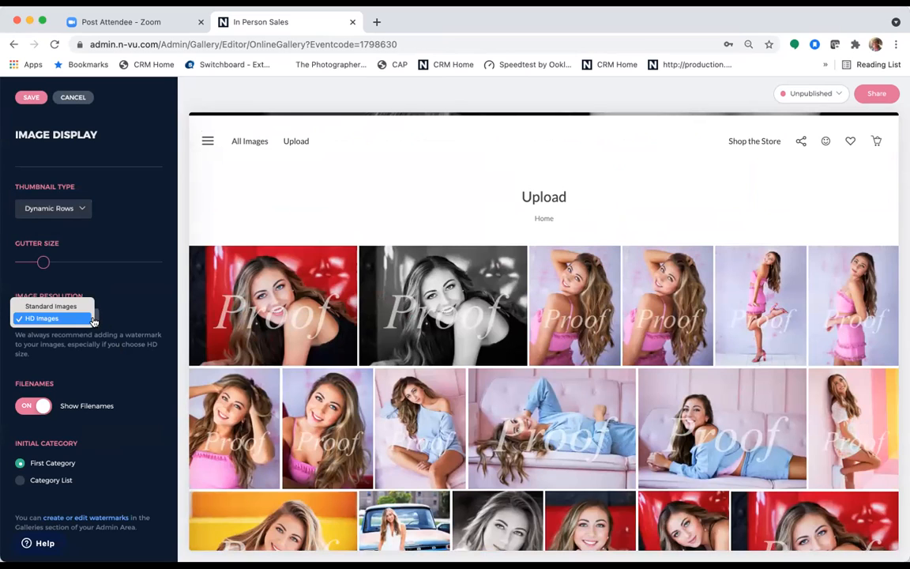
{"action": "left_click", "coordinate": [135, 315]}
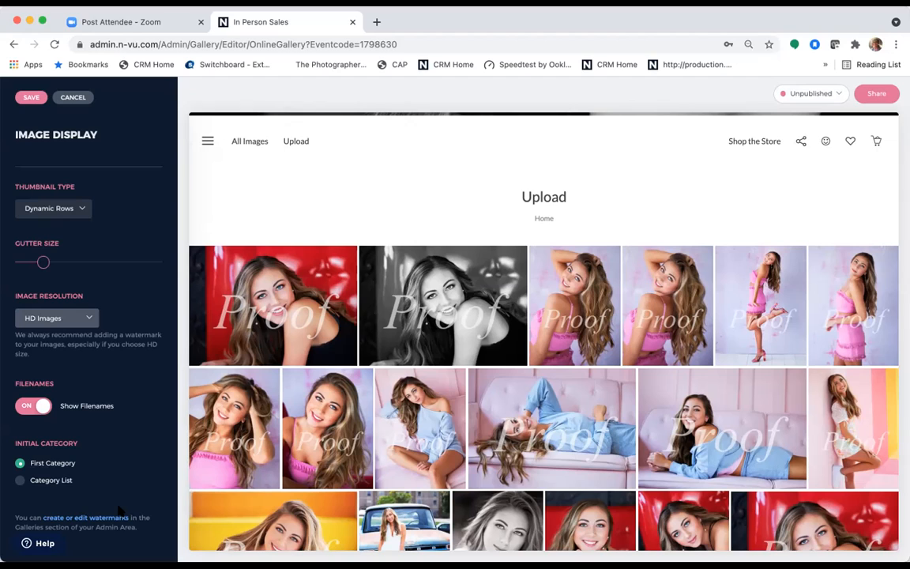
- Save the image display settings and bring up the gallery's Room-Vu settings
{"action": "left_click", "coordinate": [30, 98]}
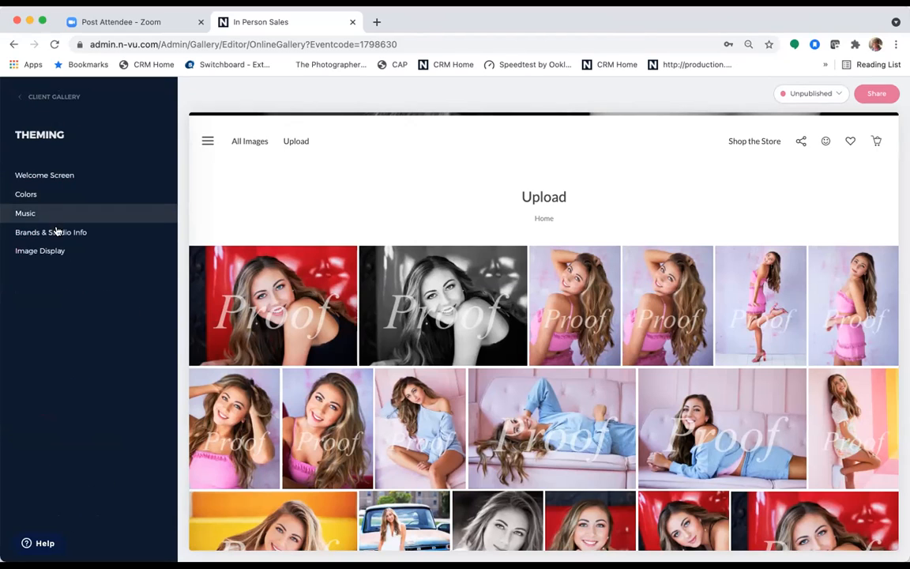
{"action": "left_click", "coordinate": [49, 97]}
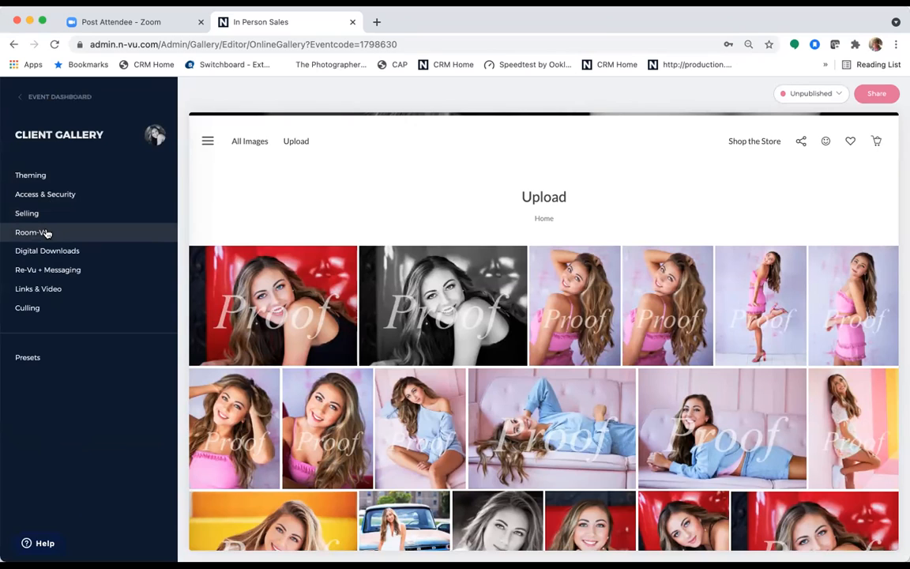
{"action": "left_click", "coordinate": [47, 232]}
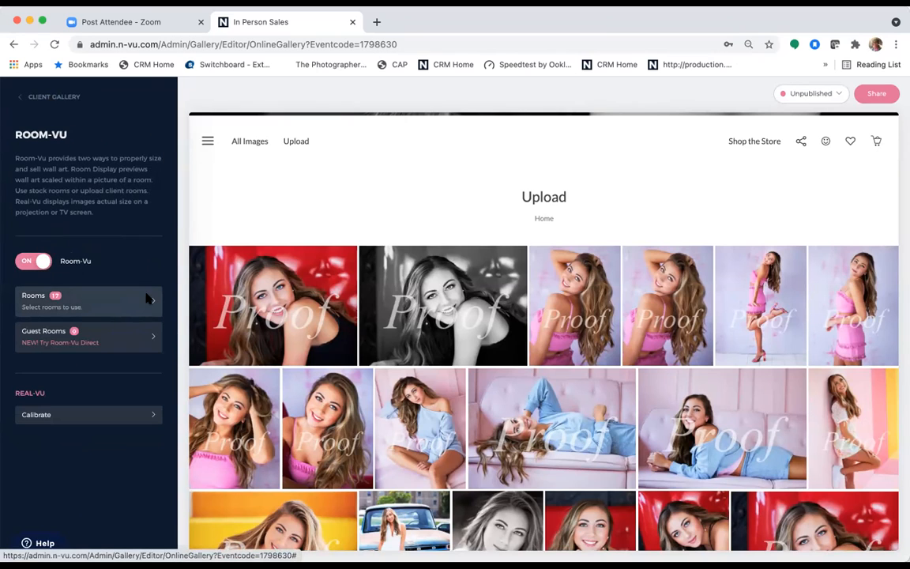
{"action": "mouse_move", "coordinate": [274, 275]}
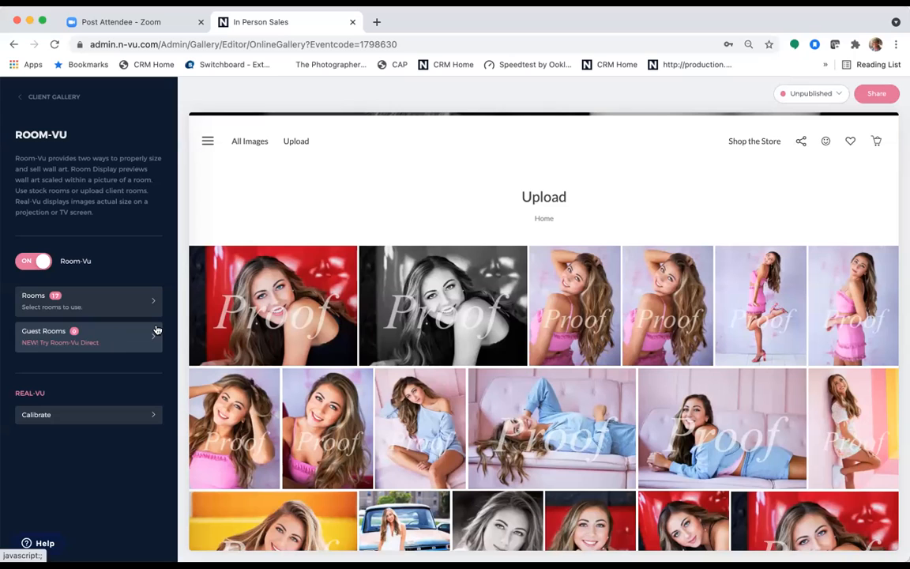
{"action": "left_click", "coordinate": [325, 295]}
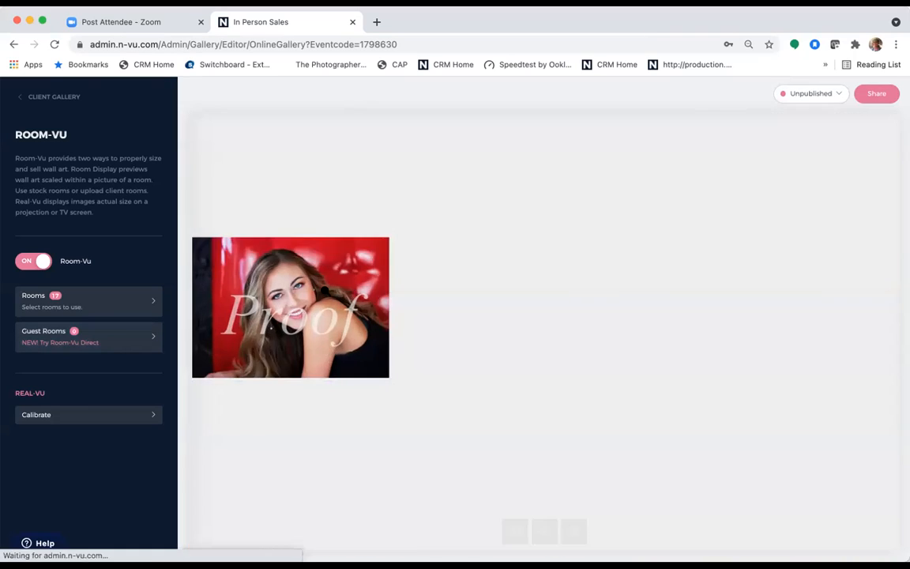
{"action": "left_click", "coordinate": [761, 128]}
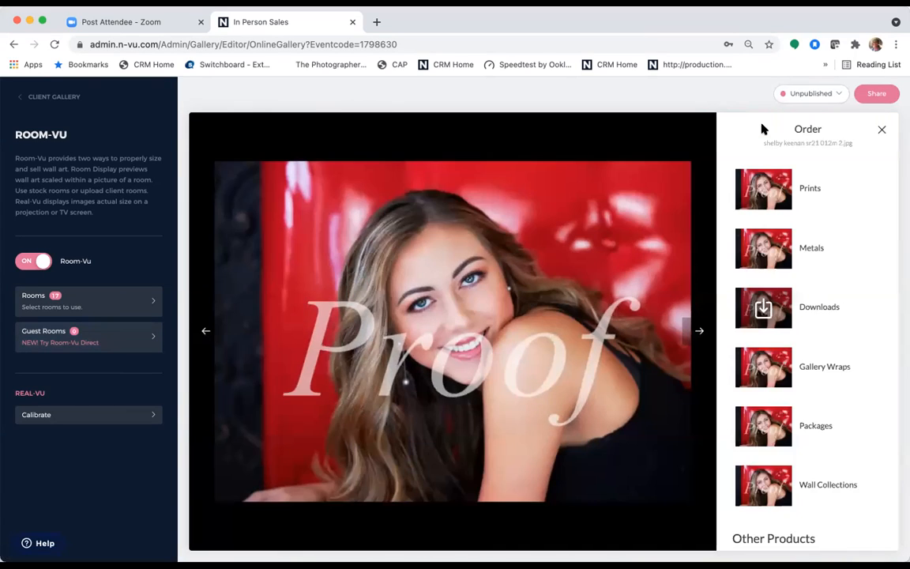
{"action": "left_click", "coordinate": [804, 189]}
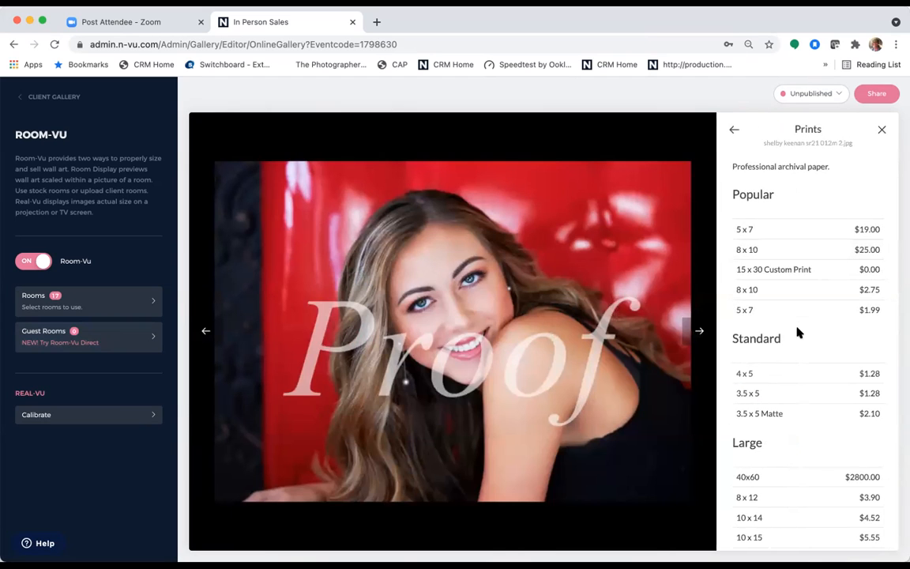
{"action": "left_click", "coordinate": [780, 250]}
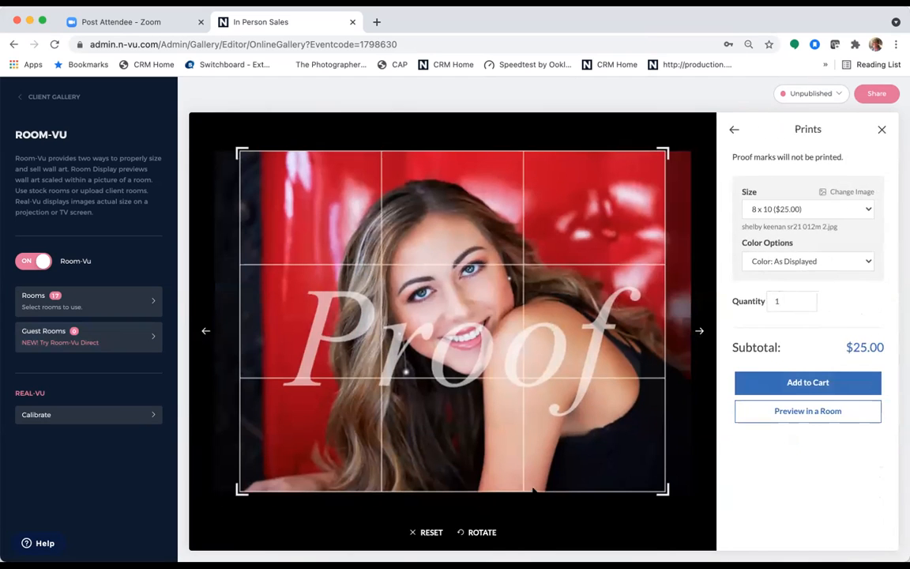
{"action": "left_click", "coordinate": [807, 408]}
{"action": "left_click", "coordinate": [794, 354]}
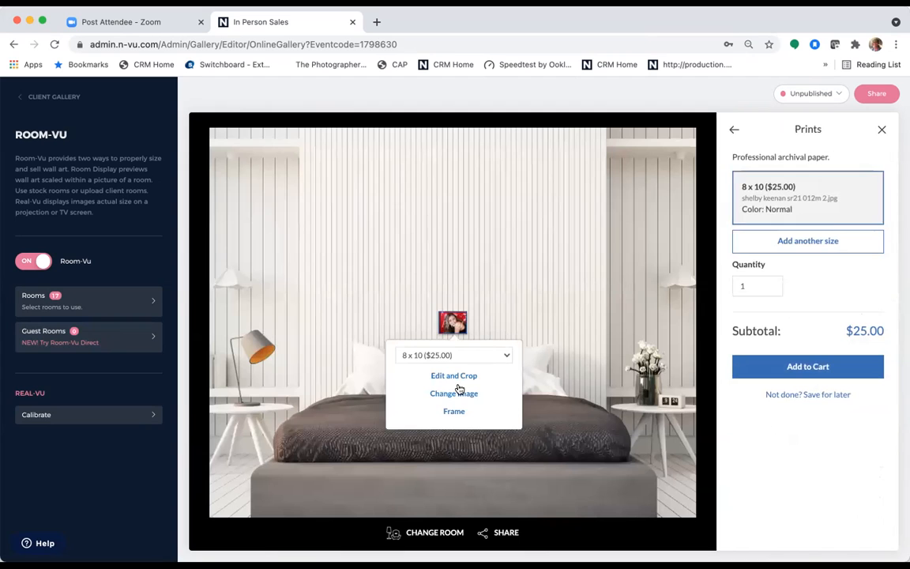
{"action": "left_click", "coordinate": [427, 532]}
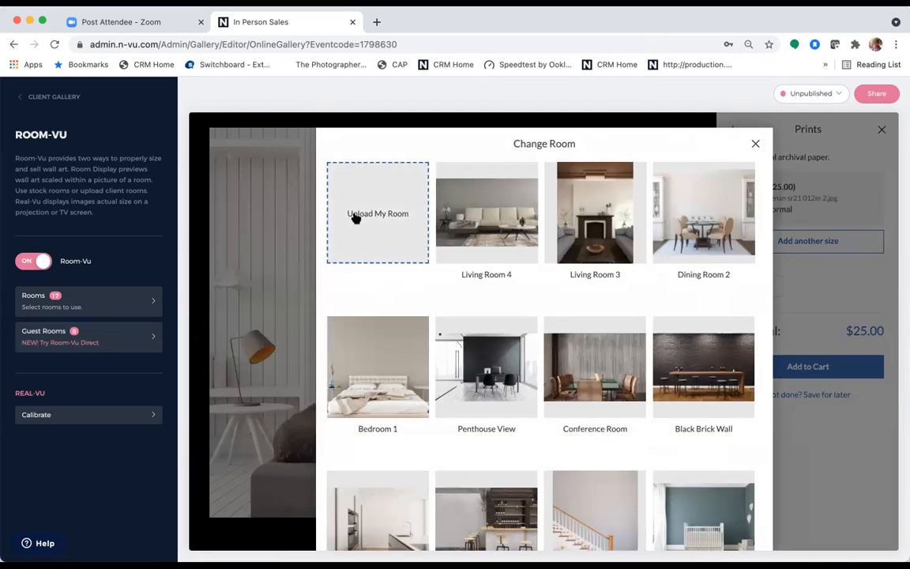
{"action": "left_click", "coordinate": [370, 218]}
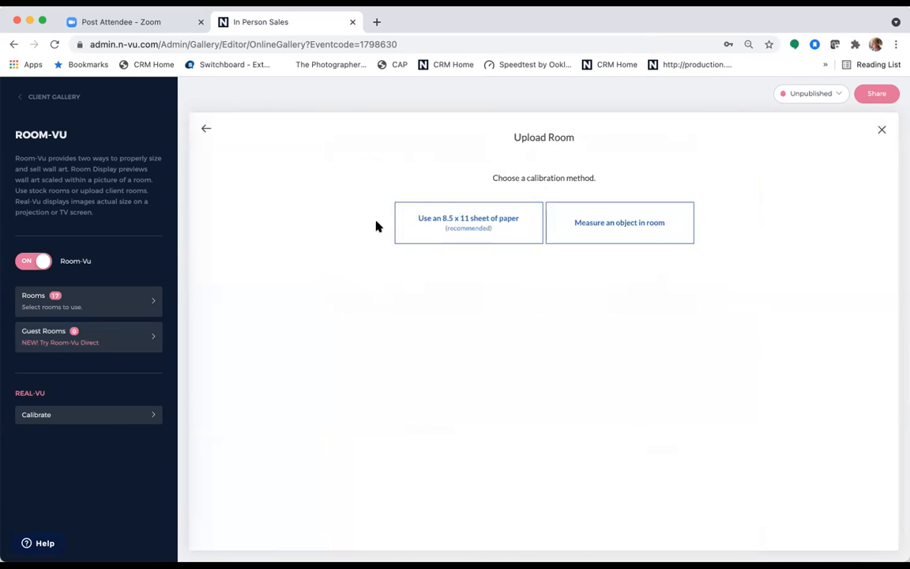
{"action": "left_click", "coordinate": [449, 225]}
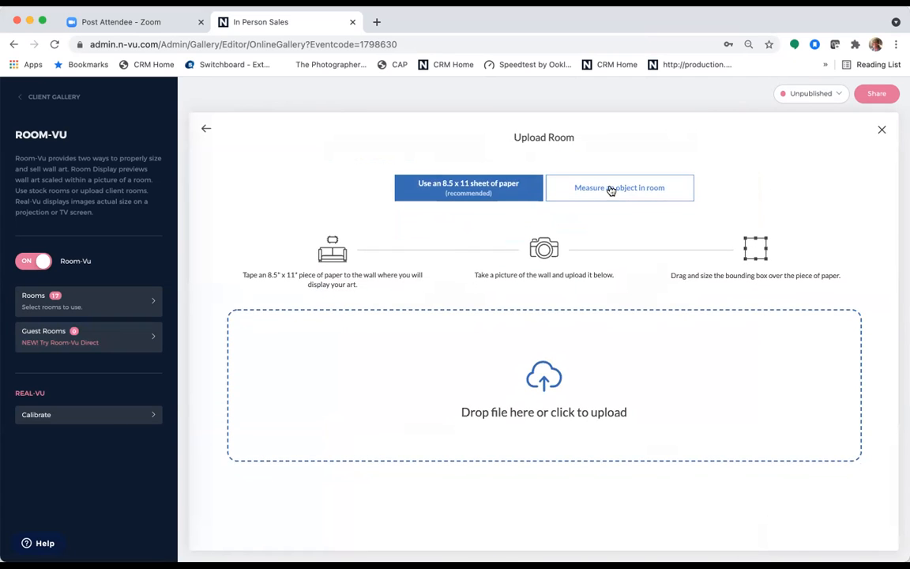
{"action": "left_click", "coordinate": [610, 190]}
{"action": "left_click", "coordinate": [463, 194]}
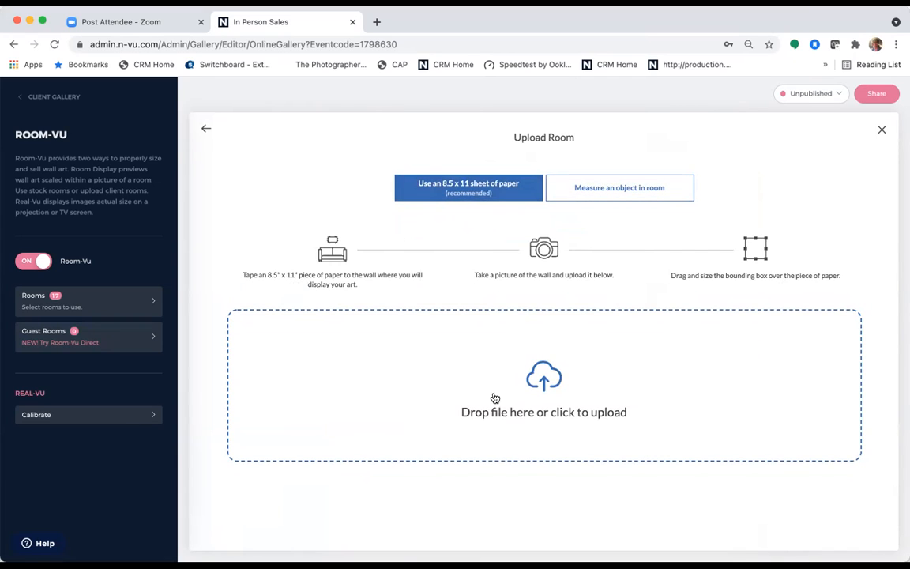
{"action": "left_click", "coordinate": [884, 131]}
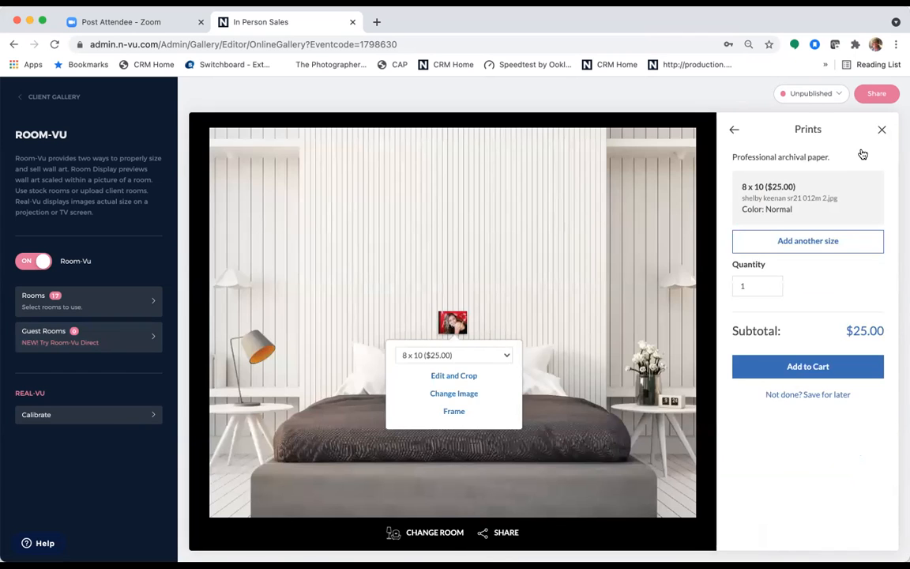
{"action": "left_click", "coordinate": [883, 131]}
{"action": "left_click", "coordinate": [579, 196]}
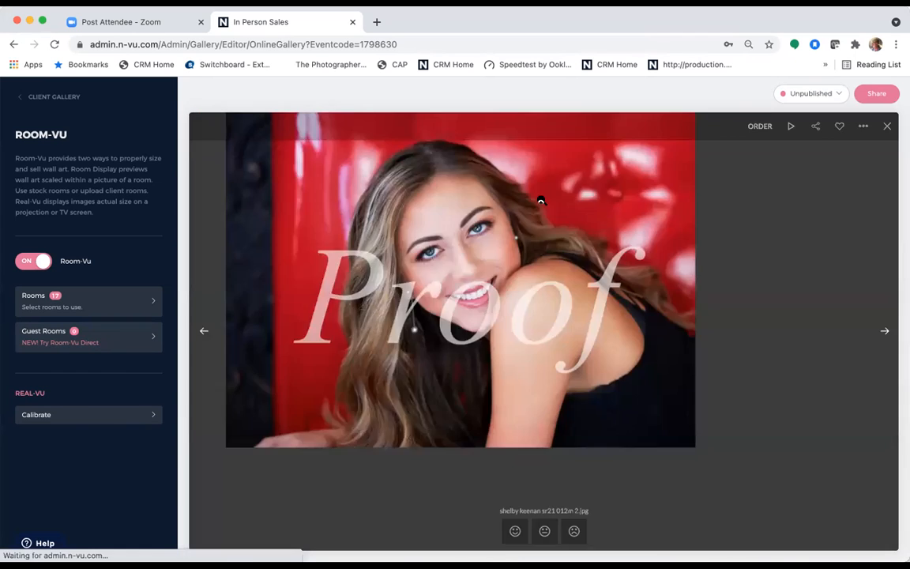
- Turn on free image downloads in Digital Downloads and save the settings
{"action": "left_click", "coordinate": [56, 96]}
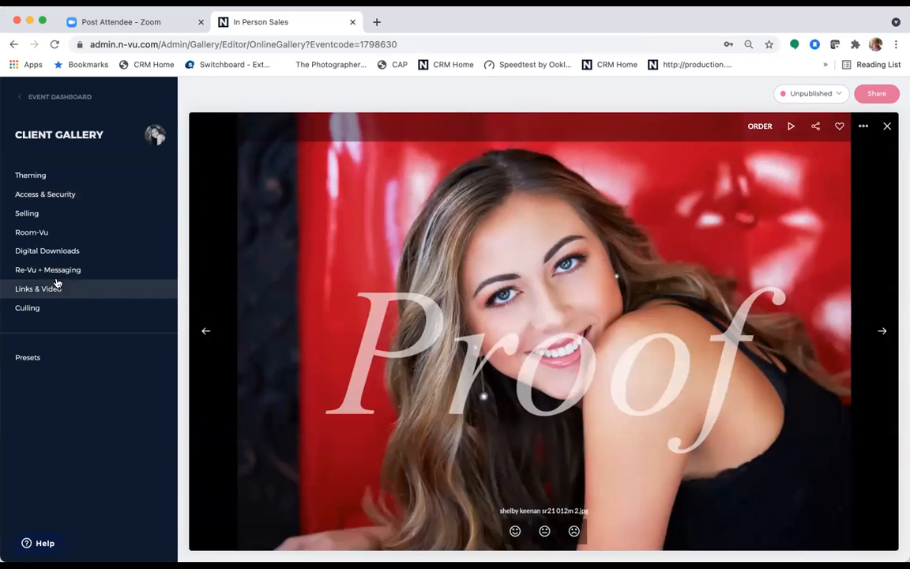
{"action": "left_click", "coordinate": [63, 251]}
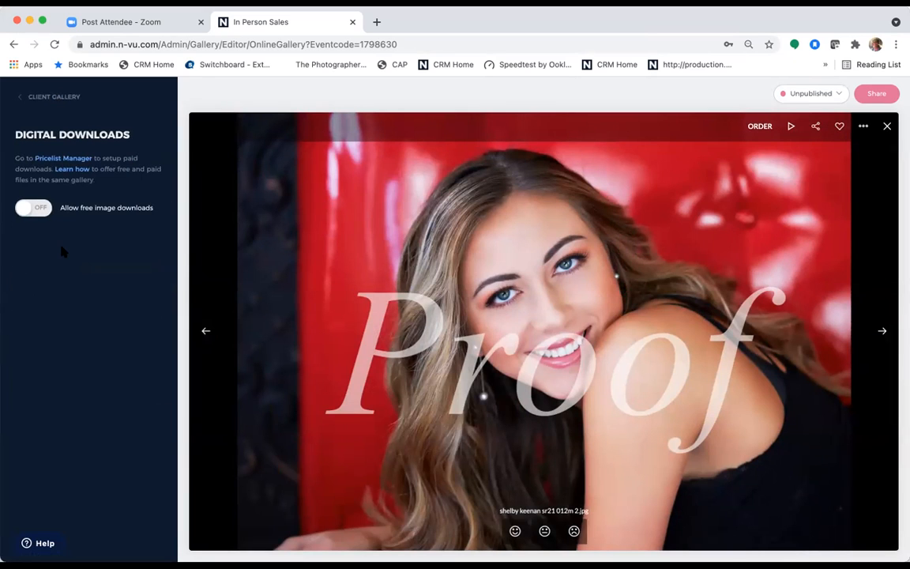
{"action": "left_click", "coordinate": [31, 208]}
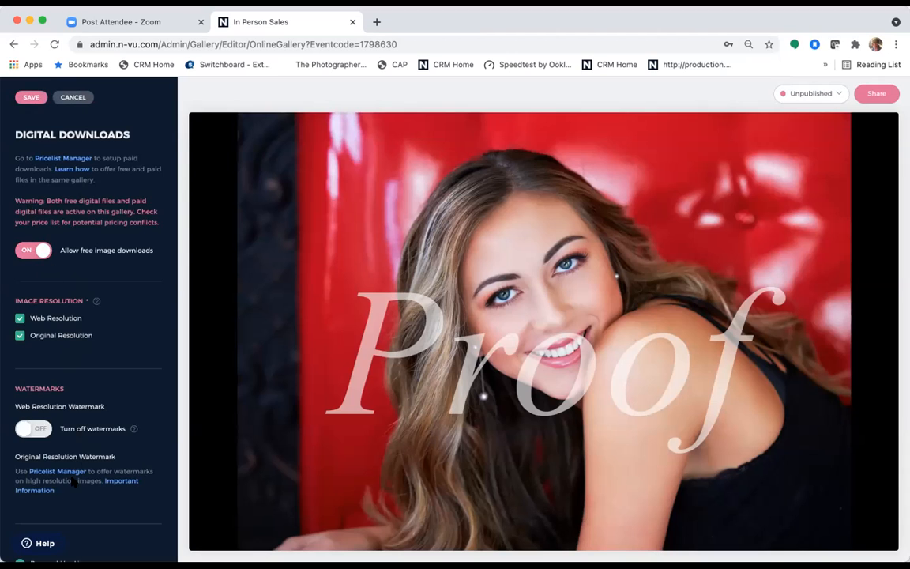
{"action": "scroll", "coordinate": [71, 482], "scroll_direction": "down", "scroll_amount": 2}
{"action": "scroll", "coordinate": [71, 478], "scroll_direction": "down", "scroll_amount": 5}
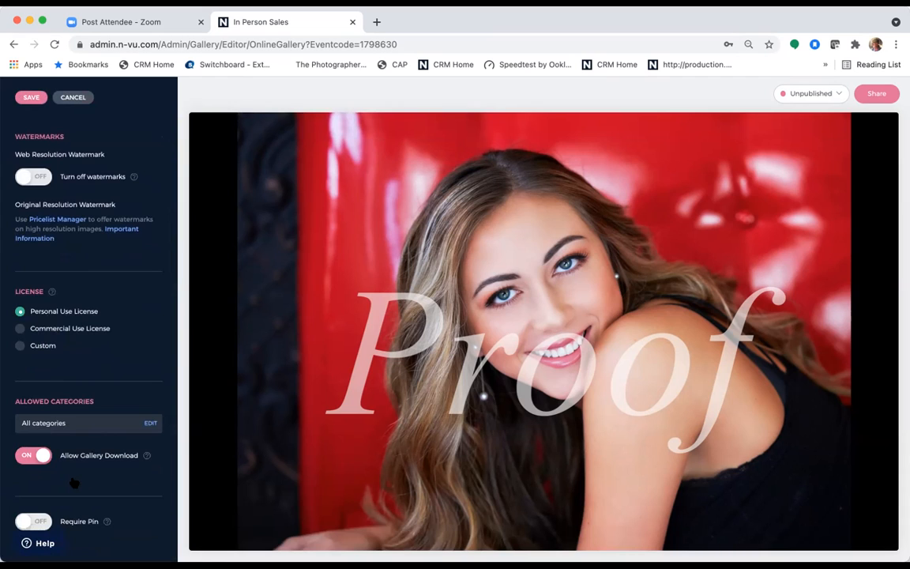
{"action": "scroll", "coordinate": [73, 482], "scroll_direction": "up", "scroll_amount": 7}
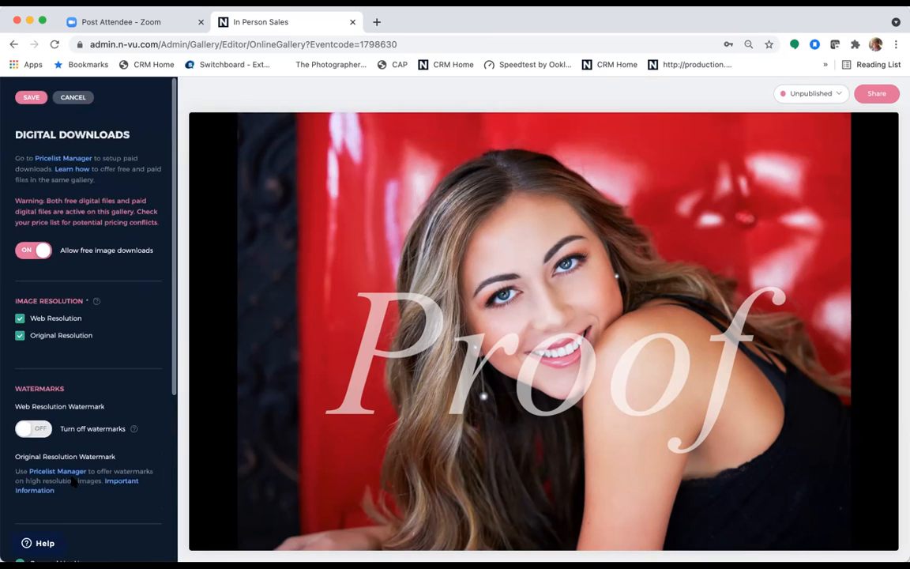
{"action": "left_click", "coordinate": [33, 97]}
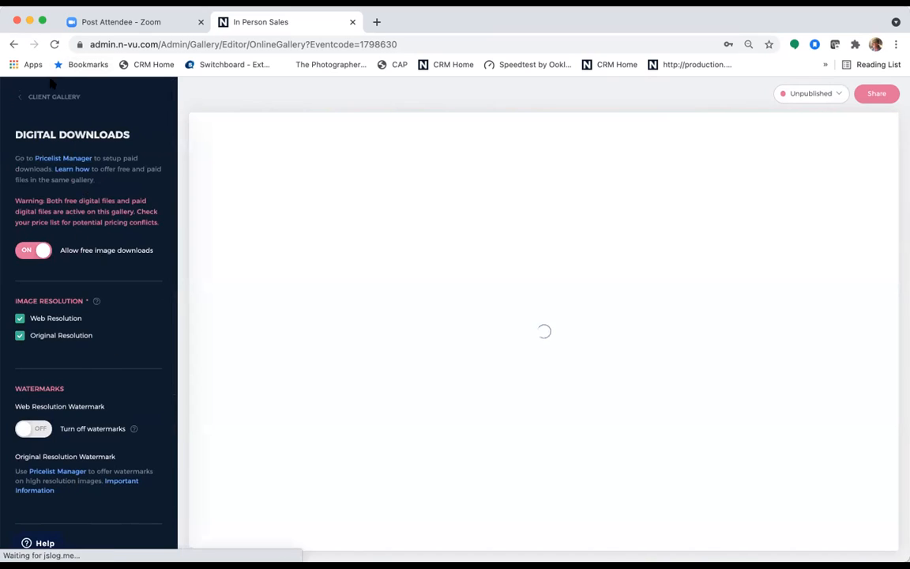
{"action": "left_click", "coordinate": [44, 98]}
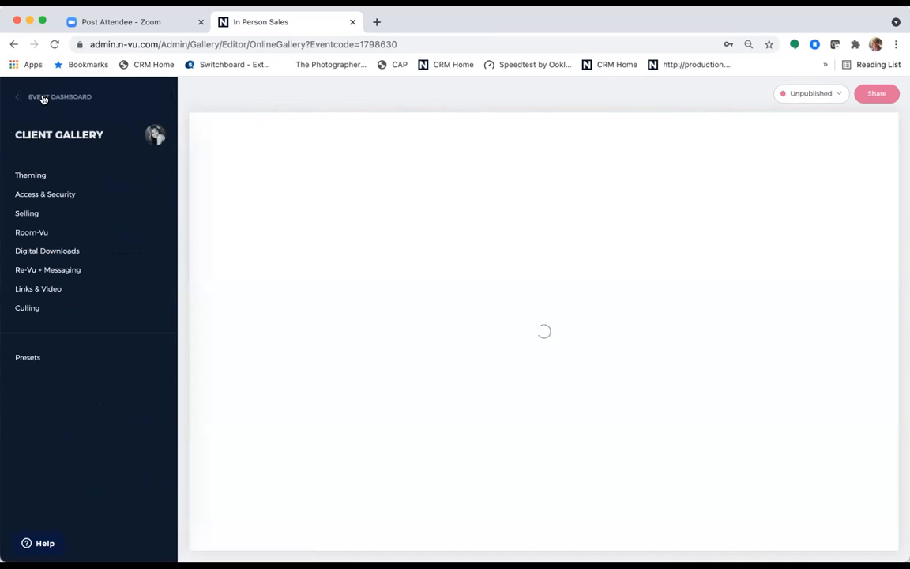
- Look at the Links & Video settings, then bring up the Culling settings
{"action": "left_click", "coordinate": [53, 290]}
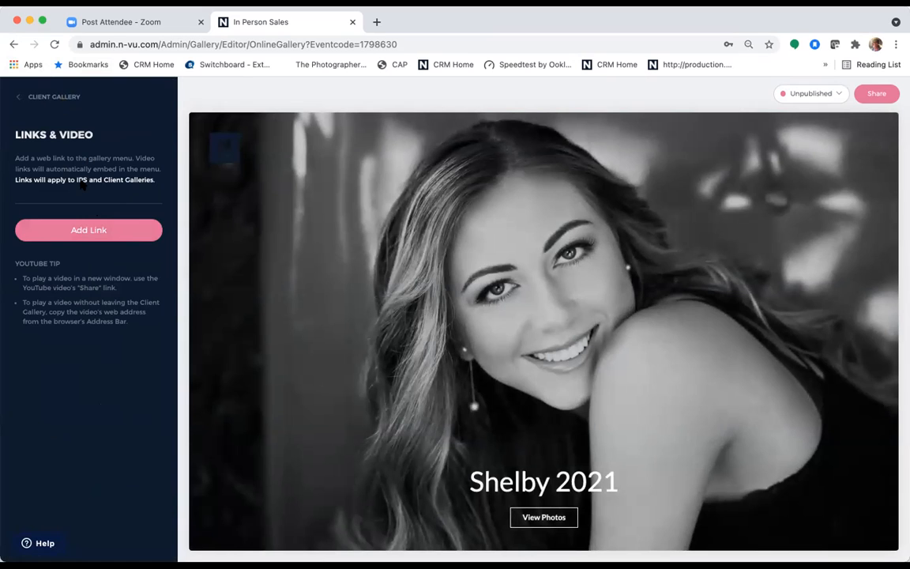
{"action": "left_click", "coordinate": [54, 96]}
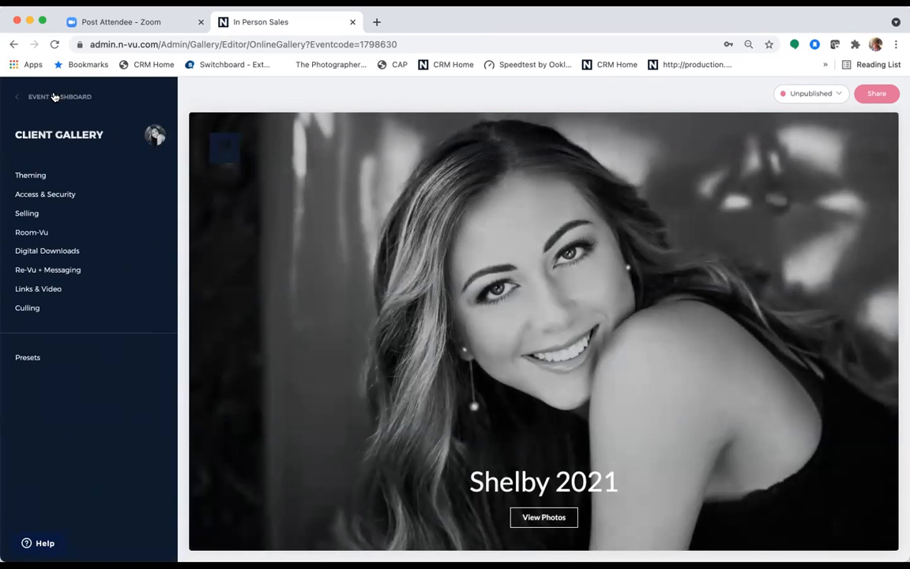
{"action": "left_click", "coordinate": [44, 309]}
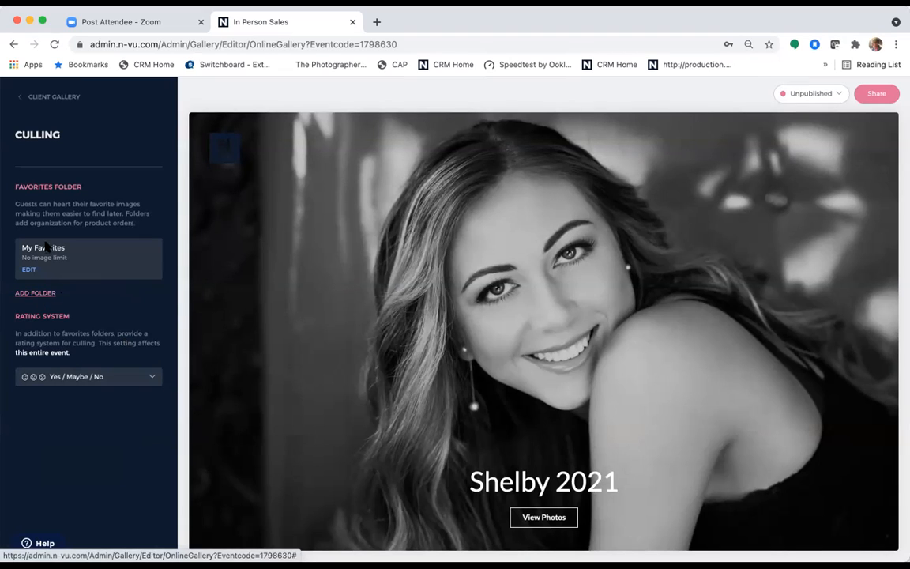
- Add a favorites folder named Album with a 50-image limit
{"action": "left_click", "coordinate": [44, 294]}
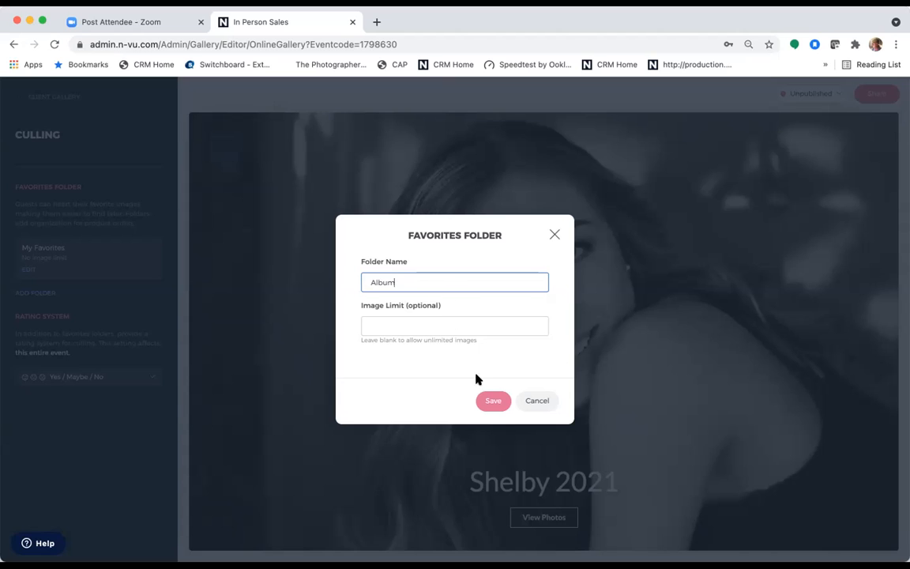
{"action": "left_click", "coordinate": [498, 403]}
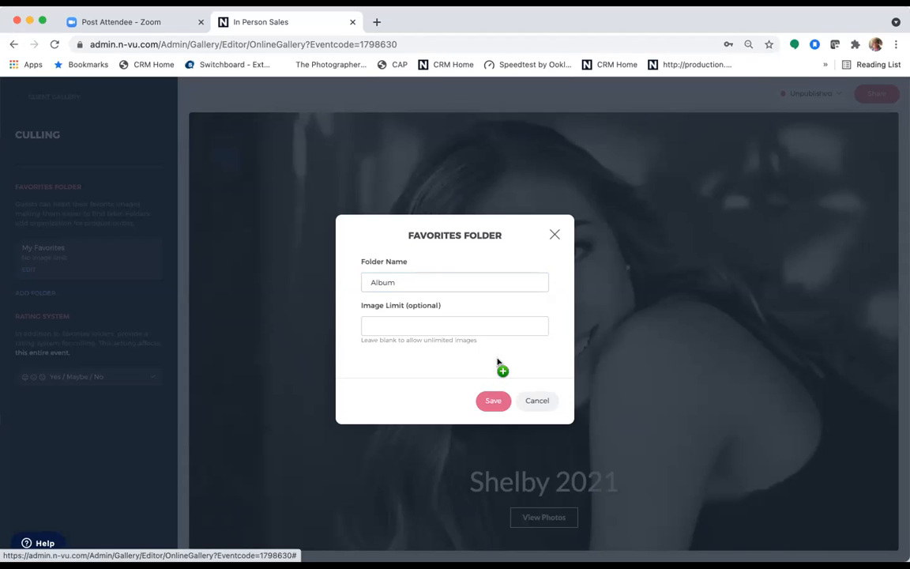
{"action": "left_click", "coordinate": [396, 324]}
{"action": "type", "text": "50"}
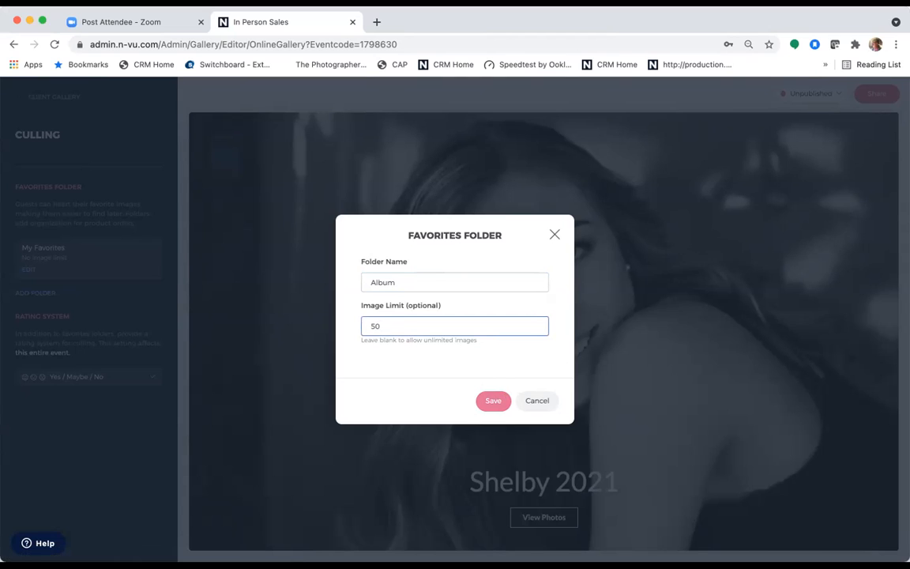
{"action": "left_click", "coordinate": [495, 403]}
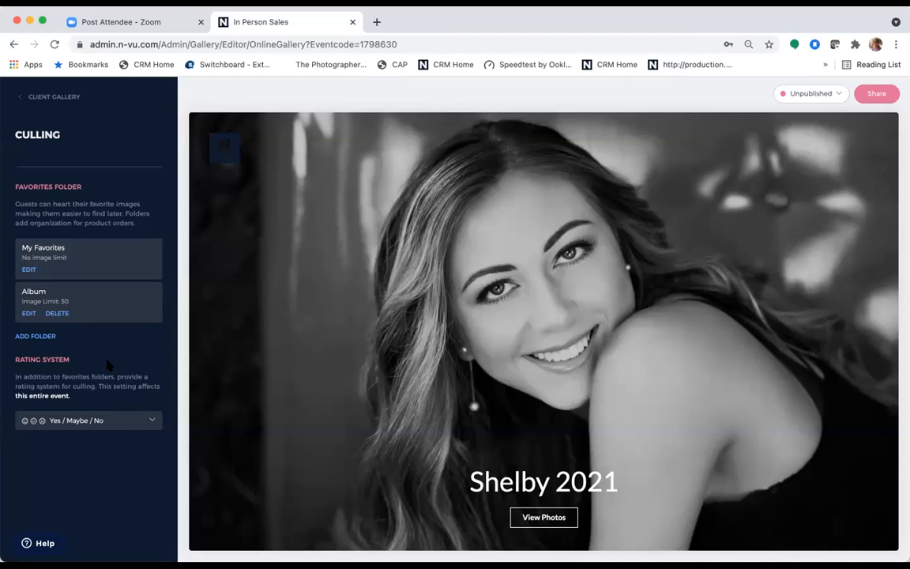
- Try the Yes / No rating system, revert to Yes / Maybe / No, and save culling settings
{"action": "left_click", "coordinate": [150, 423]}
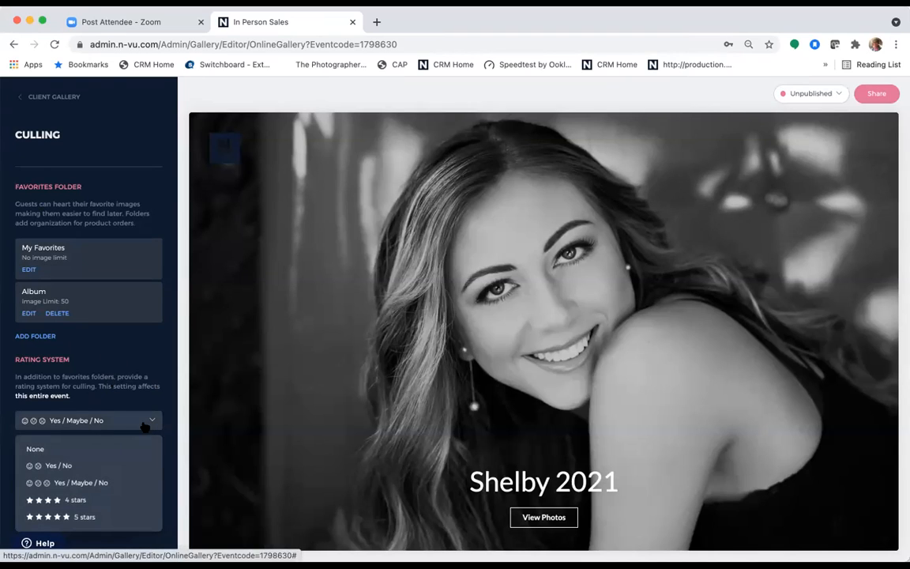
{"action": "left_click", "coordinate": [66, 467]}
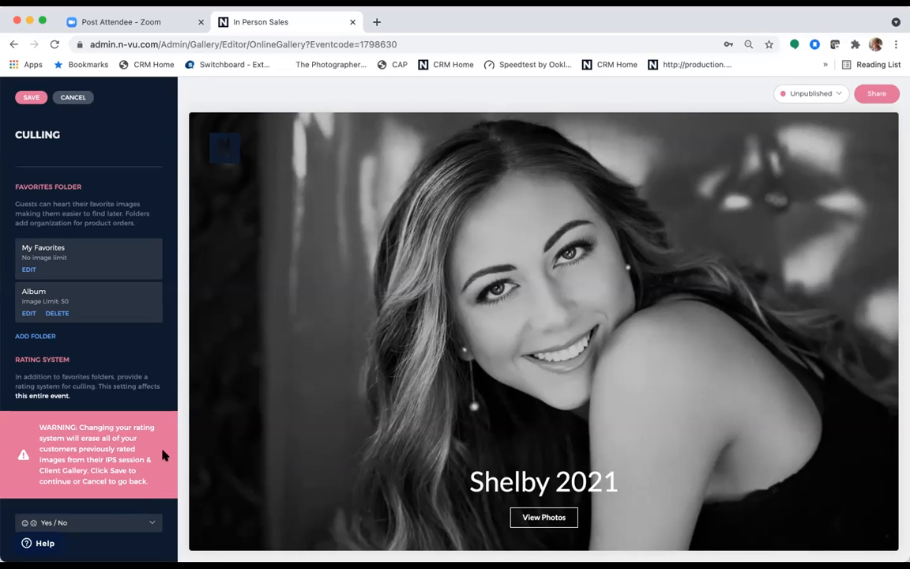
{"action": "left_click", "coordinate": [149, 525]}
{"action": "left_click", "coordinate": [116, 511]}
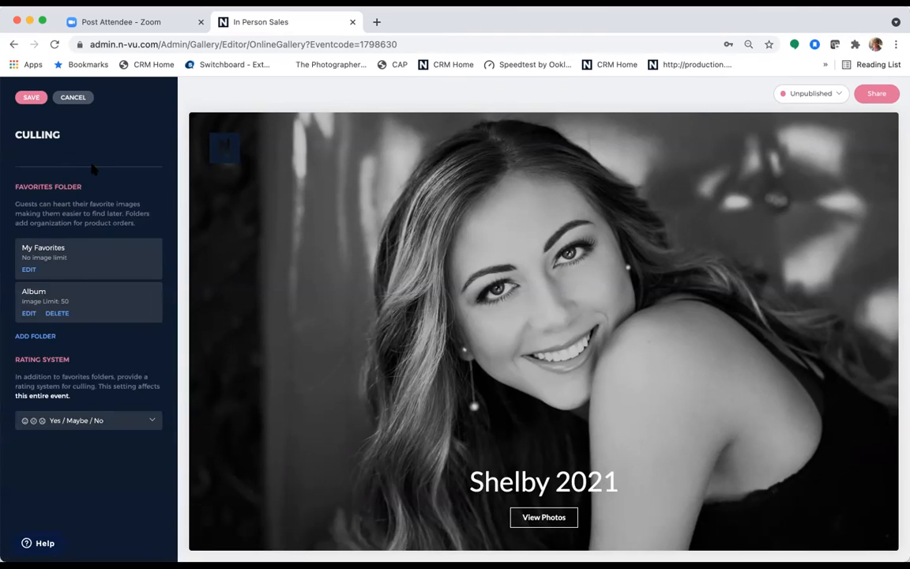
{"action": "left_click", "coordinate": [30, 97]}
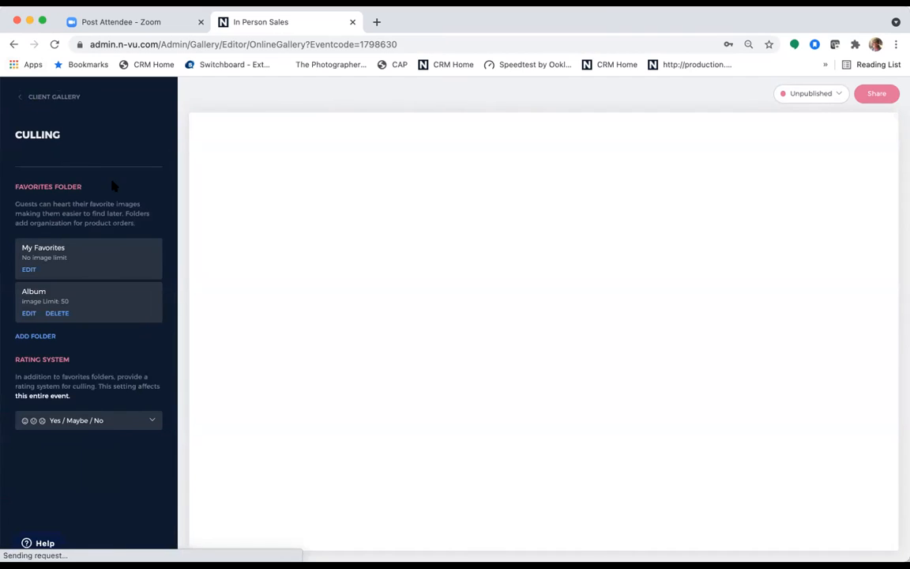
- Preview the gallery photos in the Upload category, then return to the event dashboard
{"action": "left_click", "coordinate": [62, 97]}
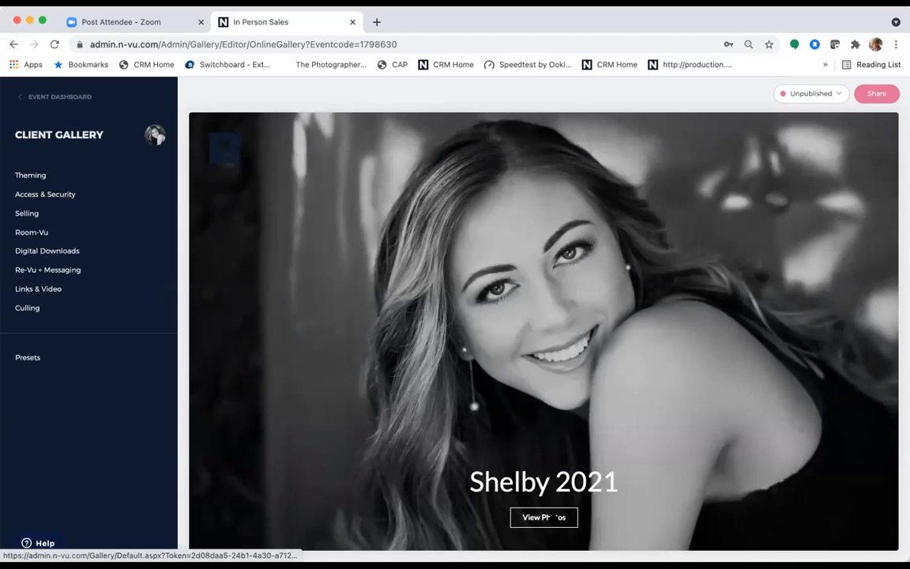
{"action": "left_click", "coordinate": [545, 517]}
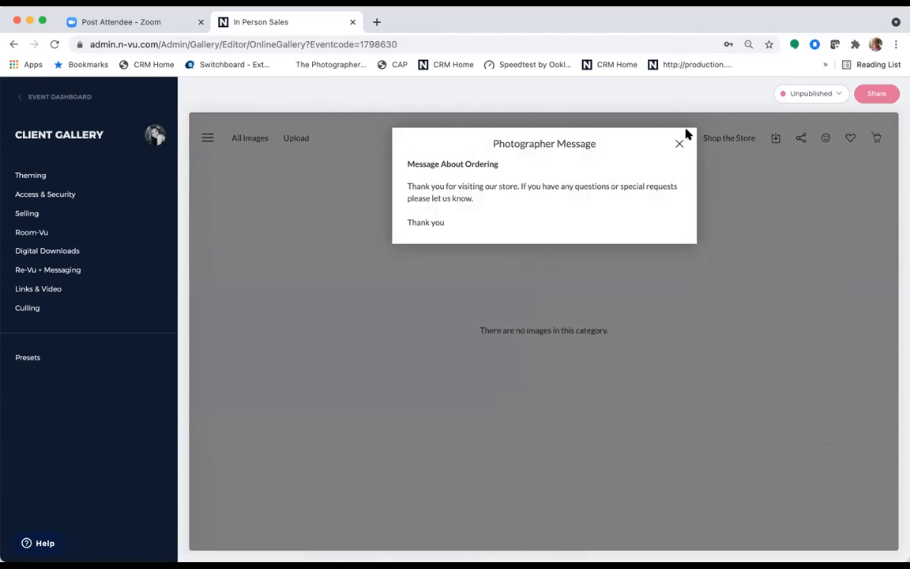
{"action": "left_click", "coordinate": [684, 139]}
{"action": "left_click", "coordinate": [296, 142]}
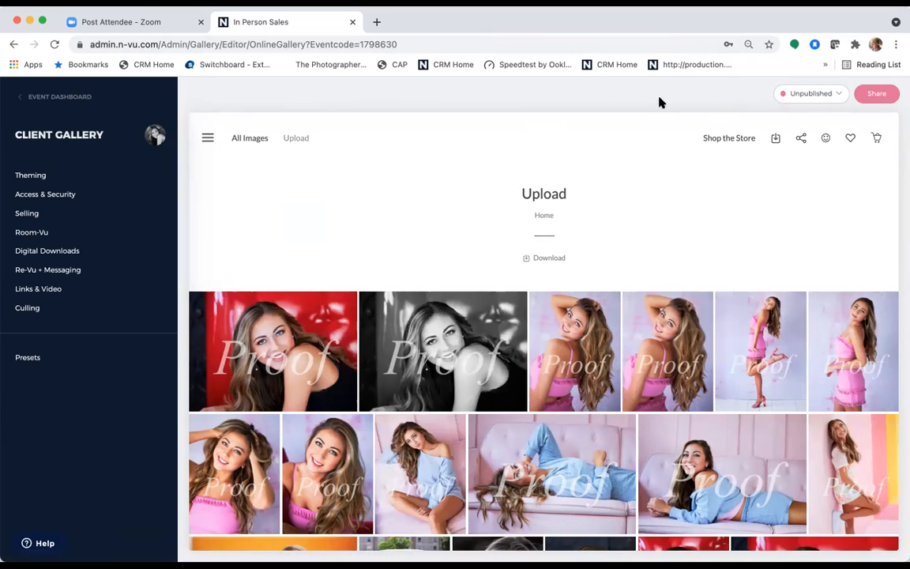
{"action": "left_click", "coordinate": [63, 176]}
{"action": "left_click", "coordinate": [45, 95]}
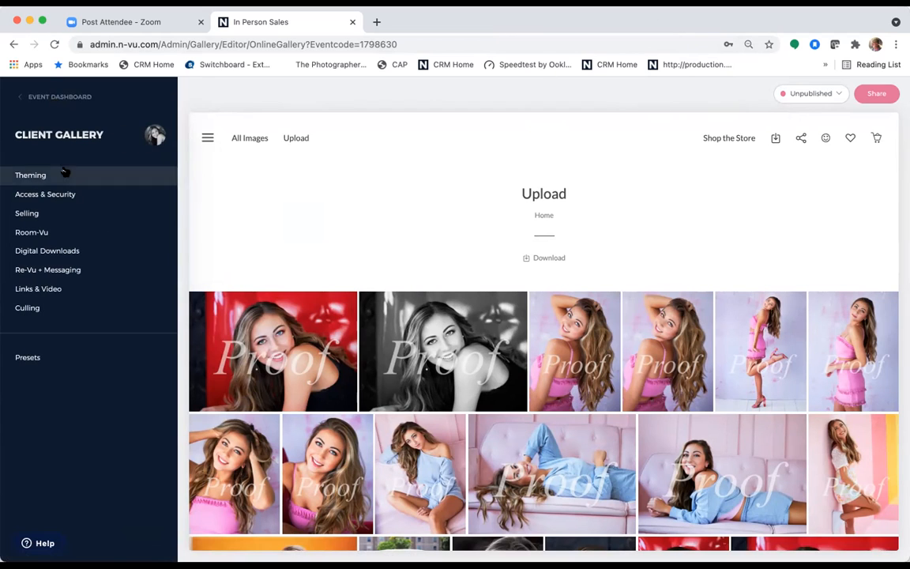
{"action": "left_click", "coordinate": [59, 95]}
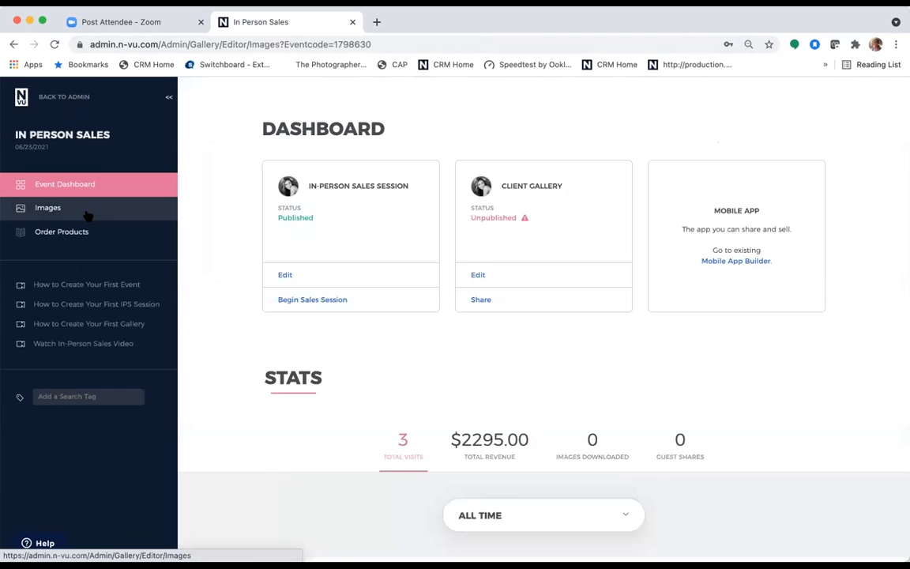
- Move all 29 images from the client gallery's Upload category into All Images
{"action": "left_click", "coordinate": [88, 216]}
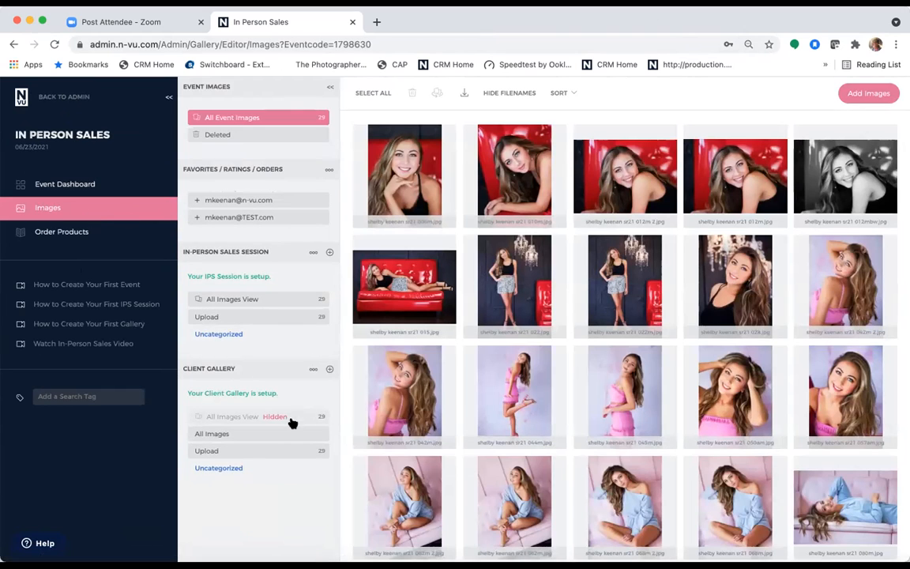
{"action": "left_click", "coordinate": [71, 182]}
{"action": "left_click", "coordinate": [480, 275]}
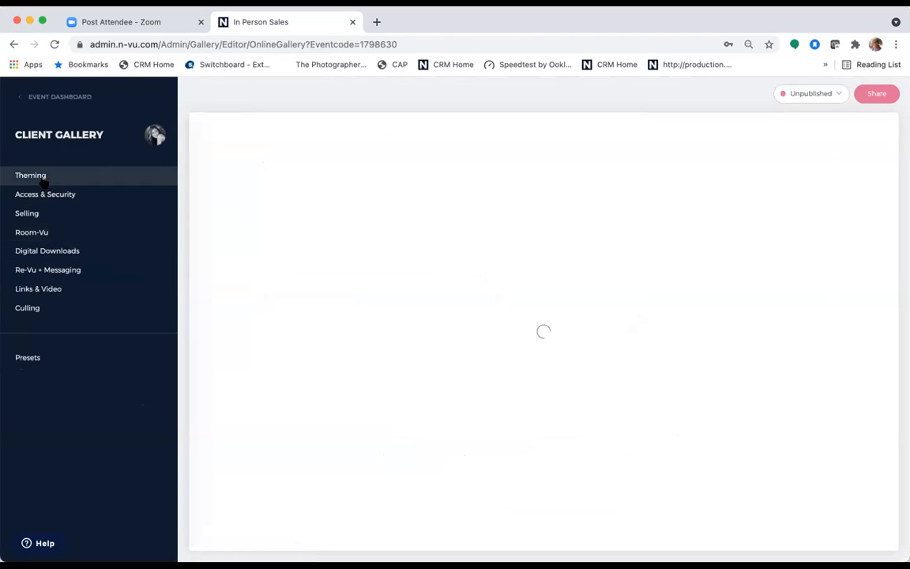
{"action": "left_click", "coordinate": [50, 96]}
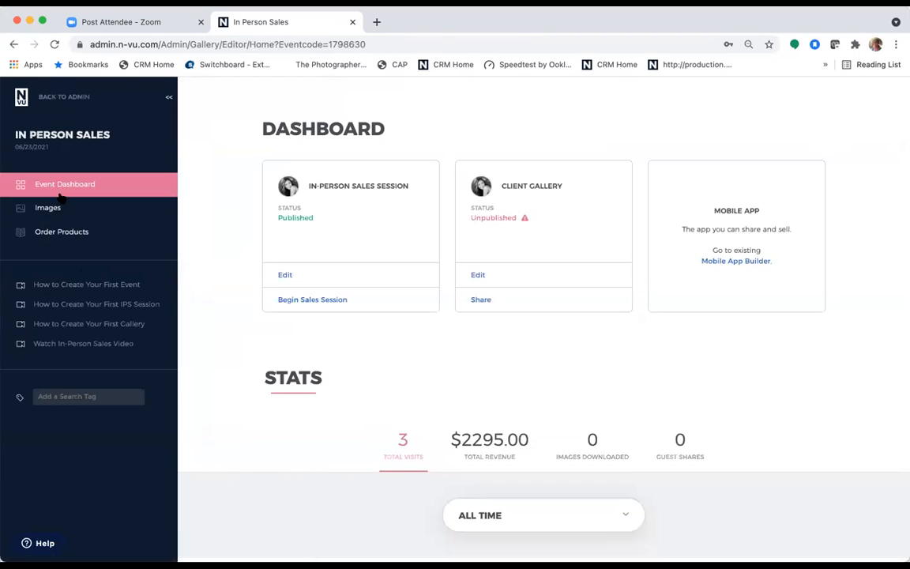
{"action": "left_click", "coordinate": [61, 209]}
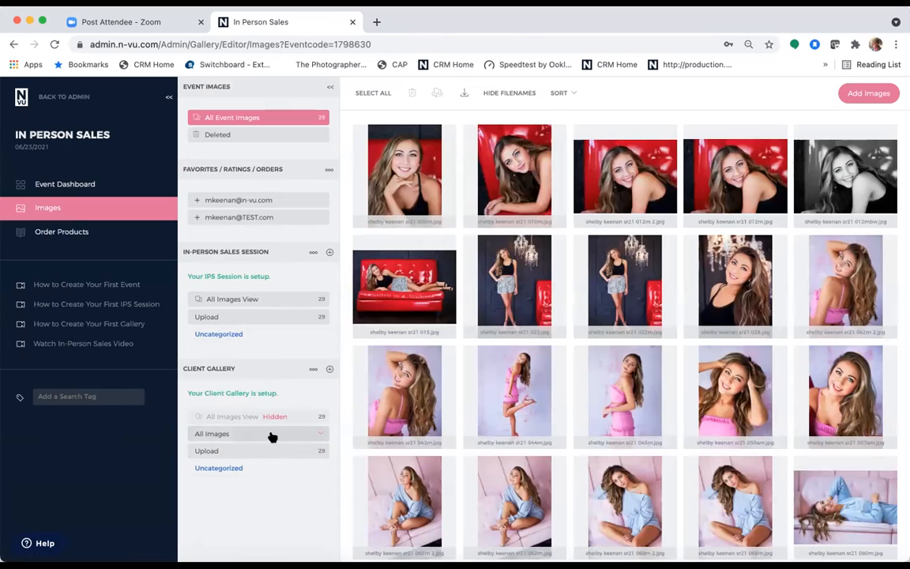
{"action": "left_click", "coordinate": [317, 451]}
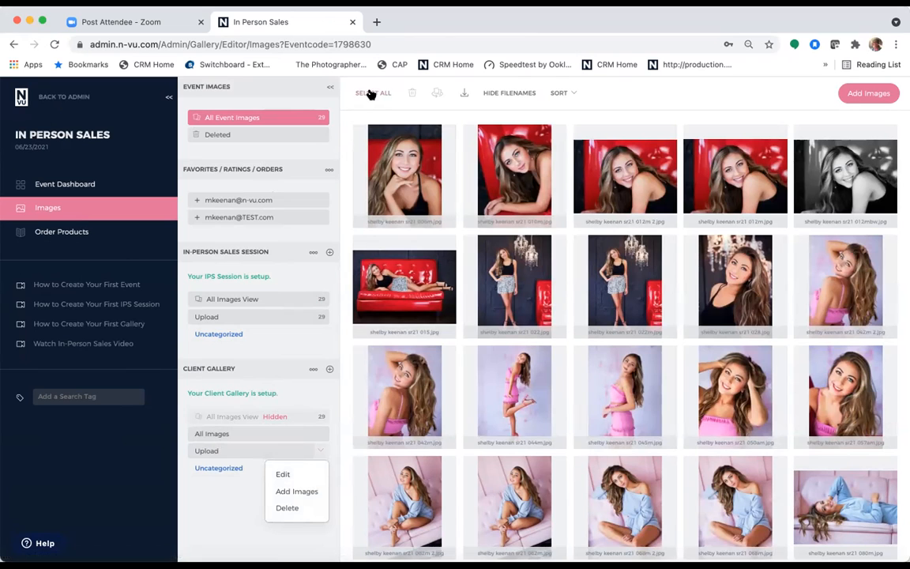
{"action": "left_click", "coordinate": [290, 455]}
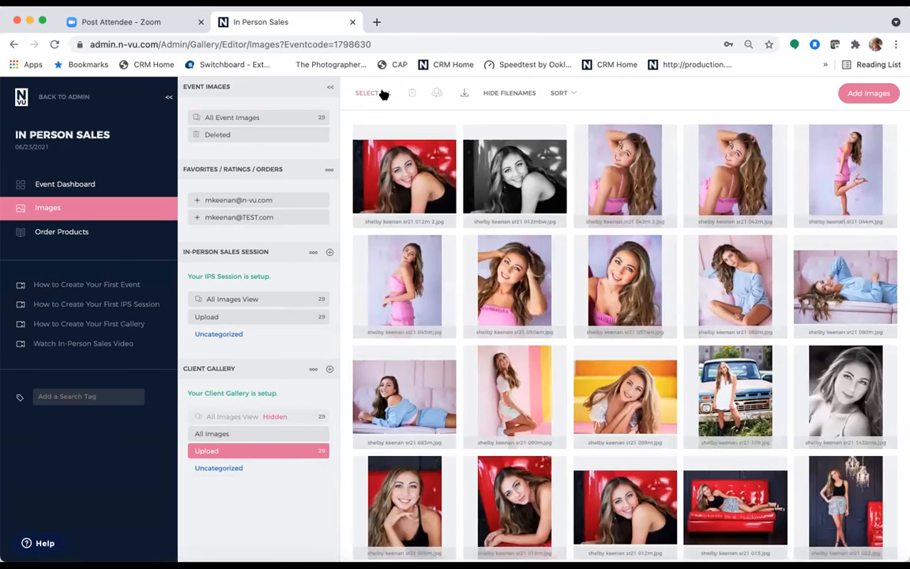
{"action": "left_click", "coordinate": [382, 94]}
{"action": "left_click_drag", "start_coordinate": [363, 146], "coordinate": [251, 445]}
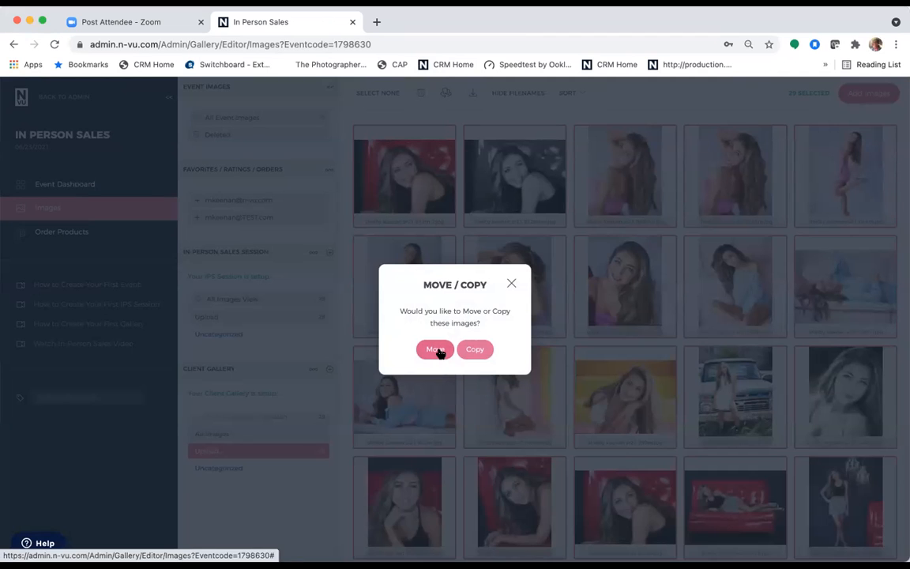
{"action": "left_click", "coordinate": [437, 350]}
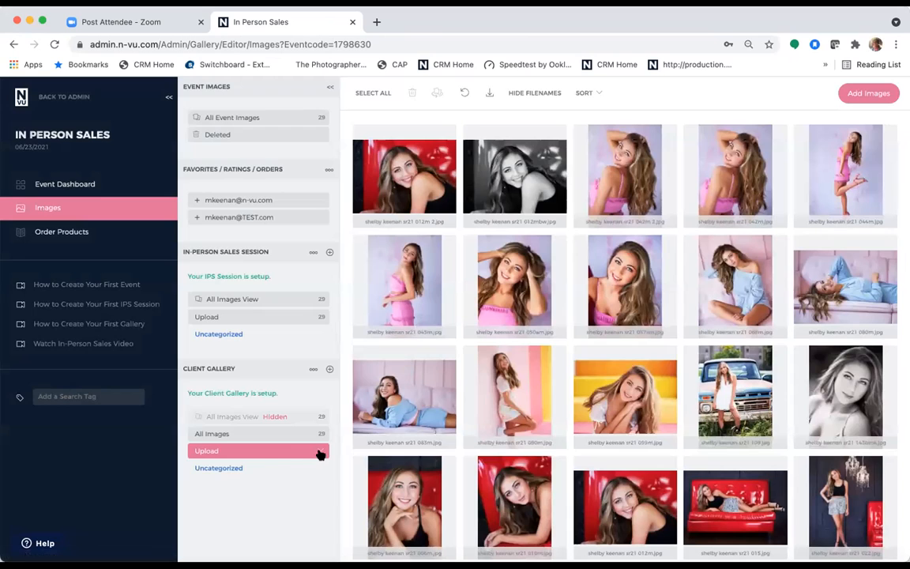
- Delete the Upload category and check All Images before returning to the dashboard
{"action": "left_click", "coordinate": [320, 452]}
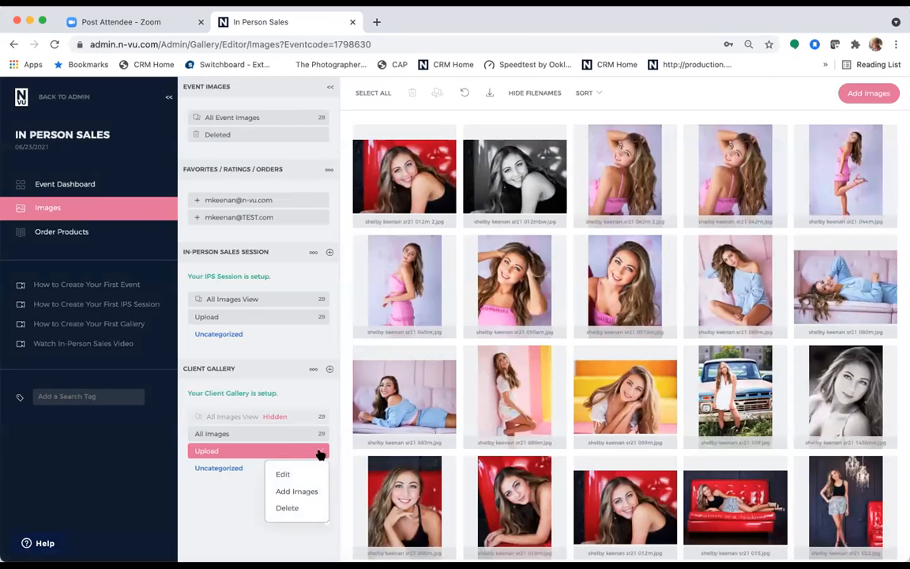
{"action": "left_click", "coordinate": [289, 508]}
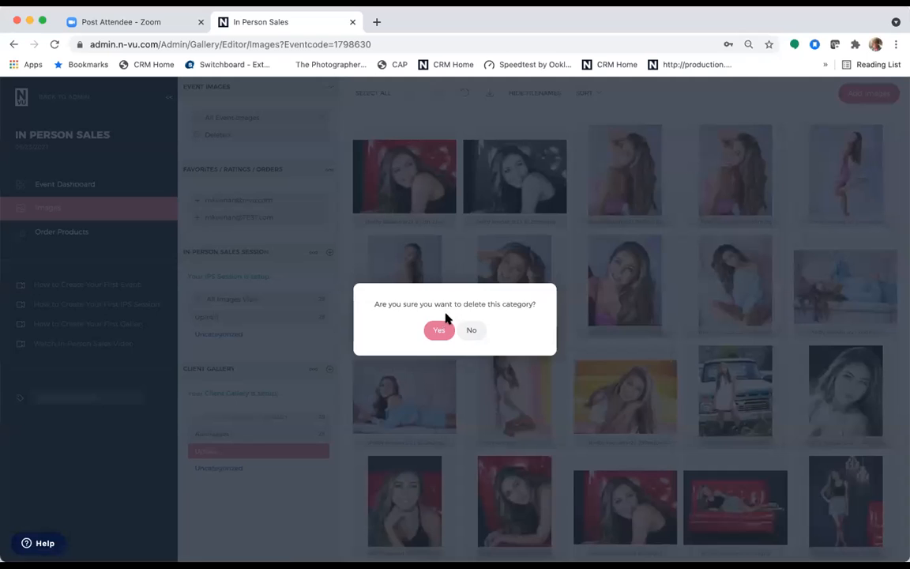
{"action": "left_click", "coordinate": [437, 325]}
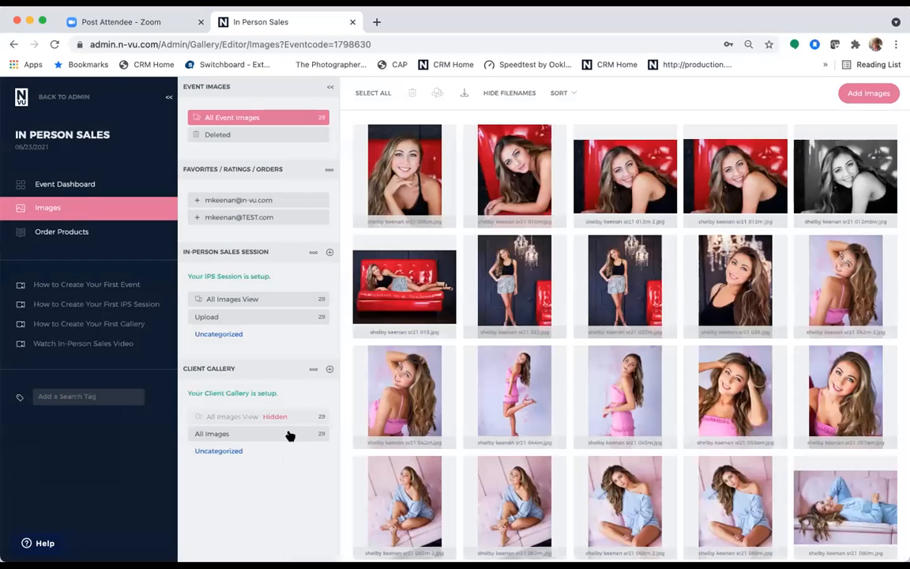
{"action": "left_click", "coordinate": [289, 435]}
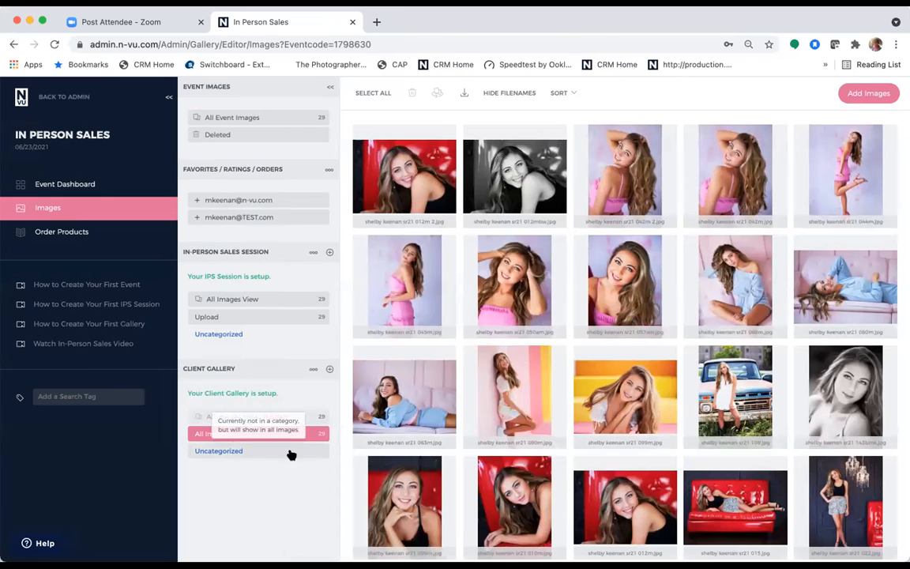
{"action": "left_click", "coordinate": [331, 370]}
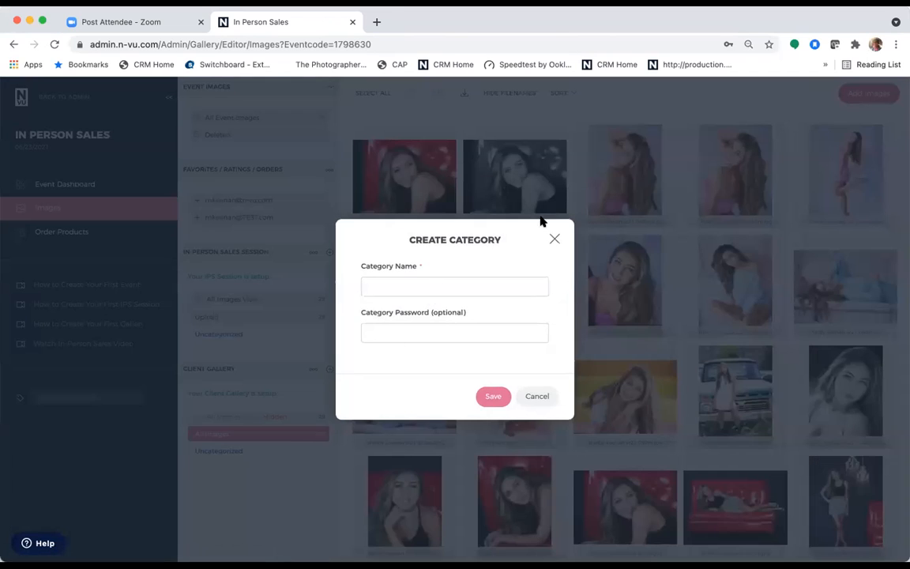
{"action": "left_click", "coordinate": [554, 240]}
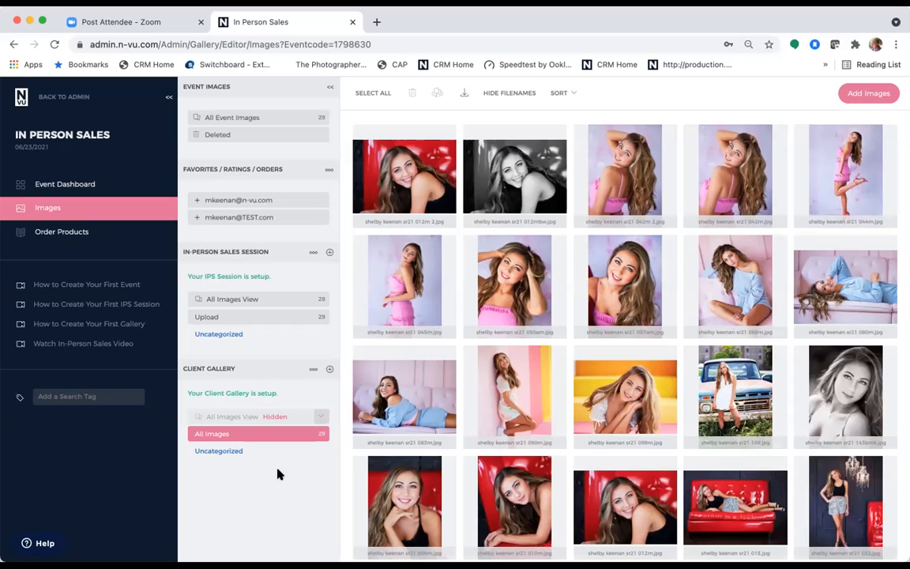
{"action": "left_click", "coordinate": [66, 185]}
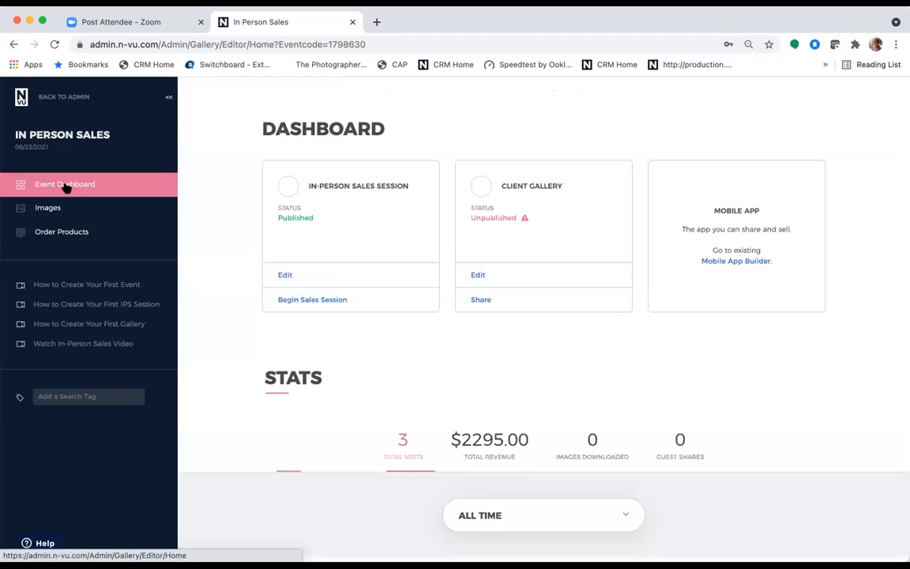
- Open the client gallery editor and scroll through the All Images photo grid
{"action": "left_click", "coordinate": [481, 275]}
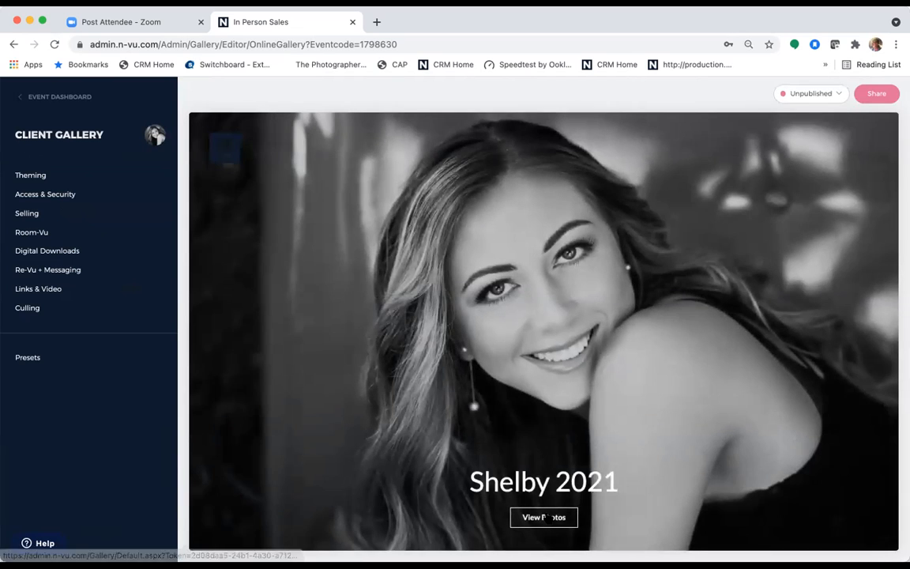
{"action": "left_click", "coordinate": [544, 519]}
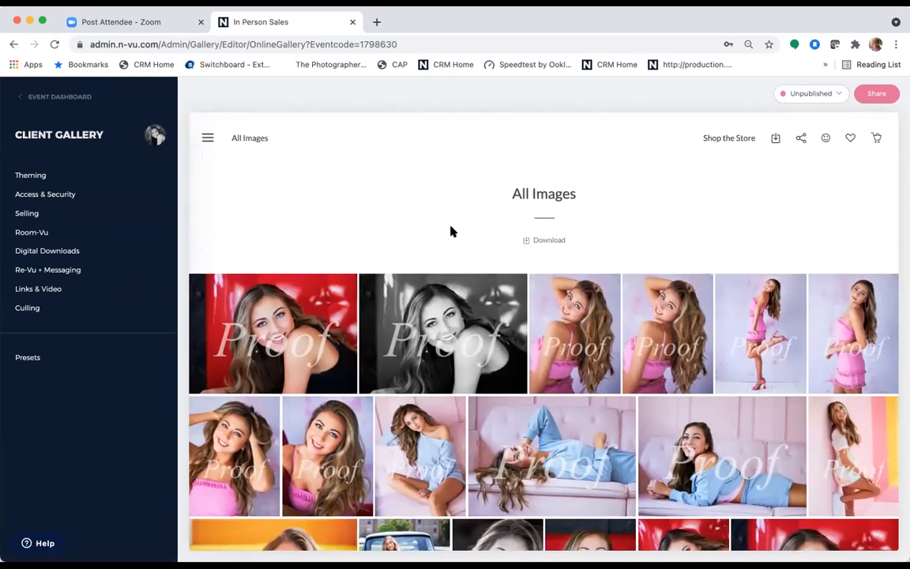
{"action": "scroll", "coordinate": [499, 251], "scroll_direction": "down", "scroll_amount": 1}
{"action": "scroll", "coordinate": [499, 251], "scroll_direction": "up", "scroll_amount": 1}
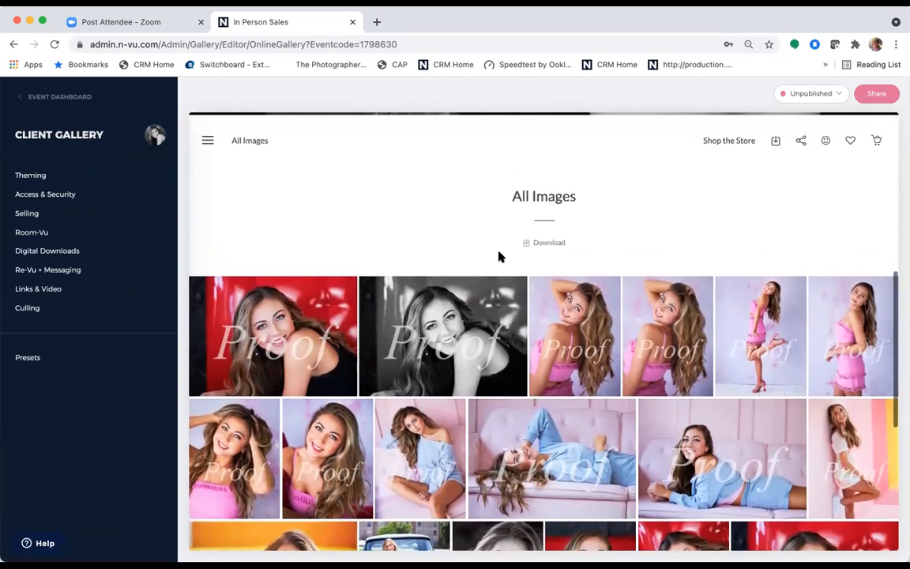
{"action": "scroll", "coordinate": [723, 205], "scroll_direction": "up", "scroll_amount": 3}
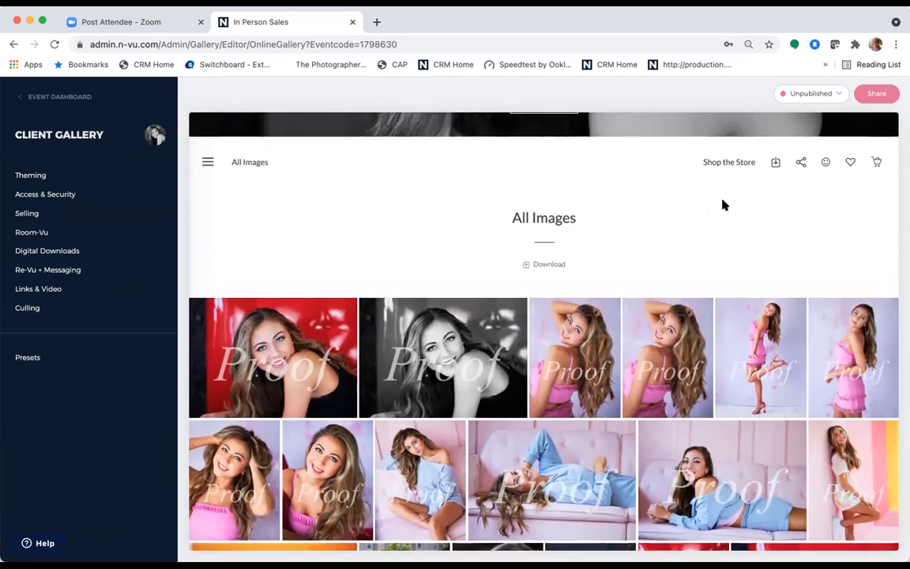
{"action": "scroll", "coordinate": [724, 207], "scroll_direction": "down", "scroll_amount": 3}
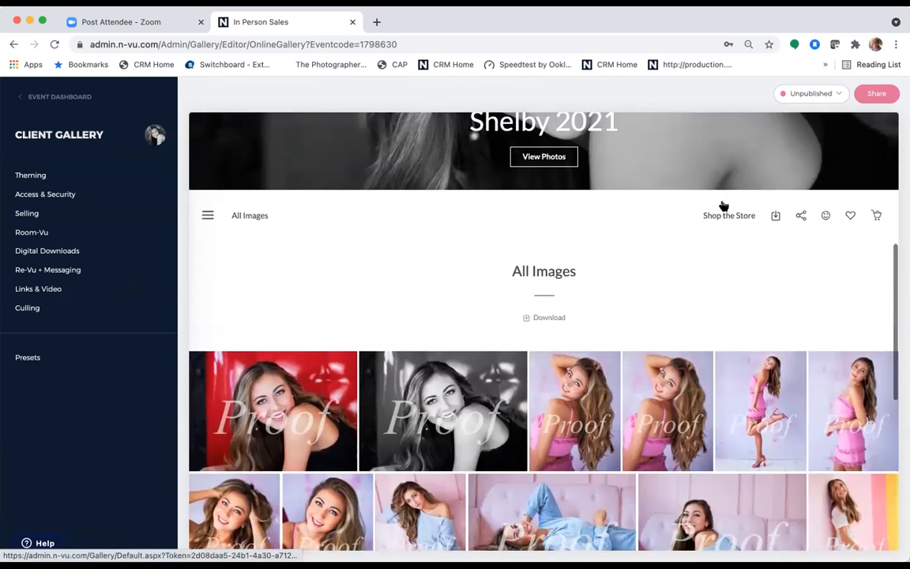
{"action": "scroll", "coordinate": [735, 312], "scroll_direction": "down", "scroll_amount": 3}
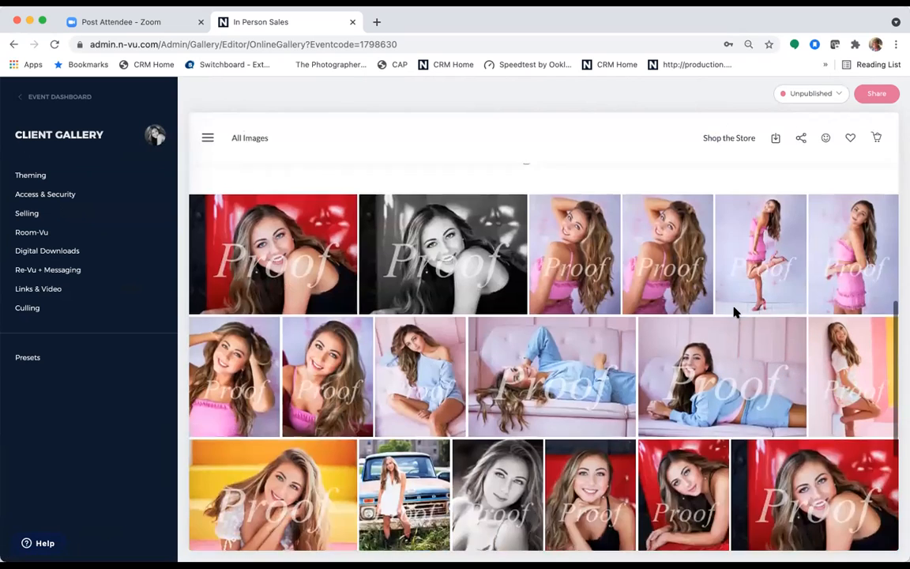
{"action": "scroll", "coordinate": [735, 311], "scroll_direction": "up", "scroll_amount": 2}
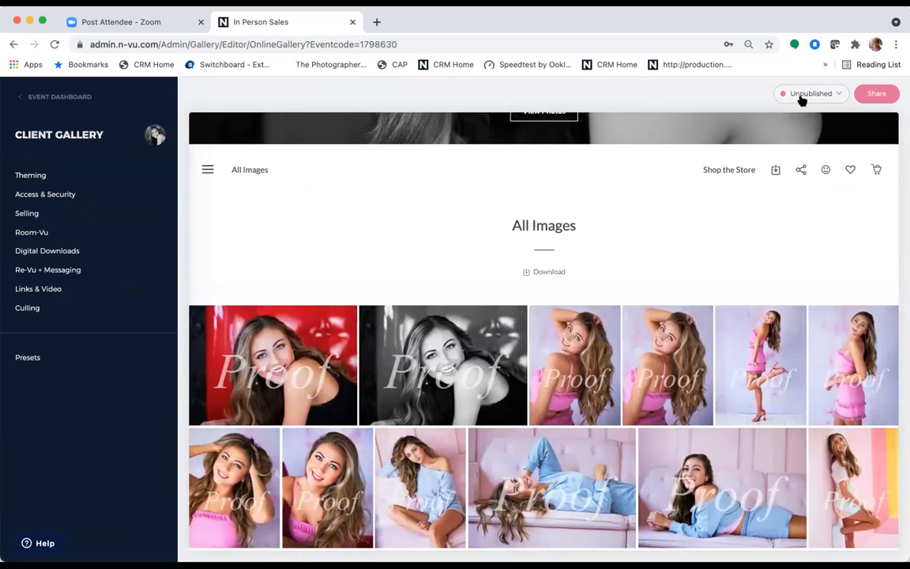
- Change the client gallery status from Unpublished to Published and bring up its sharing options
{"action": "left_click", "coordinate": [836, 96]}
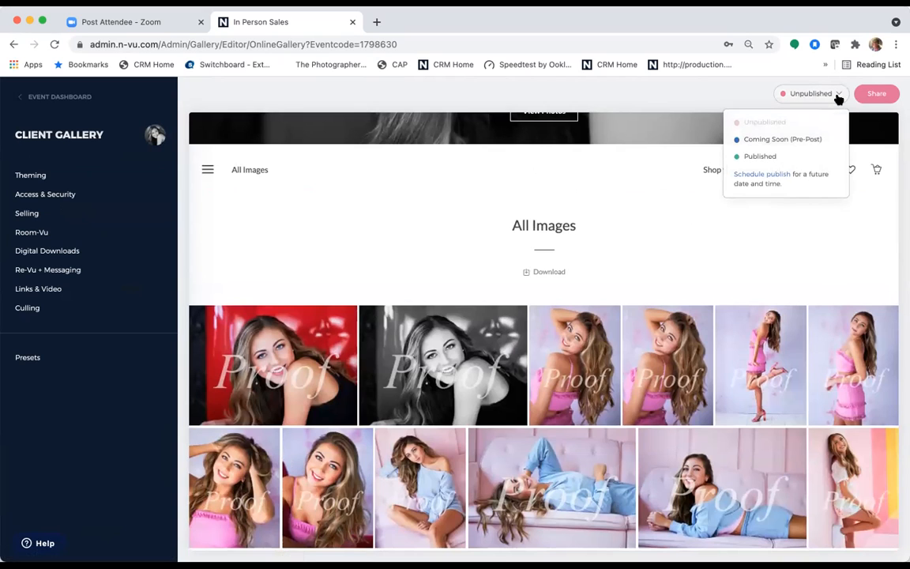
{"action": "left_click", "coordinate": [773, 155]}
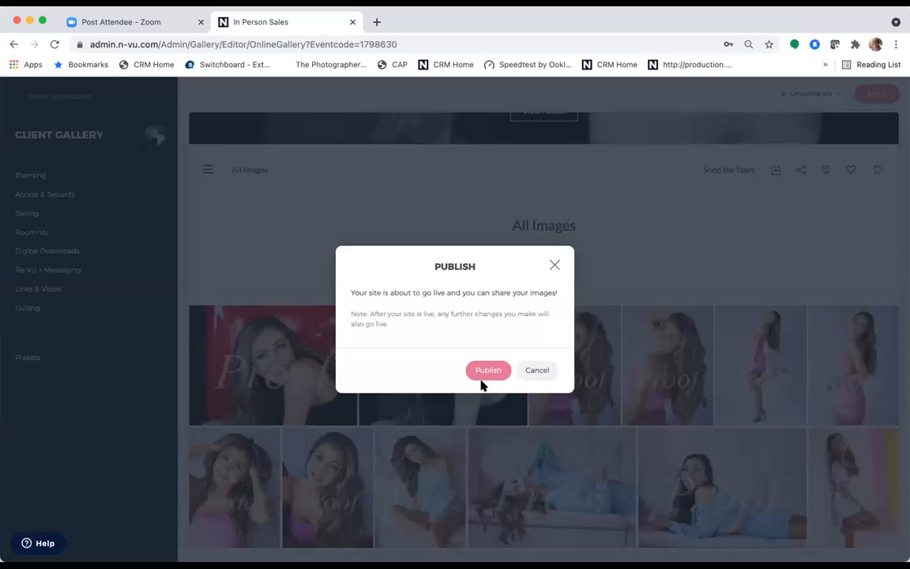
{"action": "left_click", "coordinate": [488, 371]}
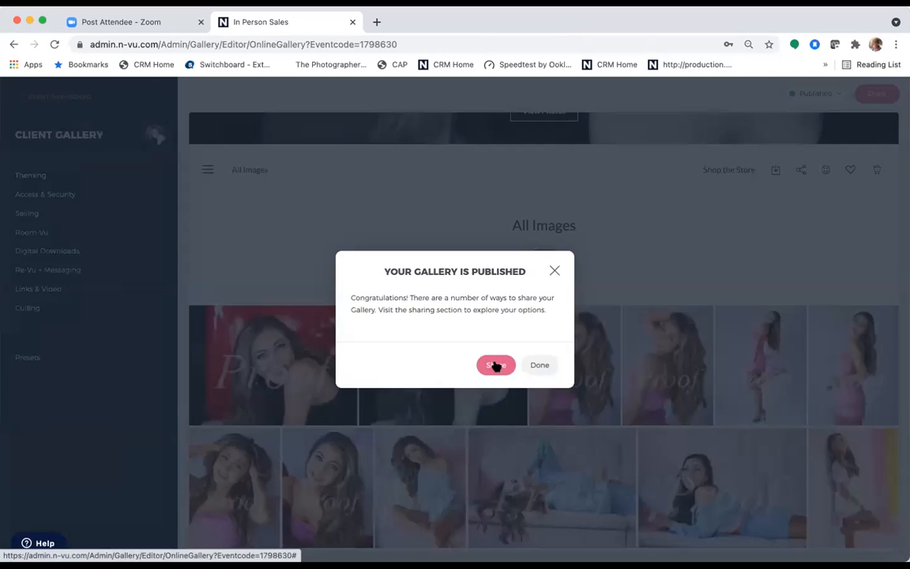
{"action": "left_click", "coordinate": [495, 365]}
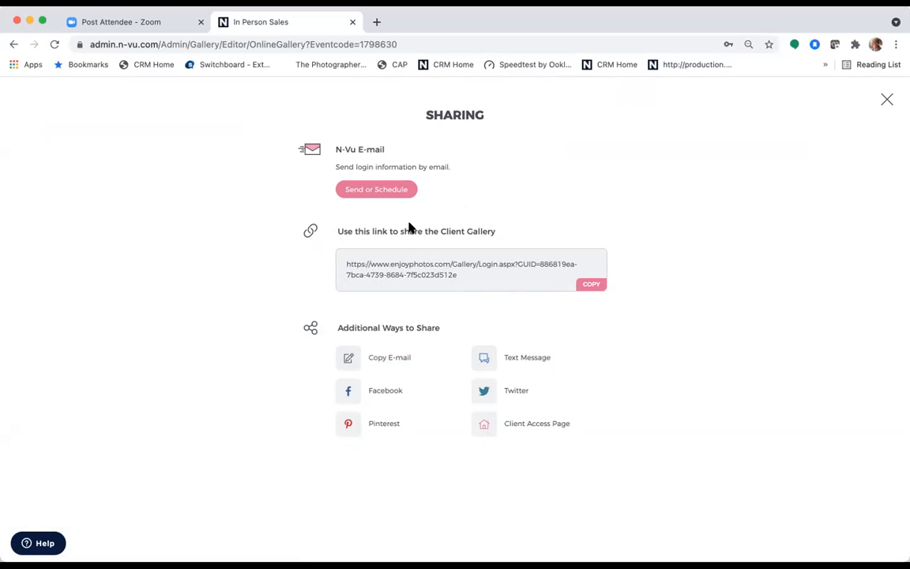
- Open the gallery email invitation page and close the add-email dialog without adding anyone
{"action": "left_click", "coordinate": [369, 194]}
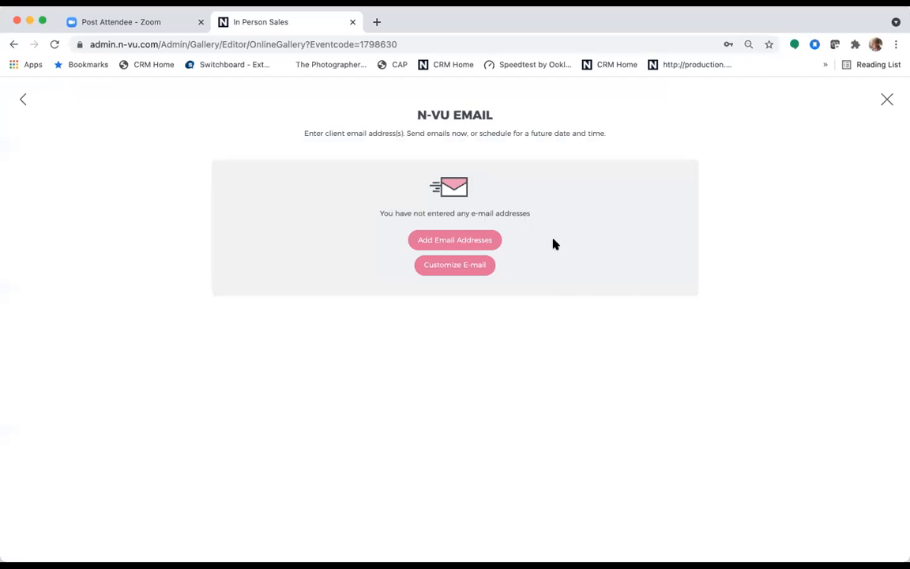
{"action": "left_click", "coordinate": [458, 240]}
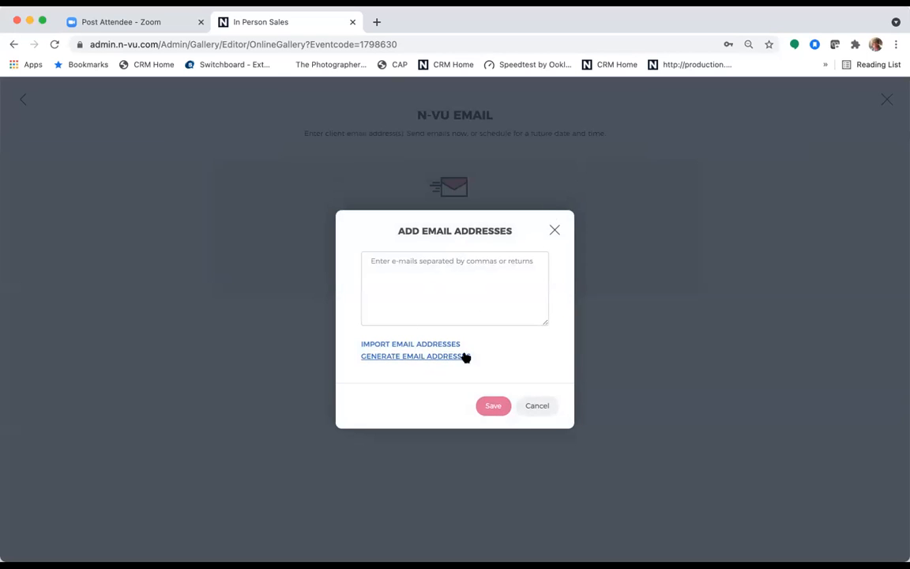
{"action": "left_click", "coordinate": [553, 232]}
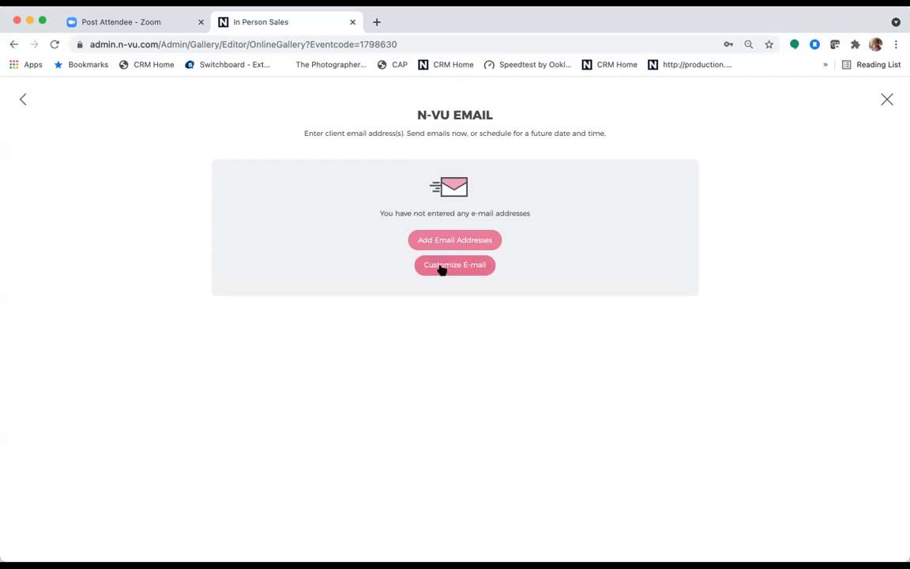
- Switch on Include free digital download PIN in the email customization and save it
{"action": "left_click", "coordinate": [441, 268]}
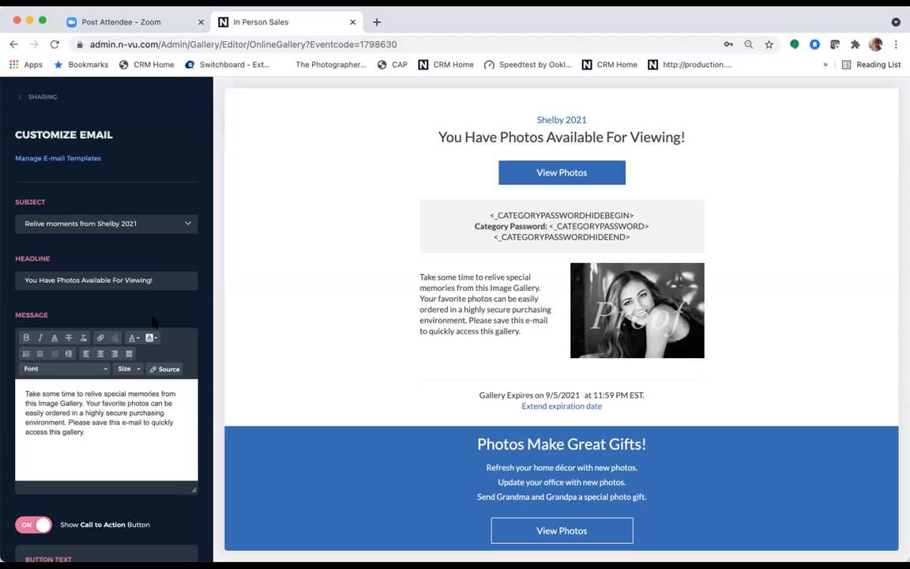
{"action": "scroll", "coordinate": [164, 248], "scroll_direction": "down", "scroll_amount": 8}
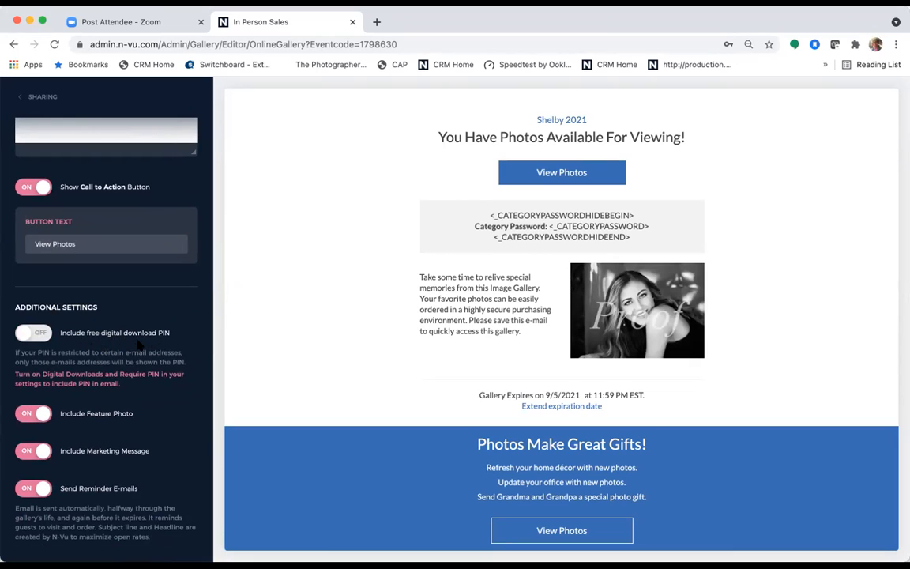
{"action": "left_click", "coordinate": [27, 332]}
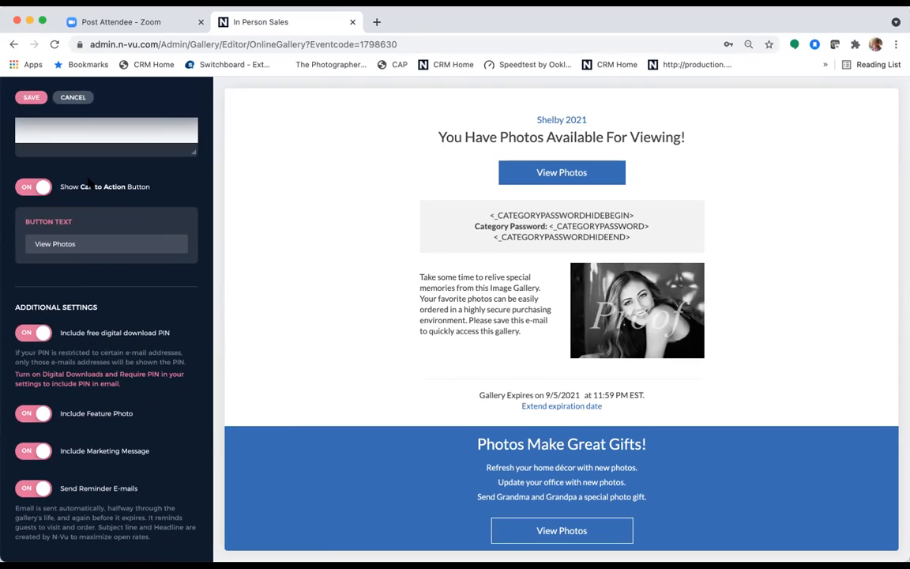
{"action": "scroll", "coordinate": [55, 237], "scroll_direction": "up", "scroll_amount": 5}
{"action": "left_click", "coordinate": [29, 98]}
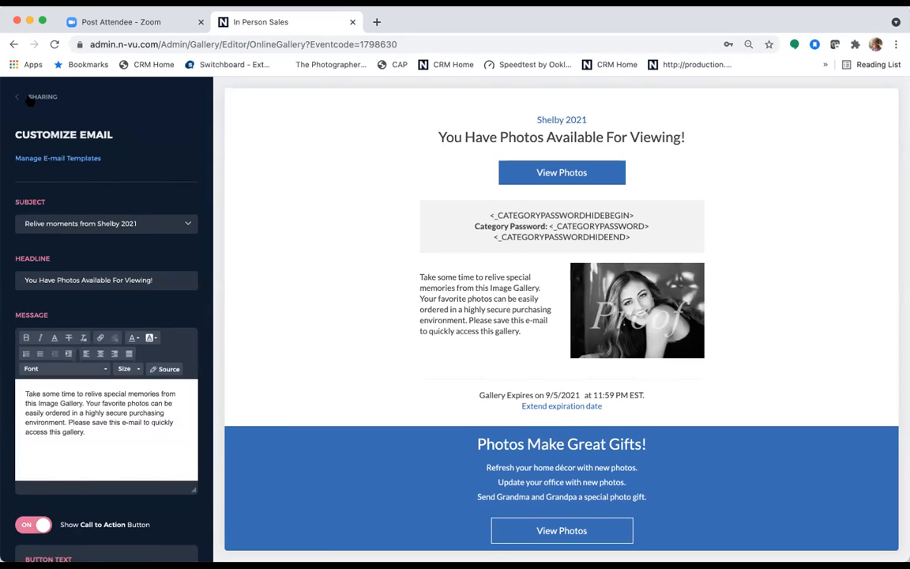
{"action": "left_click", "coordinate": [52, 97]}
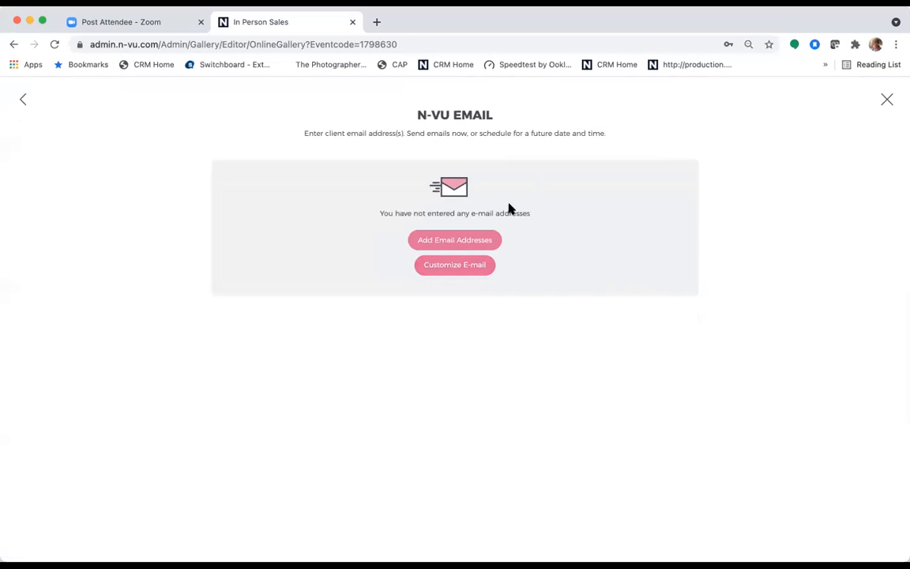
- Add a test client email address and send it the gallery invitation immediately
{"action": "left_click", "coordinate": [460, 244]}
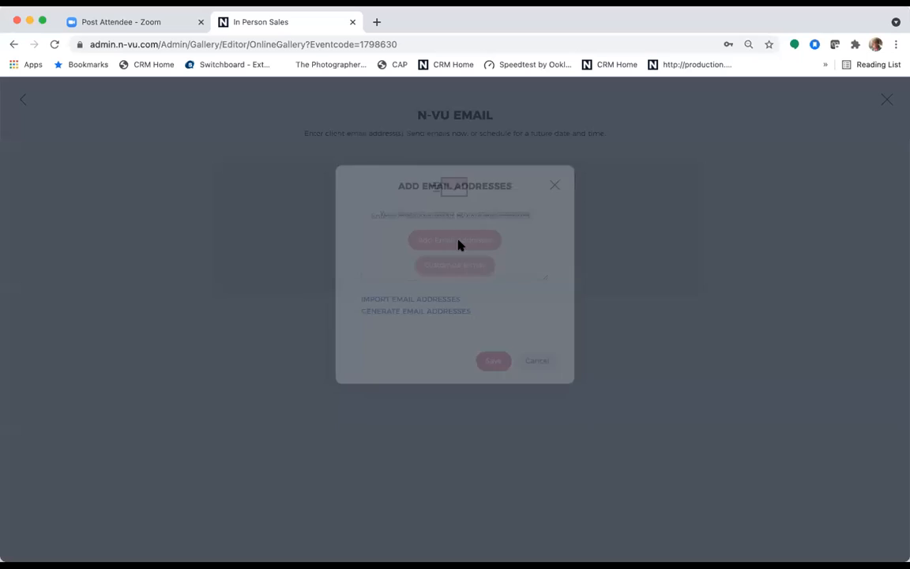
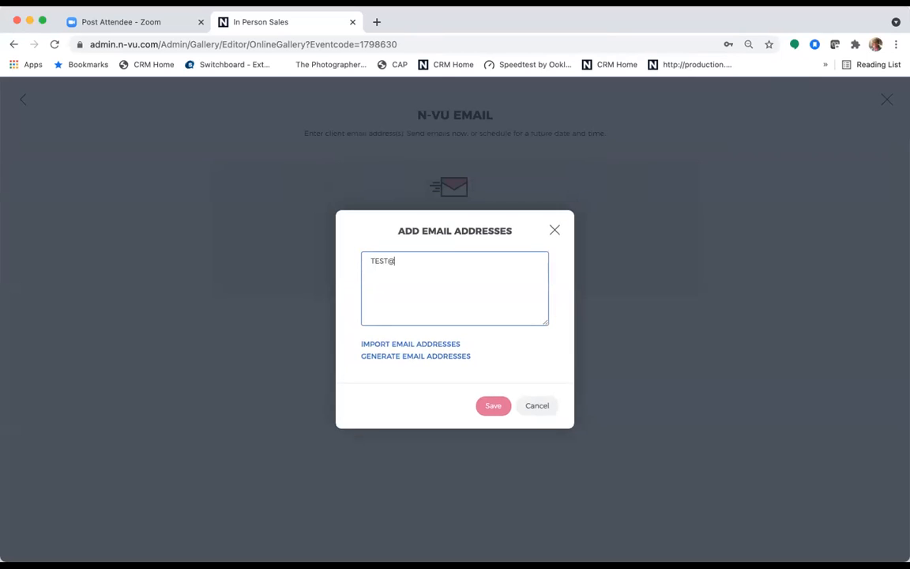
{"action": "left_click", "coordinate": [491, 405]}
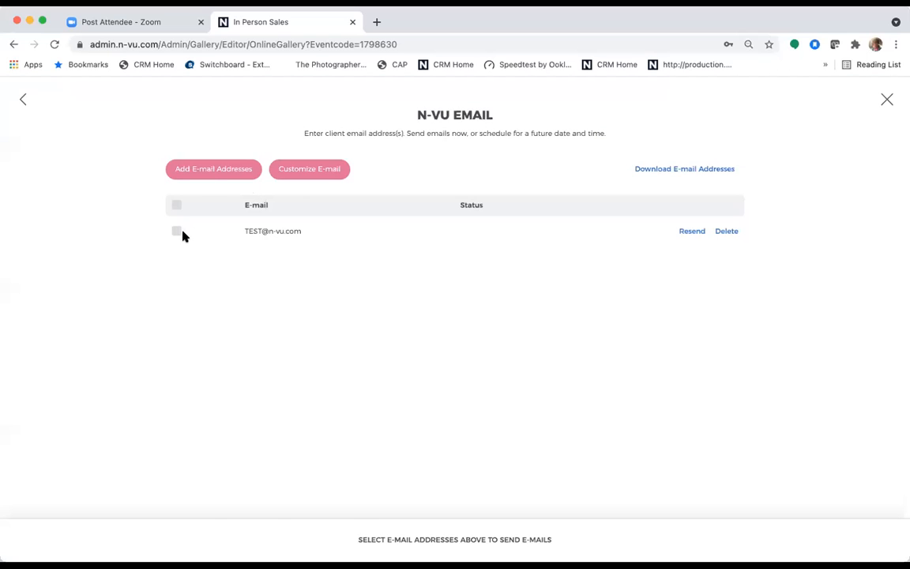
{"action": "left_click", "coordinate": [177, 233]}
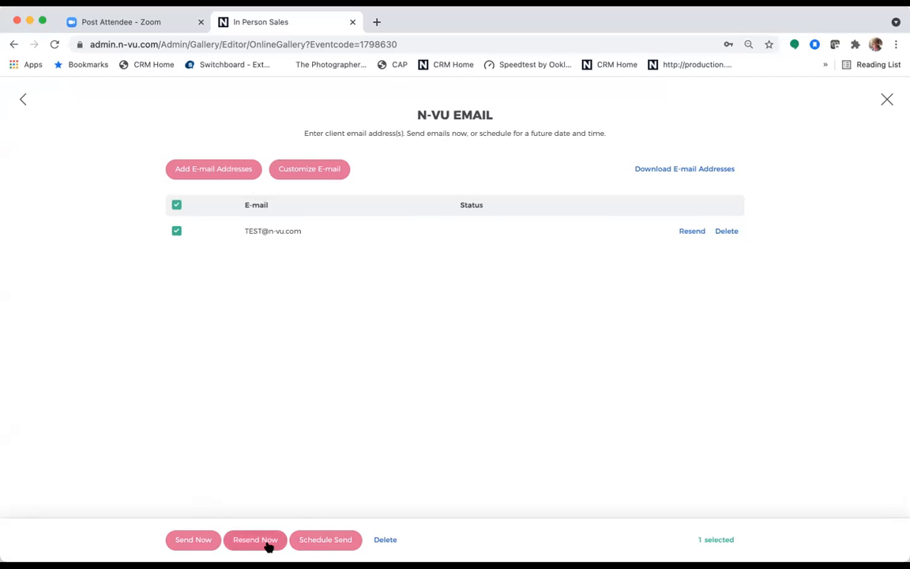
{"action": "left_click", "coordinate": [195, 541]}
{"action": "left_click", "coordinate": [494, 399]}
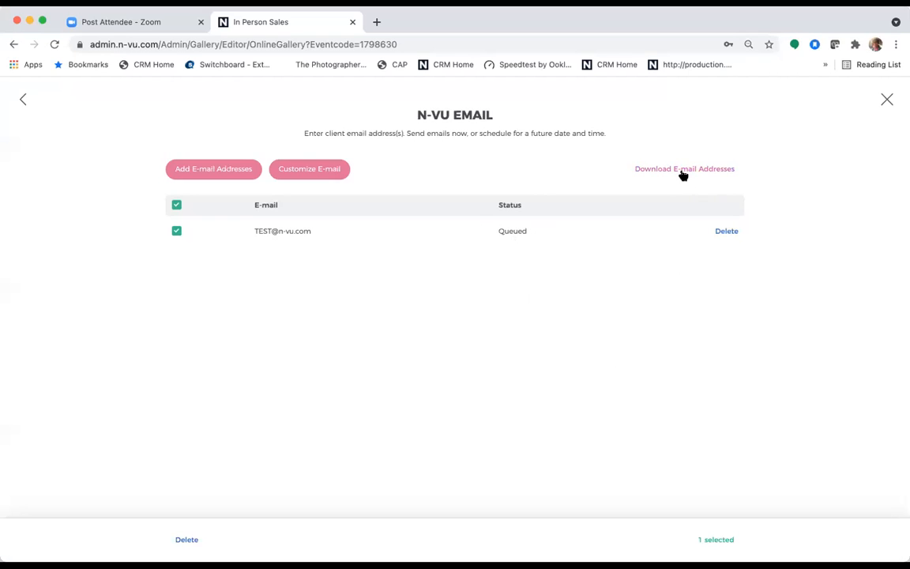
- Back on Sharing, copy the client gallery link and start a blank browser tab
{"action": "left_click", "coordinate": [23, 98]}
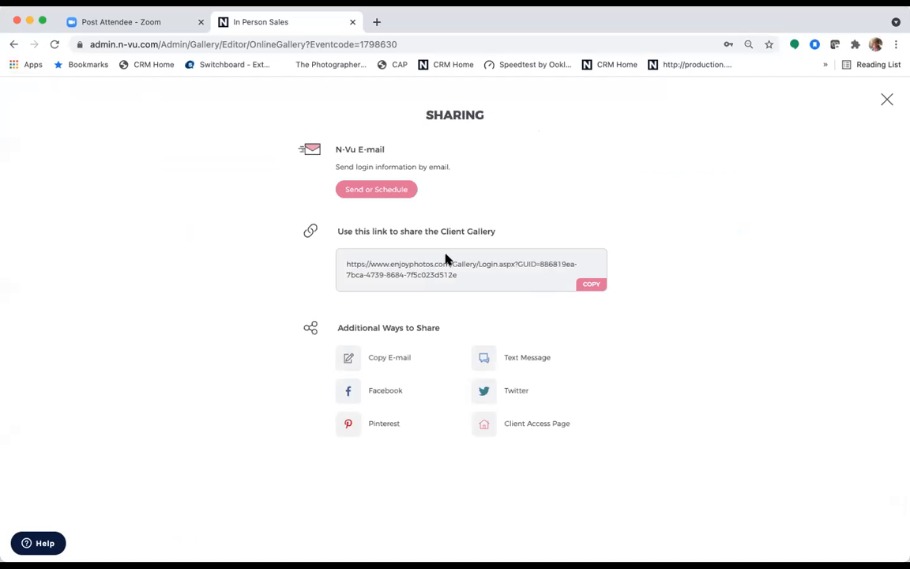
{"action": "left_click", "coordinate": [589, 287]}
{"action": "left_click", "coordinate": [377, 49]}
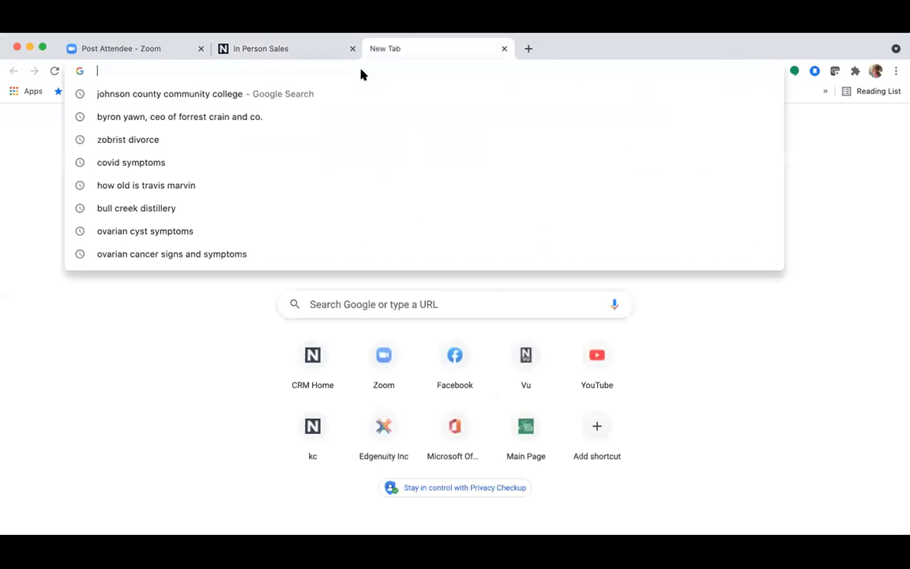
- Load the pasted share link and log into the Shelby 2021 gallery with a saved client email
{"action": "key", "text": "super+v"}
{"action": "key", "text": "Return"}
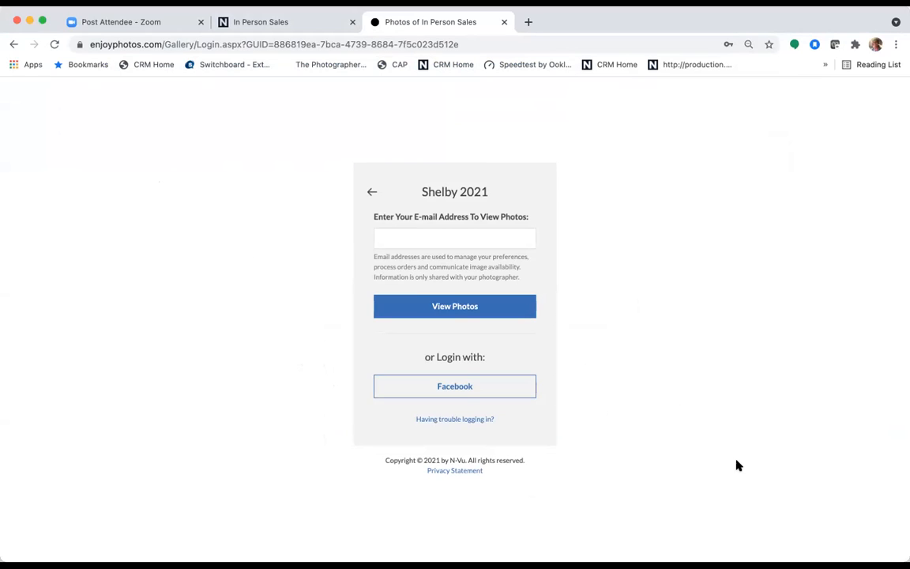
{"action": "left_click", "coordinate": [429, 237]}
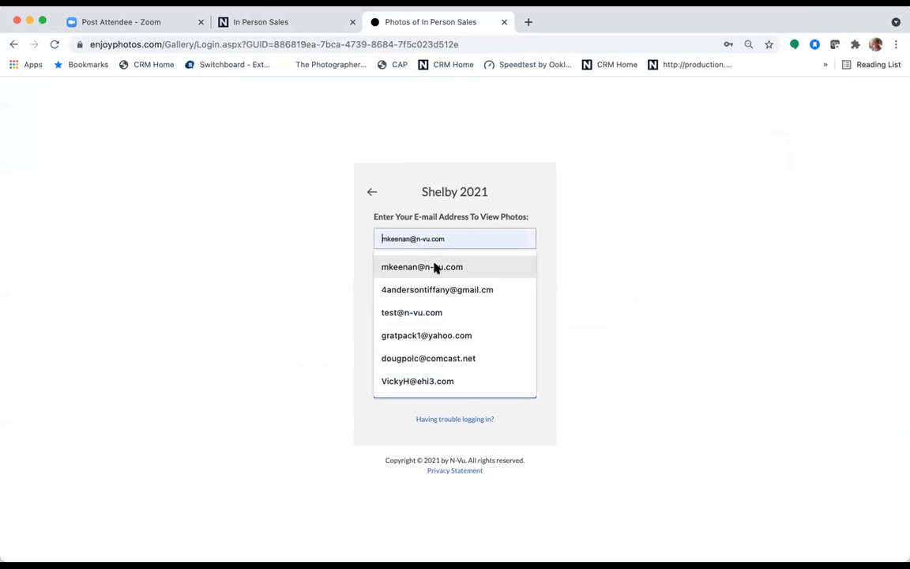
{"action": "left_click", "coordinate": [434, 268]}
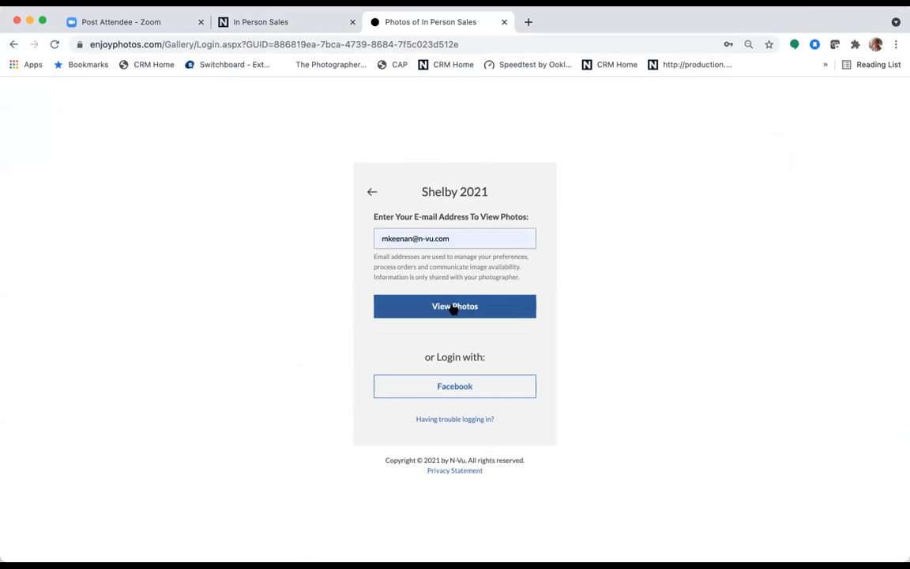
{"action": "left_click", "coordinate": [451, 308]}
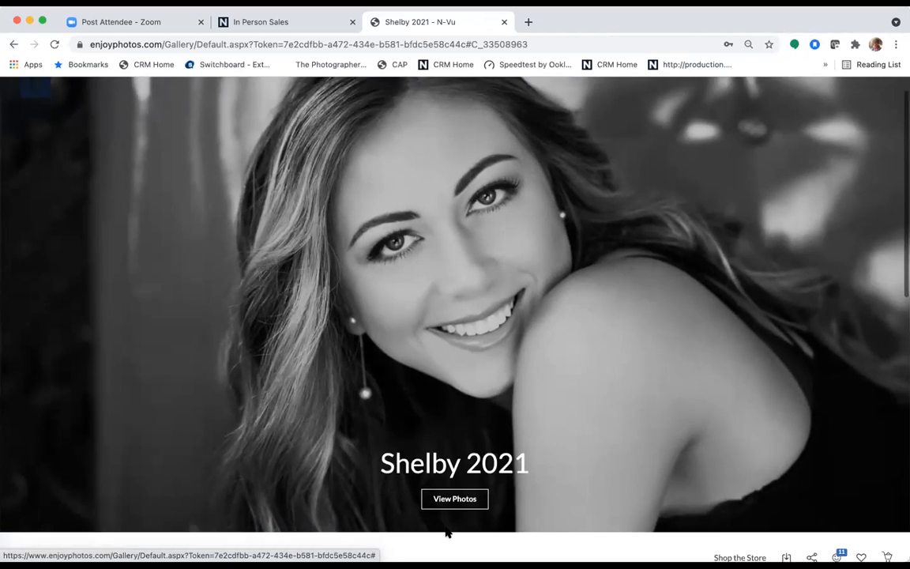
- Dismiss the photographer's message and put one photo into the Album favorites folder
{"action": "left_click", "coordinate": [455, 498]}
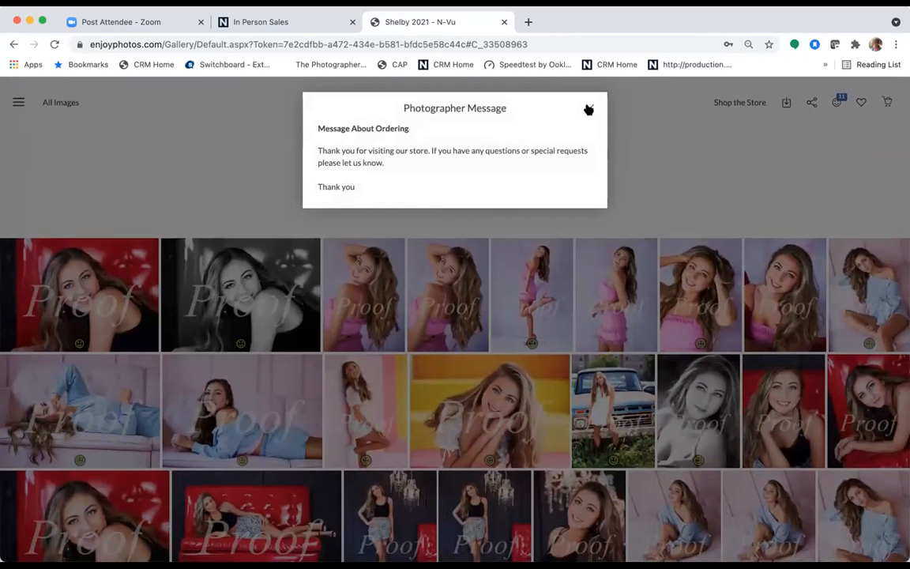
{"action": "left_click", "coordinate": [589, 110]}
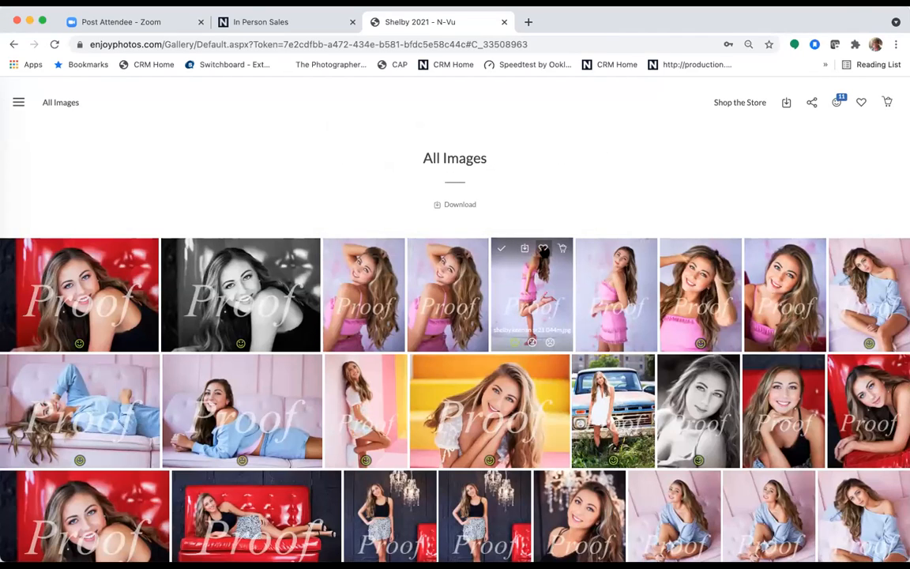
{"action": "left_click", "coordinate": [627, 249]}
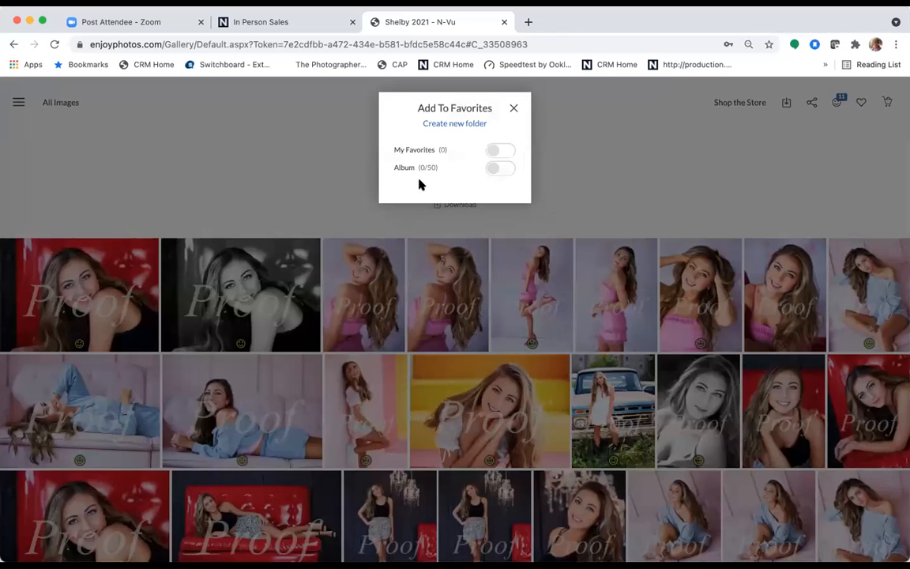
{"action": "left_click", "coordinate": [495, 170]}
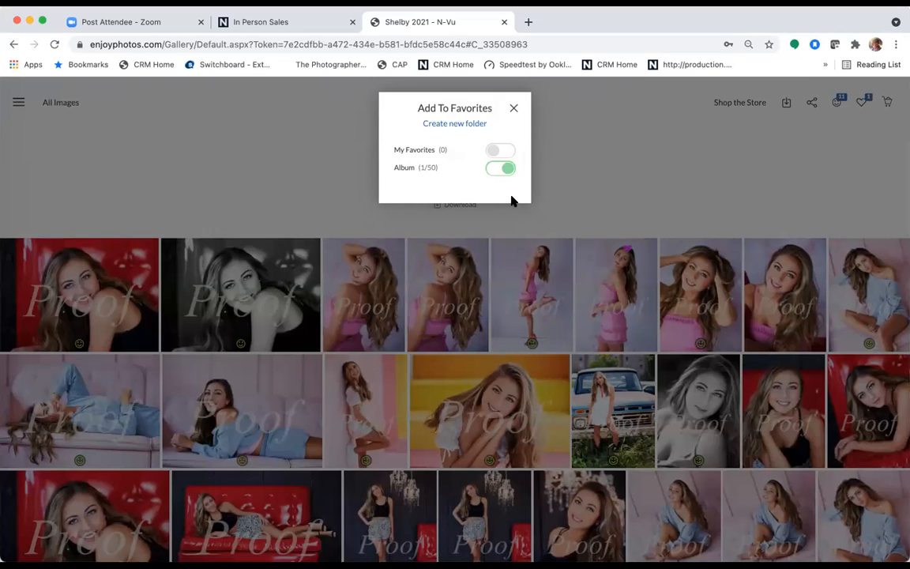
{"action": "left_click", "coordinate": [513, 109]}
- Add four more selected photos to Album favorites, then open a pink-top photo full size
{"action": "left_click", "coordinate": [499, 249]}
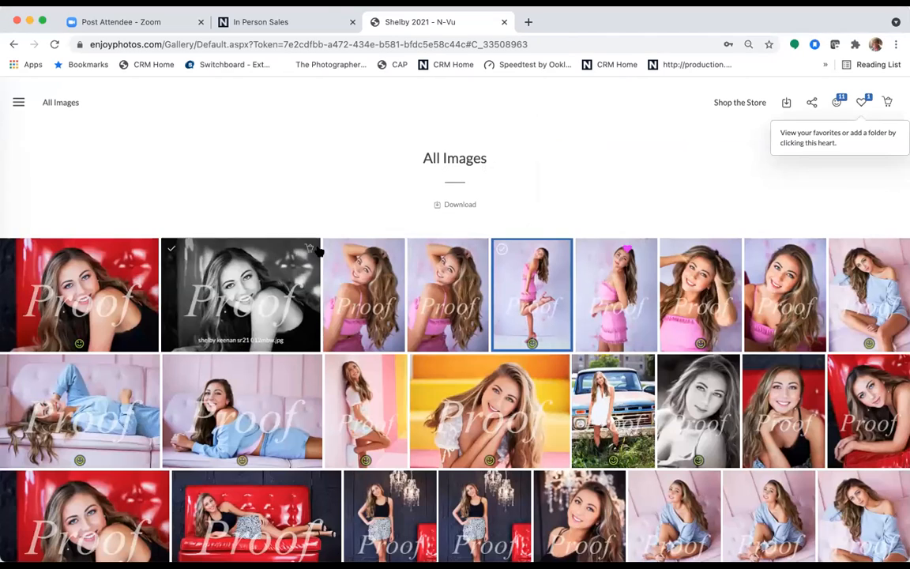
{"action": "left_click", "coordinate": [334, 248]}
{"action": "left_click", "coordinate": [171, 249]}
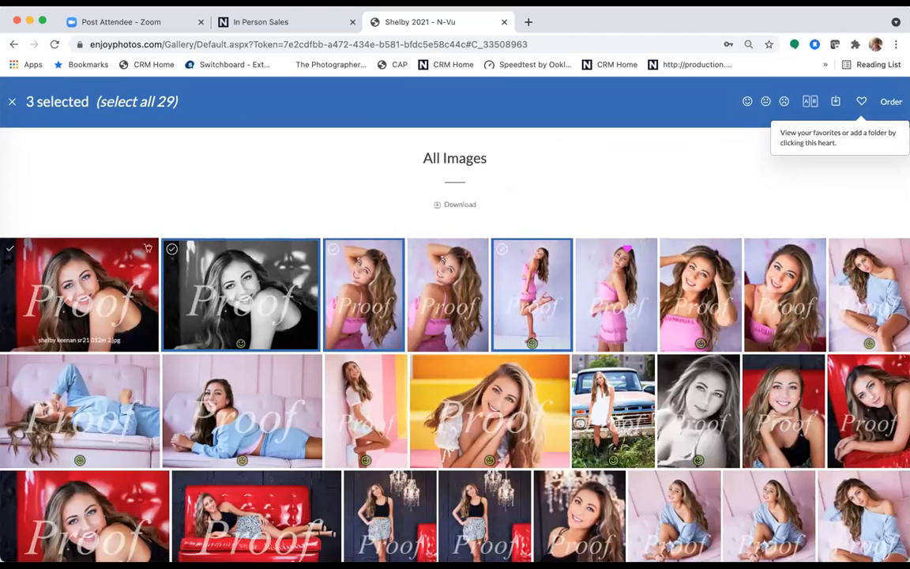
{"action": "left_click", "coordinate": [11, 248]}
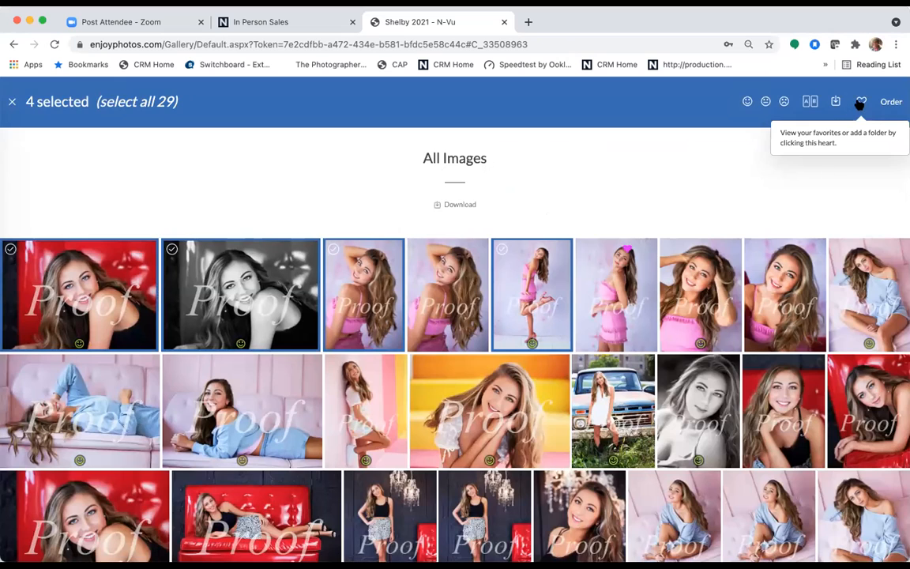
{"action": "left_click", "coordinate": [862, 101]}
{"action": "left_click", "coordinate": [496, 169]}
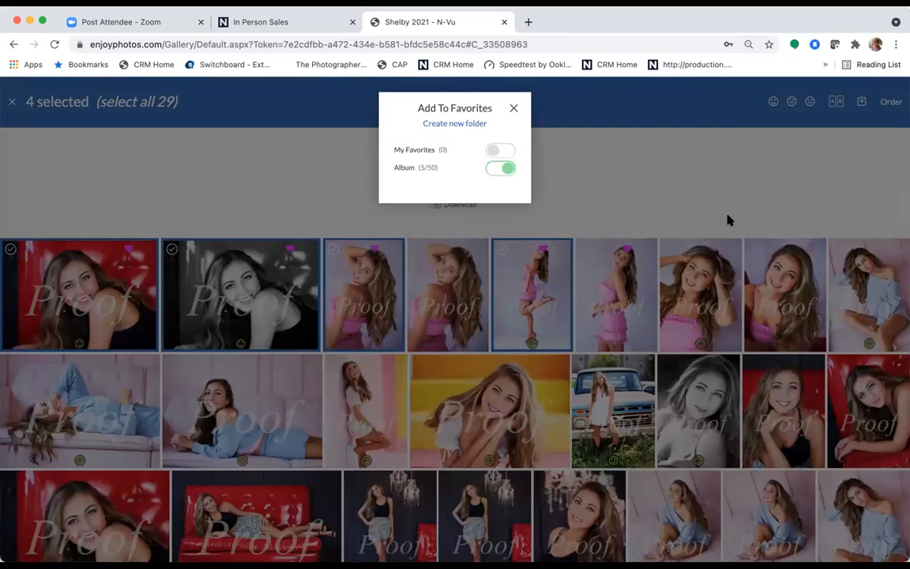
{"action": "left_click", "coordinate": [513, 108]}
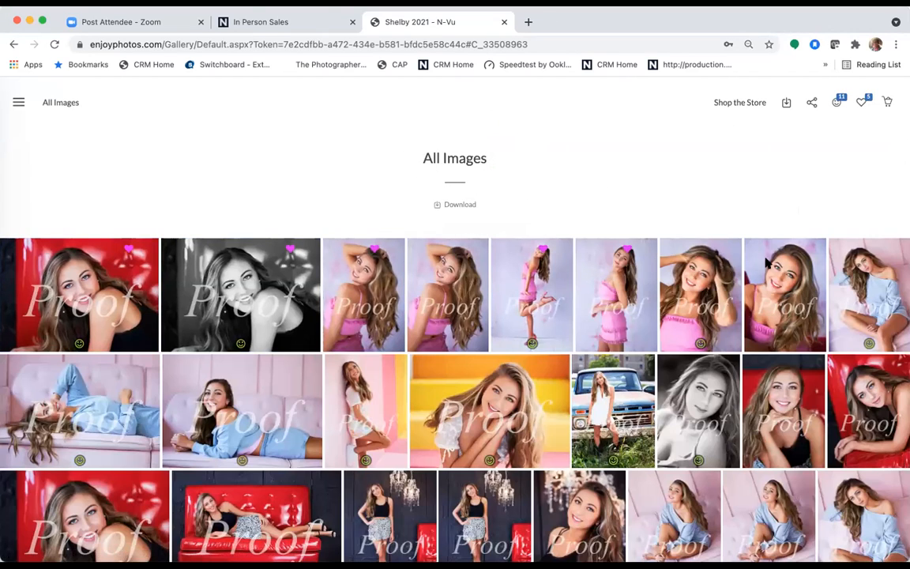
{"action": "left_click", "coordinate": [702, 278]}
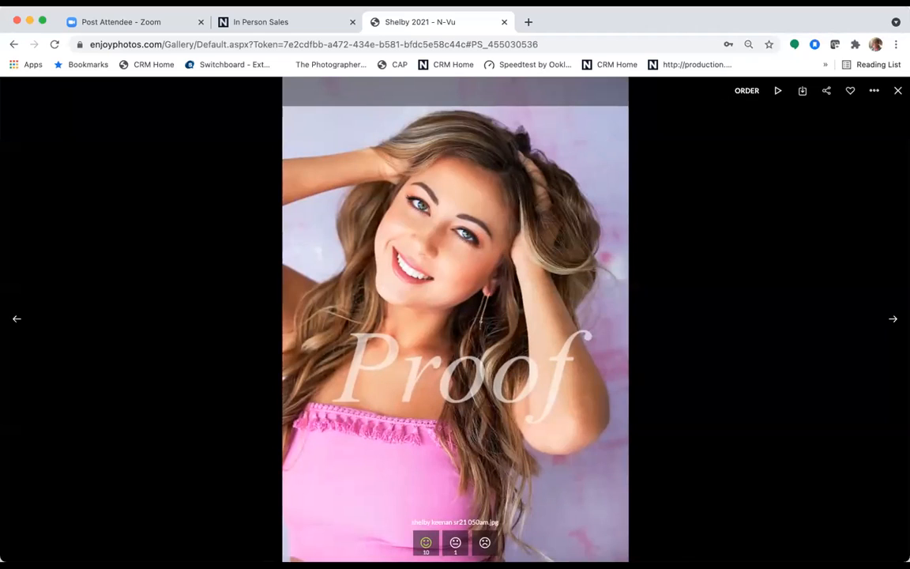
- Choose the 20x20 Wall Collection and fill its middle frame with the cropped 057am photo
{"action": "left_click", "coordinate": [749, 91]}
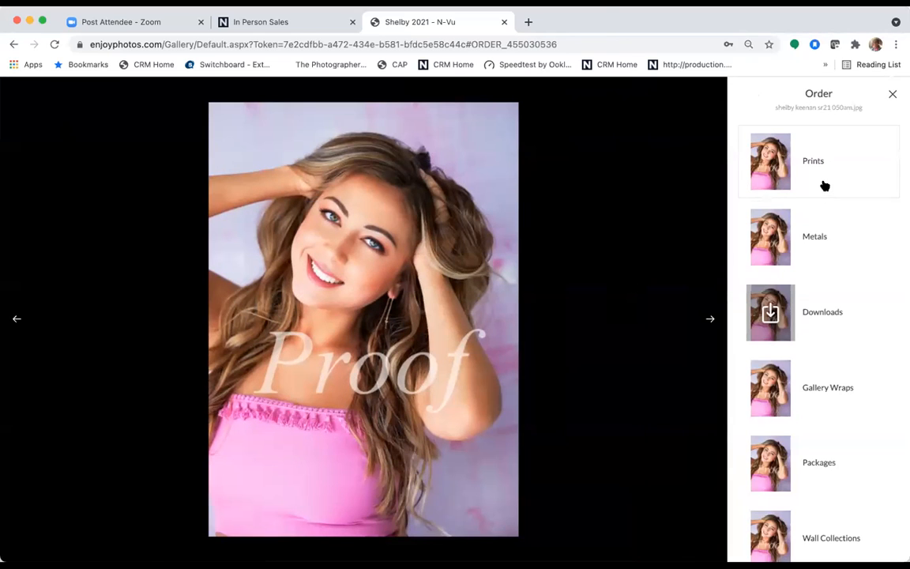
{"action": "left_click", "coordinate": [839, 535]}
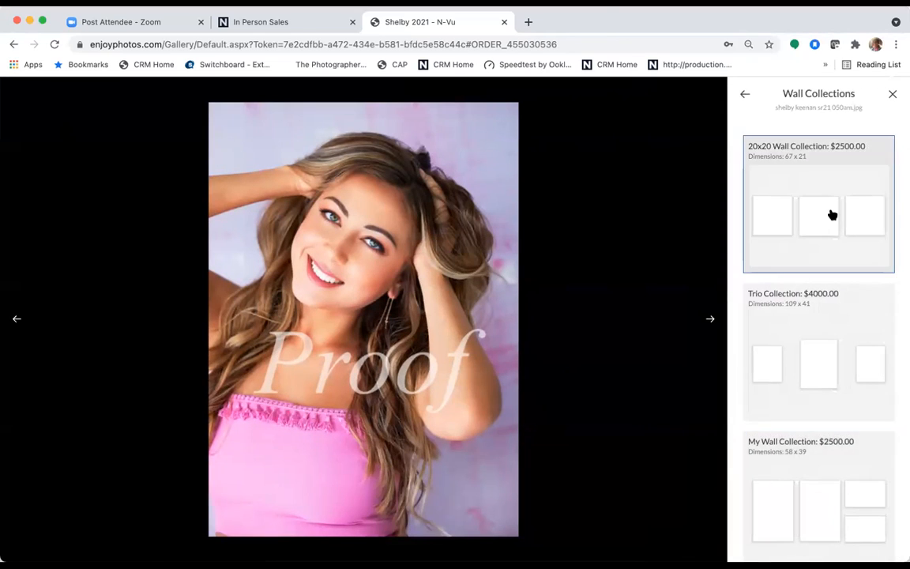
{"action": "left_click", "coordinate": [834, 211]}
{"action": "left_click", "coordinate": [356, 333]}
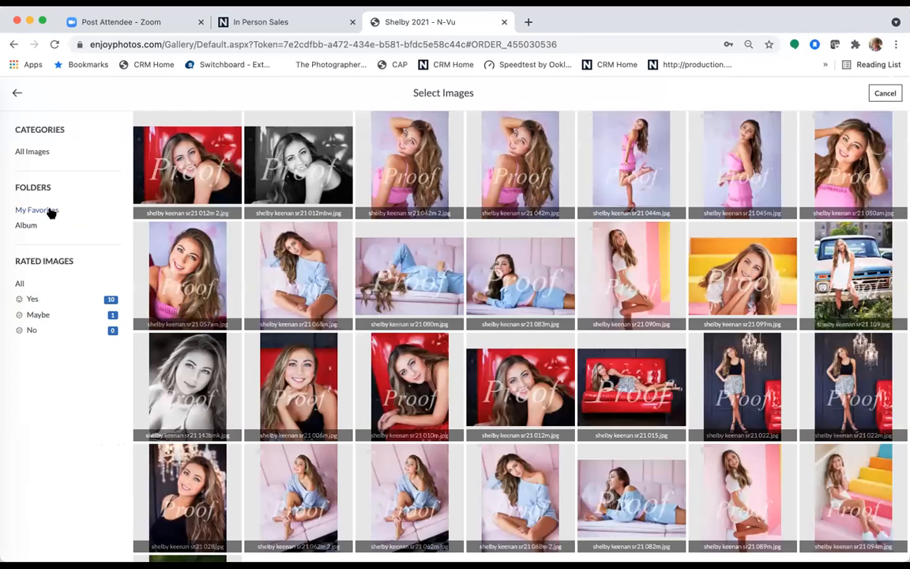
{"action": "left_click", "coordinate": [49, 210]}
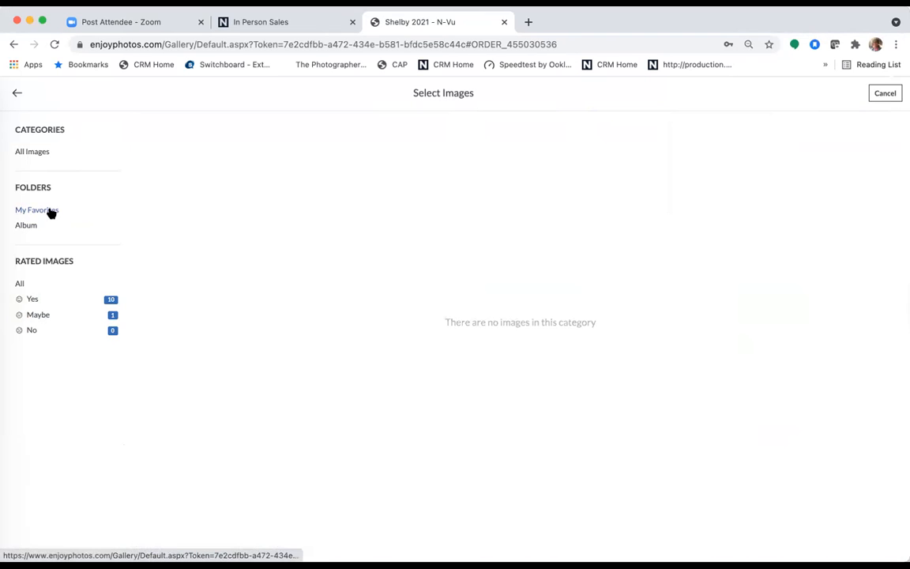
{"action": "left_click", "coordinate": [45, 151]}
{"action": "left_click", "coordinate": [195, 271]}
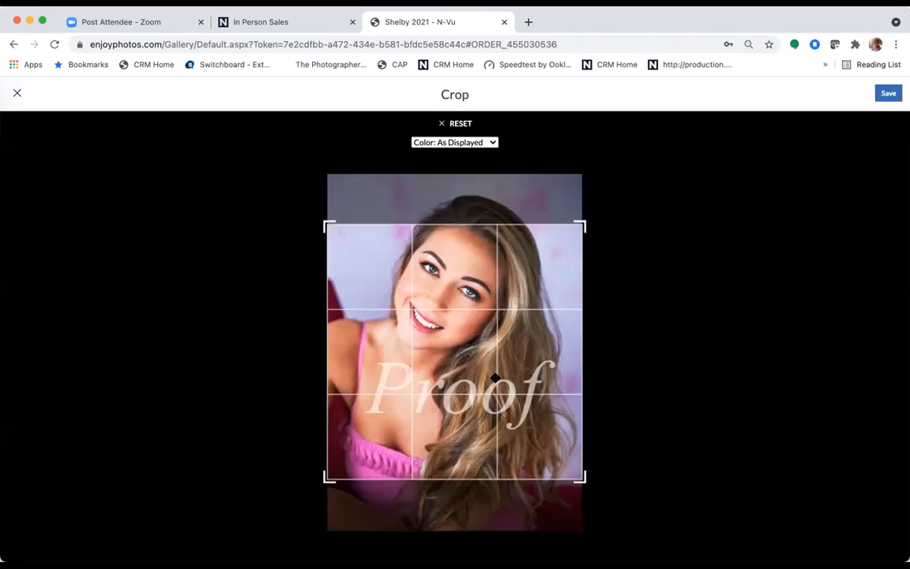
{"action": "left_click_drag", "start_coordinate": [563, 360], "coordinate": [494, 309]}
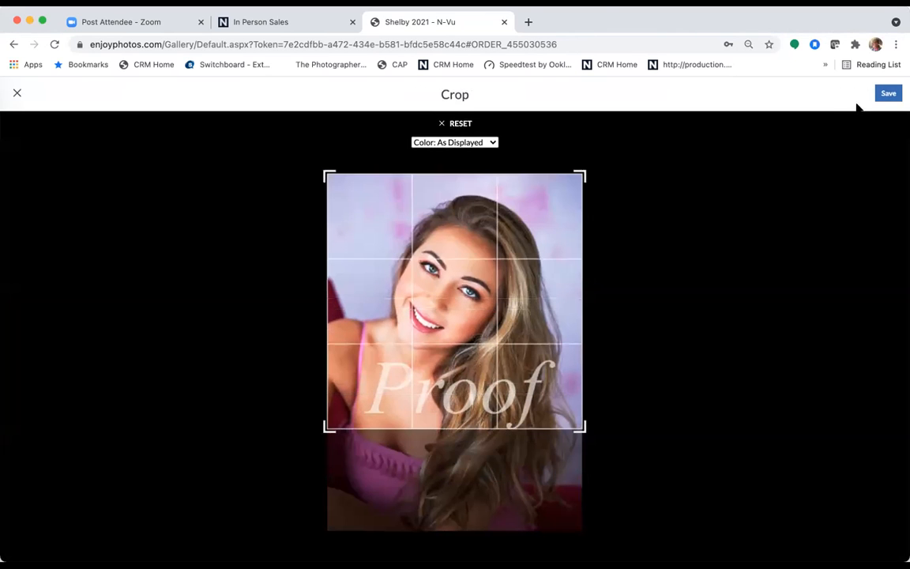
{"action": "left_click", "coordinate": [888, 93]}
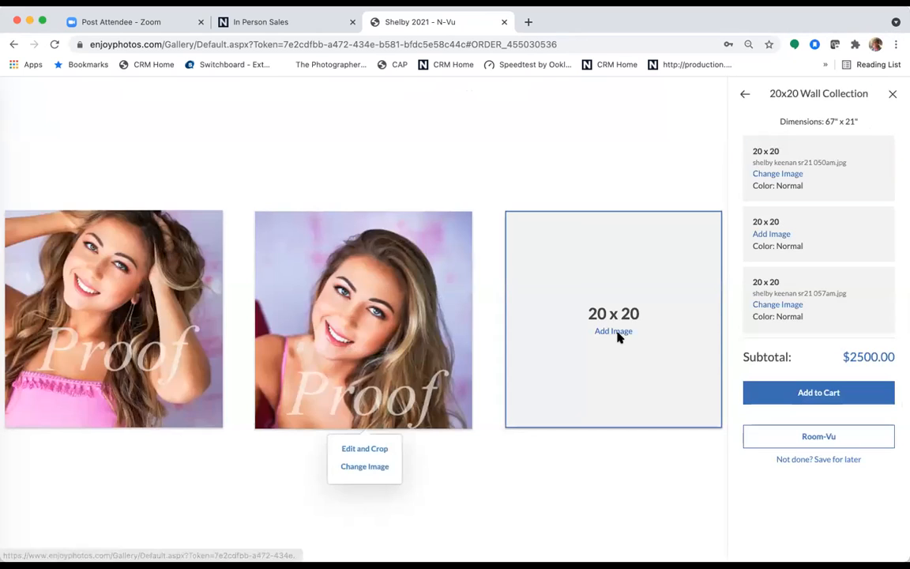
- Fill the third frame with the 050am close-up and preview the set in Room-Vu
{"action": "left_click", "coordinate": [616, 333]}
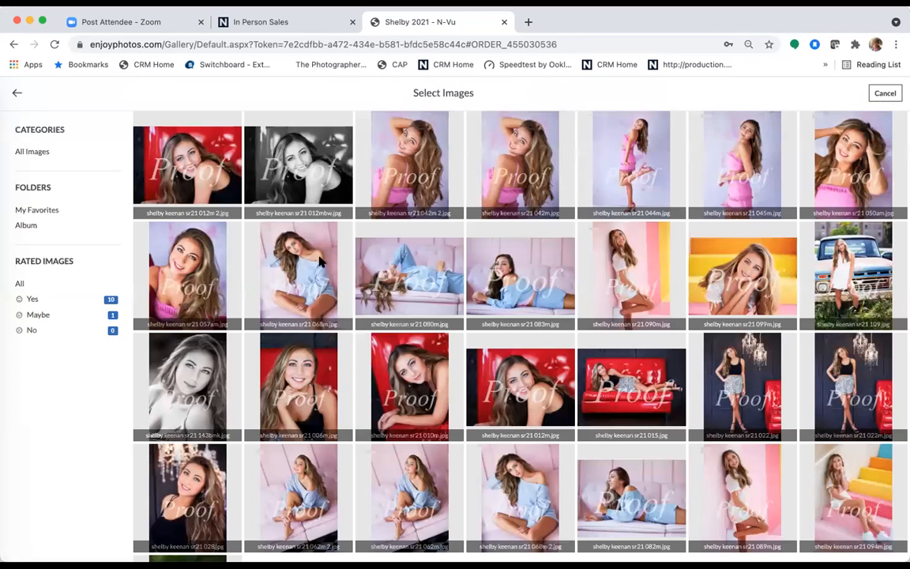
{"action": "left_click", "coordinate": [853, 162]}
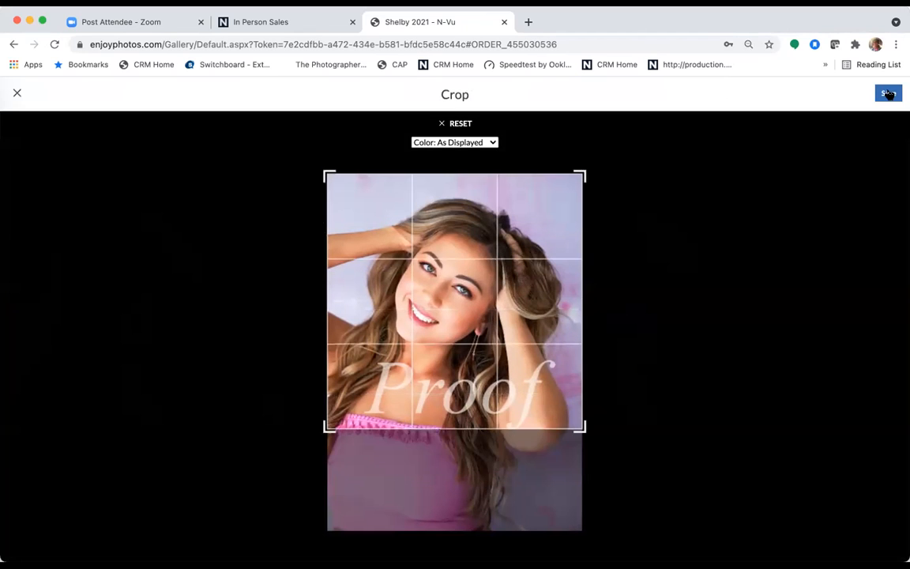
{"action": "left_click", "coordinate": [888, 92]}
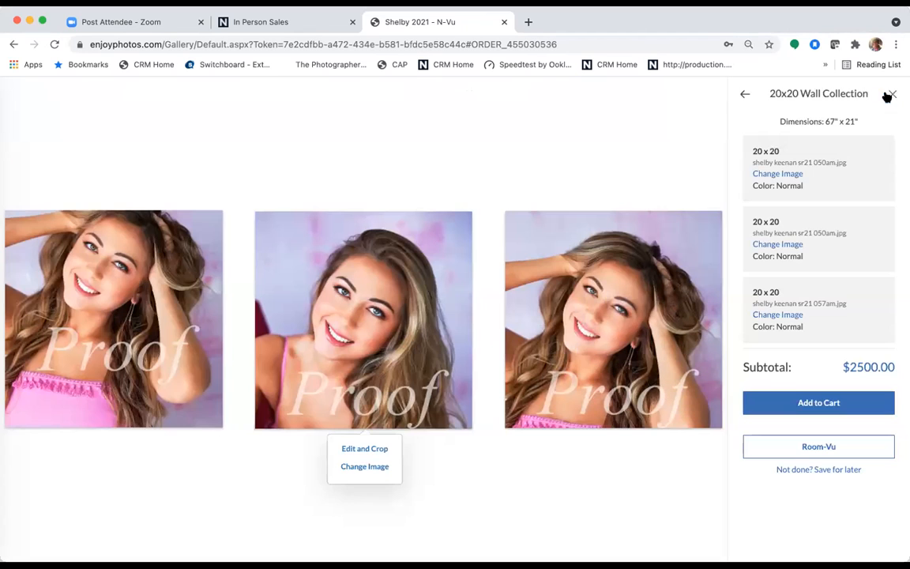
{"action": "left_click", "coordinate": [818, 447]}
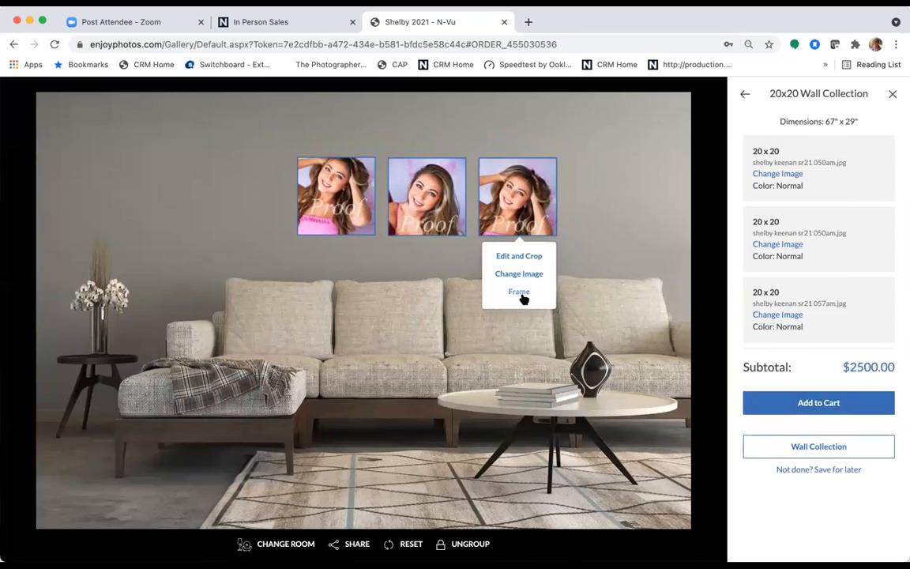
- Put black frames on all three wall photos, then close the preview and discard the collection
{"action": "left_click", "coordinate": [522, 291]}
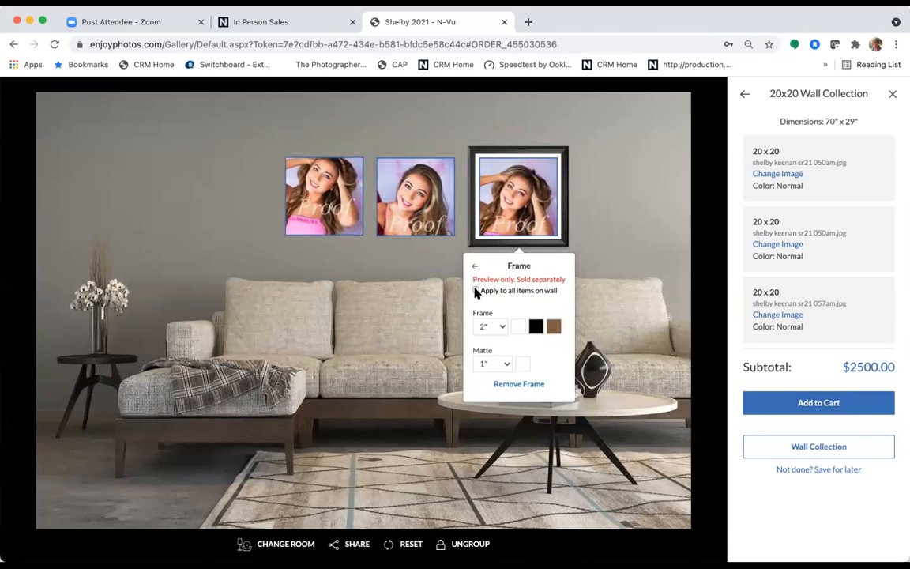
{"action": "left_click", "coordinate": [476, 291]}
{"action": "left_click", "coordinate": [607, 264]}
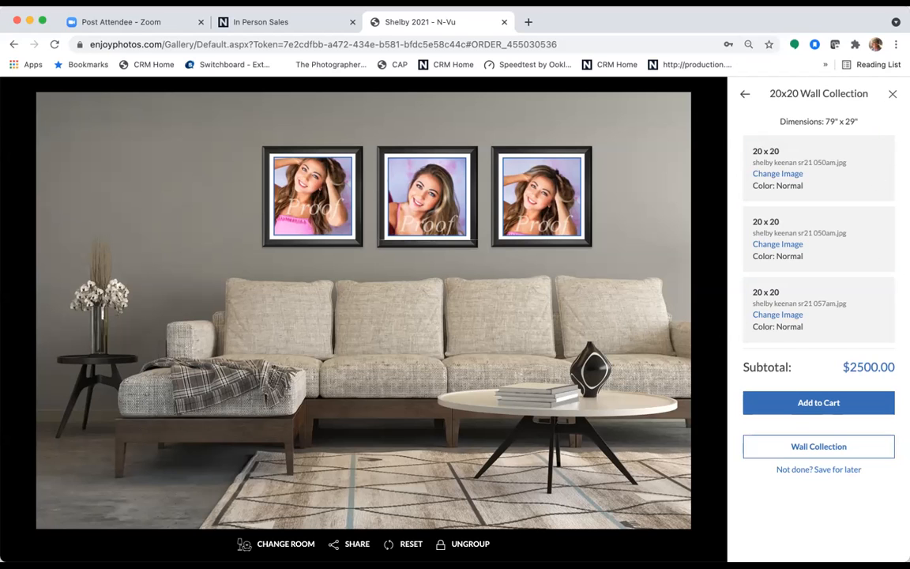
{"action": "left_click", "coordinate": [893, 94]}
{"action": "left_click", "coordinate": [452, 163]}
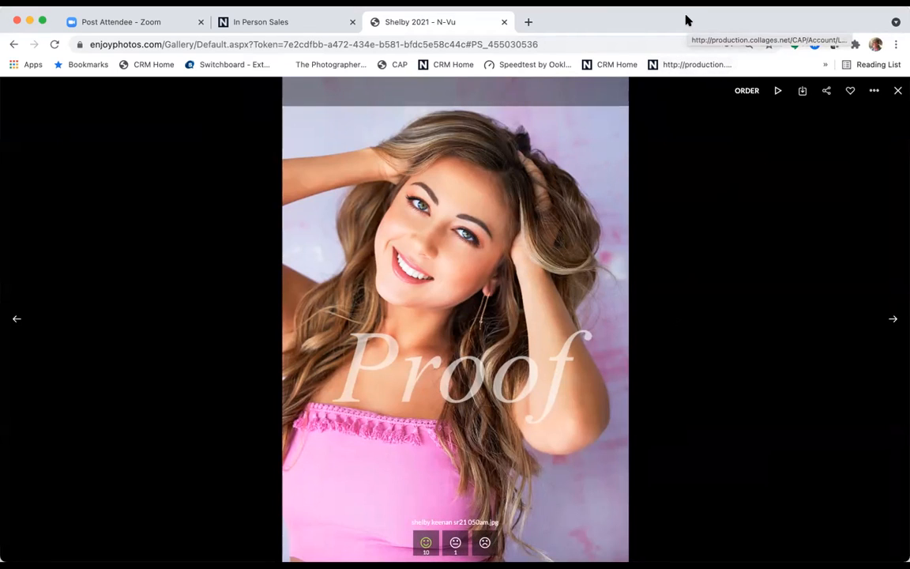
- Close the photo viewer, switch back to the In Person Sales tab and maximise the window
{"action": "left_click", "coordinate": [898, 90]}
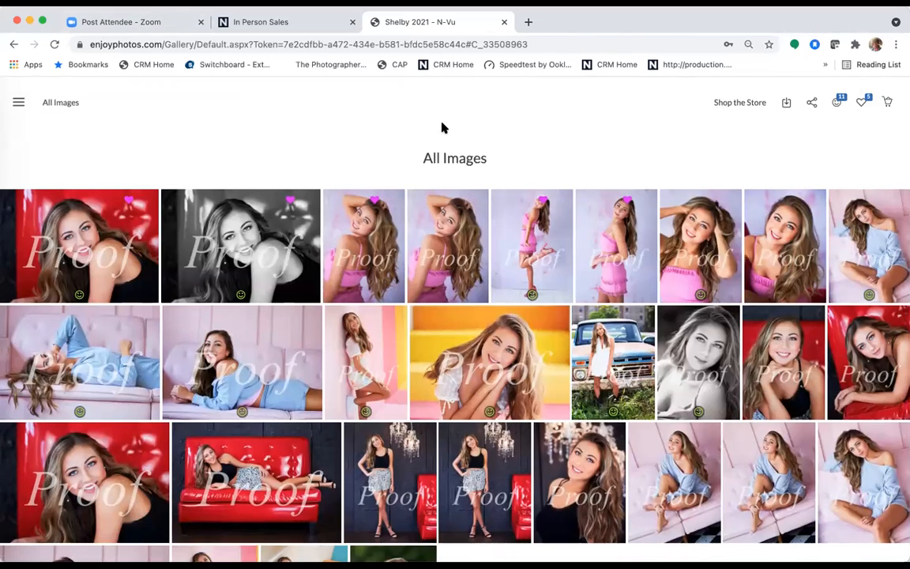
{"action": "scroll", "coordinate": [441, 126], "scroll_direction": "up", "scroll_amount": 1}
{"action": "scroll", "coordinate": [277, 148], "scroll_direction": "up", "scroll_amount": 8}
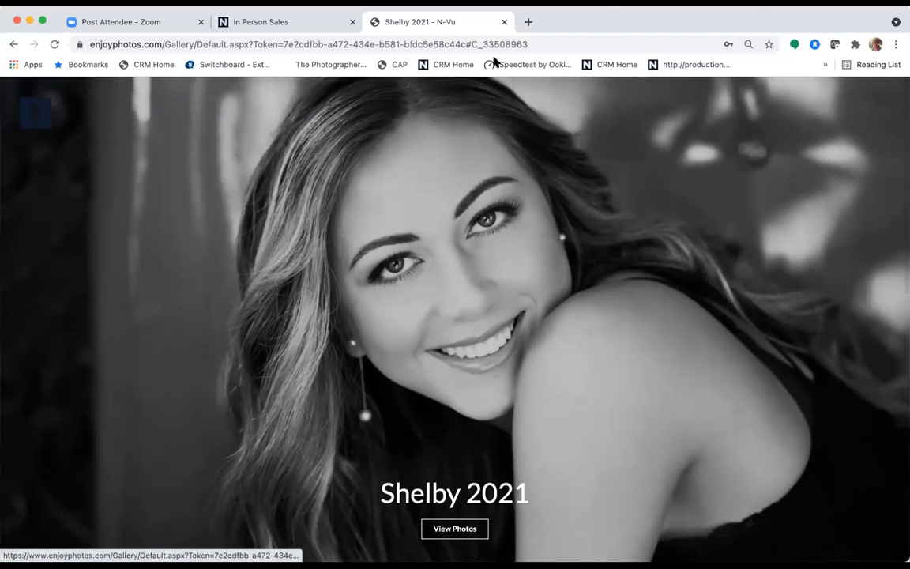
{"action": "left_click_drag", "start_coordinate": [655, 15], "coordinate": [655, 55]}
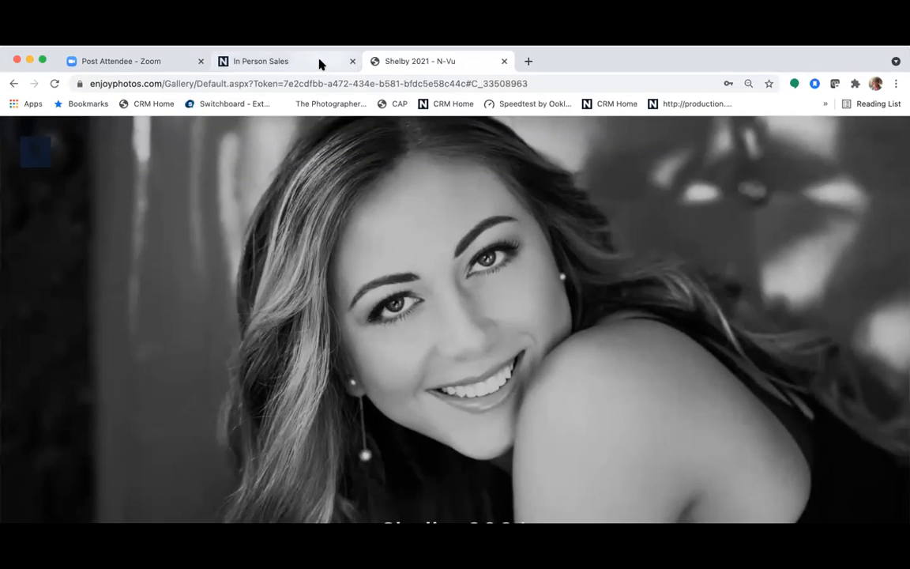
{"action": "left_click", "coordinate": [320, 63]}
{"action": "double_click", "coordinate": [625, 61]}
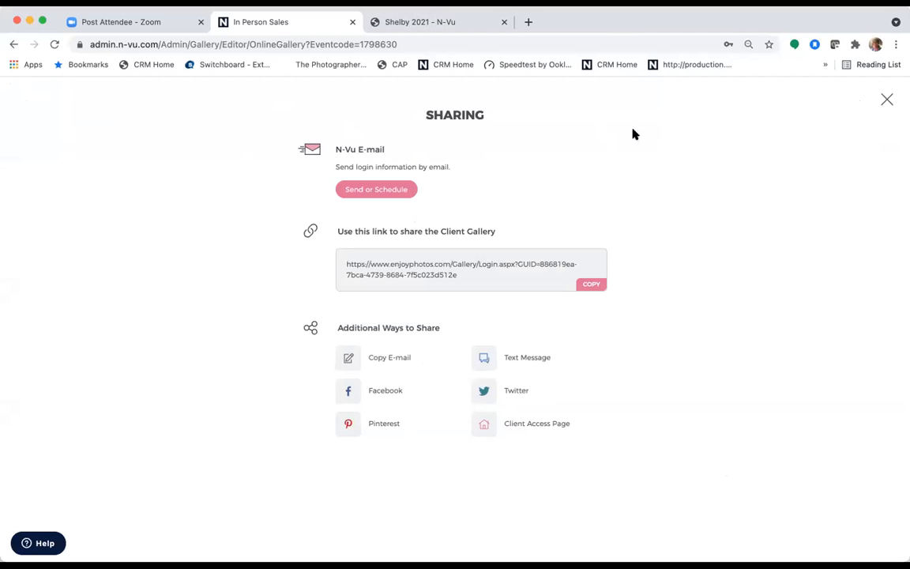
- Leave Sharing for the In Person Sales Event Dashboard, then go Back to Admin > Gallery Manager
{"action": "left_click", "coordinate": [887, 99]}
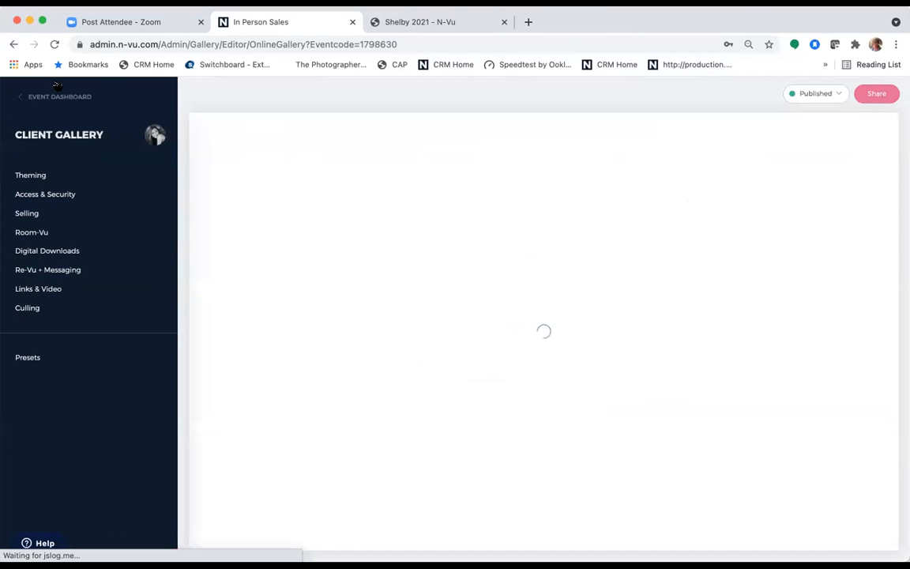
{"action": "left_click", "coordinate": [60, 97]}
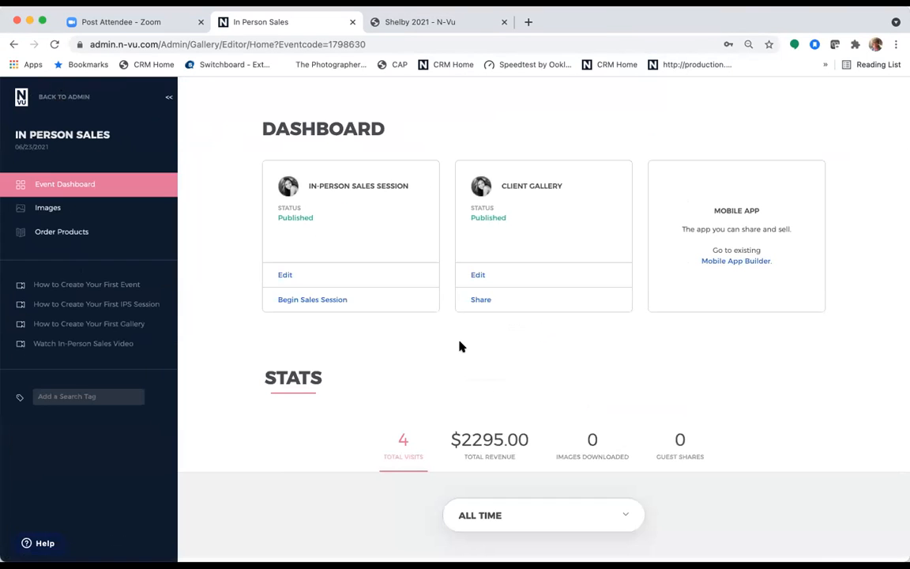
{"action": "left_click", "coordinate": [78, 99]}
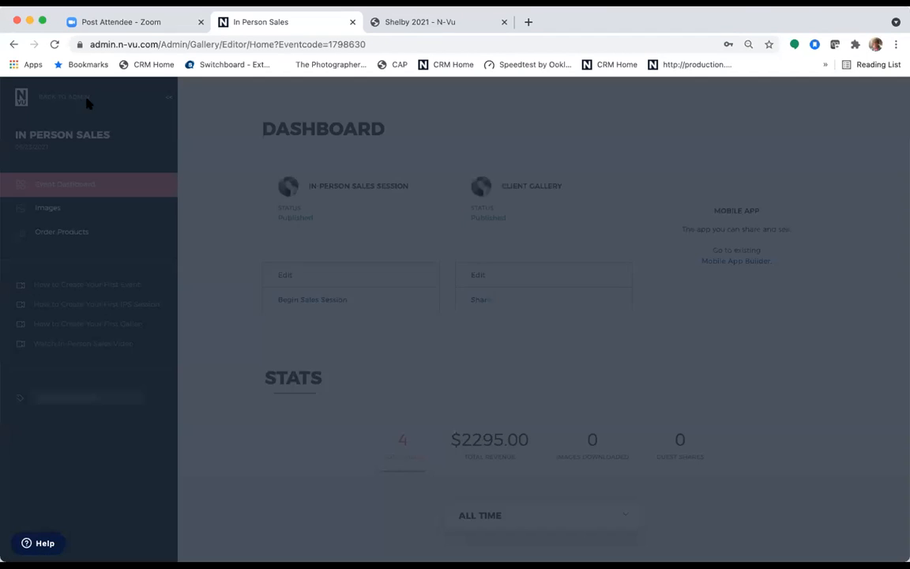
{"action": "left_click", "coordinate": [290, 331]}
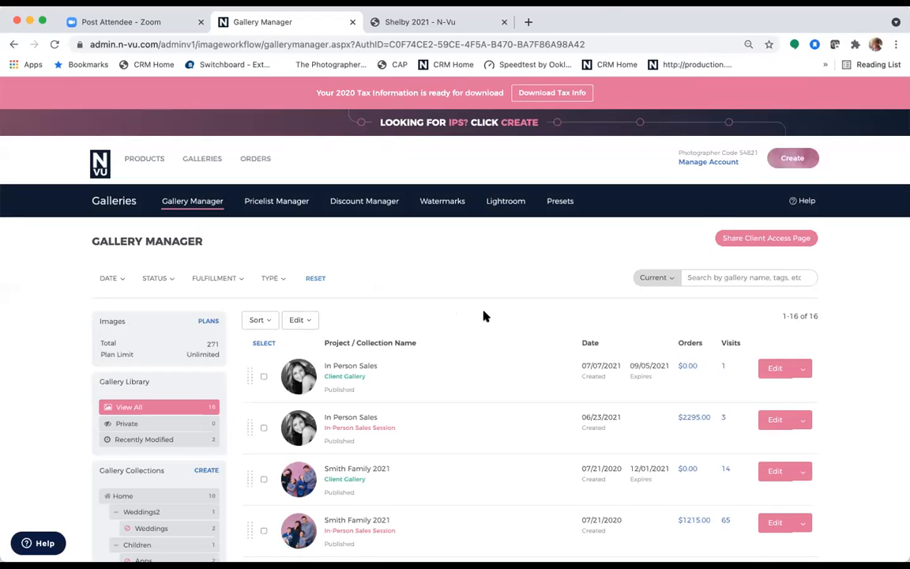
- Scroll through the 16 galleries to find the published In Person Sales Client Gallery
{"action": "scroll", "coordinate": [485, 316], "scroll_direction": "down", "scroll_amount": 3}
{"action": "scroll", "coordinate": [485, 314], "scroll_direction": "up", "scroll_amount": 3}
{"action": "scroll", "coordinate": [555, 417], "scroll_direction": "down", "scroll_amount": 3}
{"action": "scroll", "coordinate": [555, 419], "scroll_direction": "down", "scroll_amount": 2}
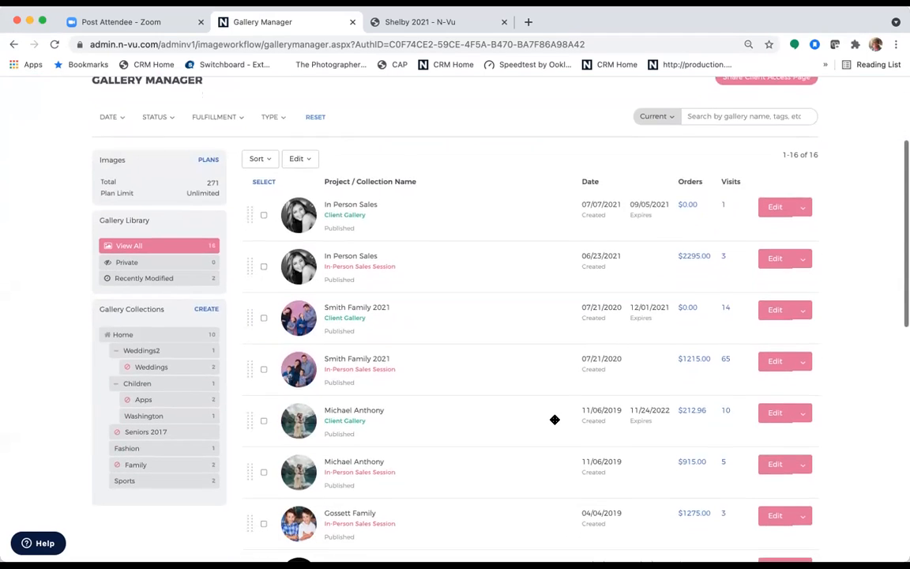
{"action": "scroll", "coordinate": [555, 419], "scroll_direction": "up", "scroll_amount": 5}
{"action": "scroll", "coordinate": [555, 419], "scroll_direction": "up", "scroll_amount": 1}
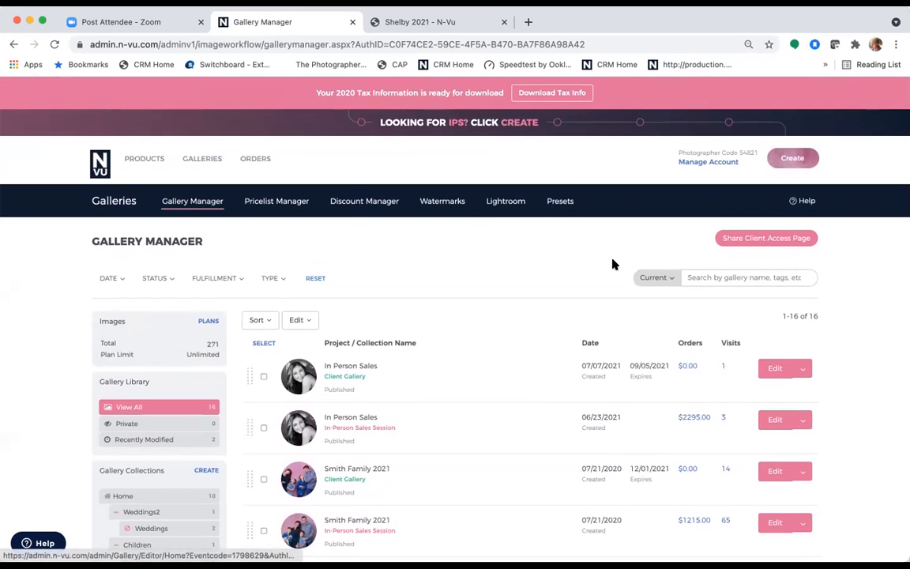
- Open the In Person Sales gallery's dashboard, then go back to the Admin home page
{"action": "mouse_move", "coordinate": [203, 157]}
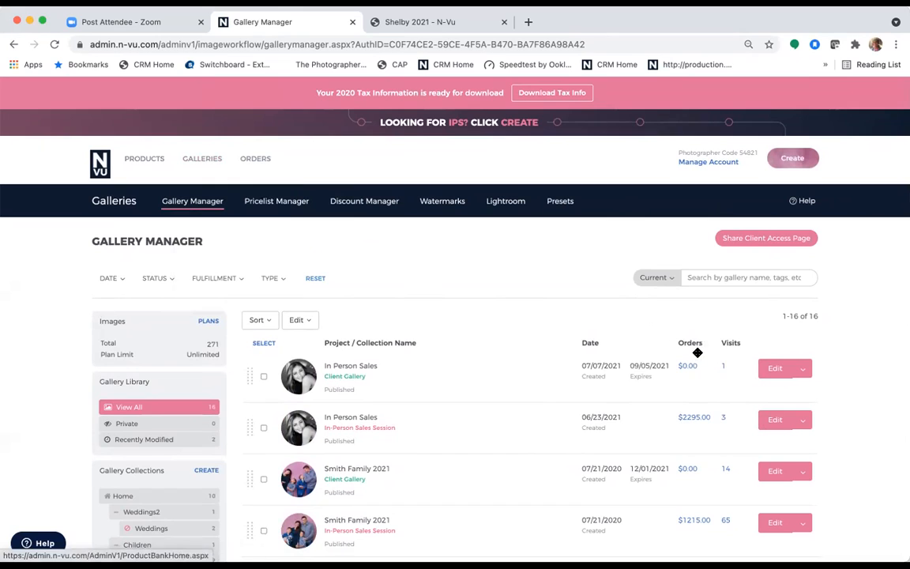
{"action": "left_click", "coordinate": [775, 370]}
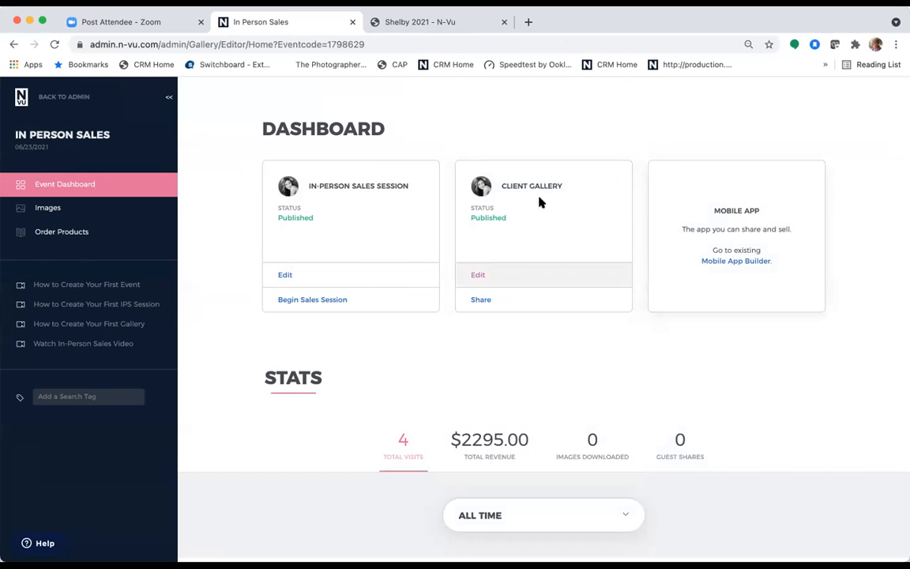
{"action": "left_click", "coordinate": [63, 95]}
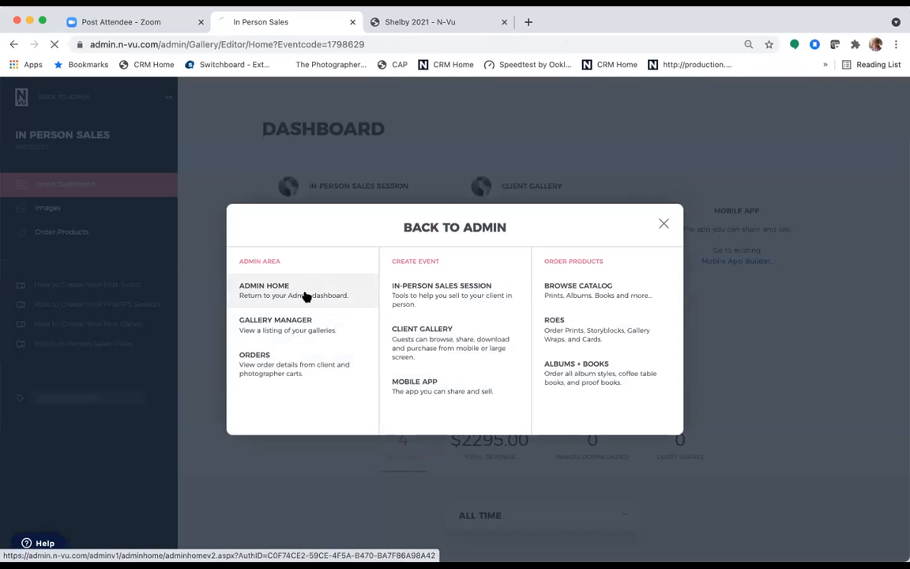
{"action": "left_click", "coordinate": [306, 297]}
- Create an In-Person Sales Session event named 'test' and upload its images at original resolution
{"action": "mouse_move", "coordinate": [237, 161]}
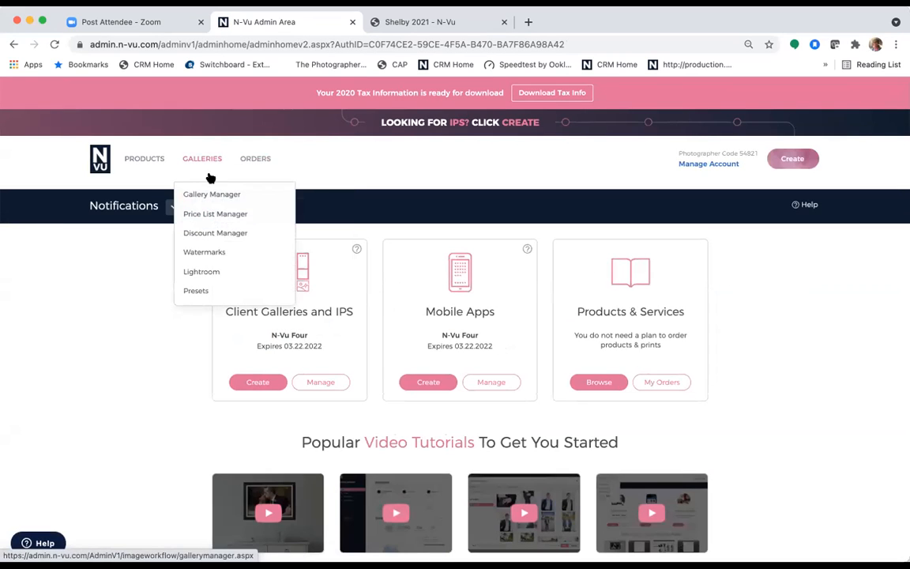
{"action": "mouse_move", "coordinate": [802, 160]}
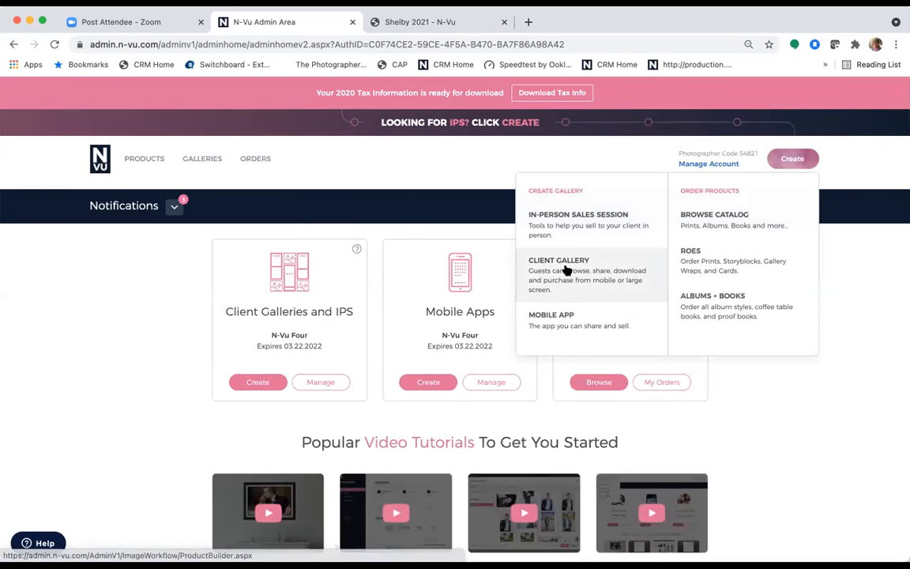
{"action": "left_click", "coordinate": [584, 216]}
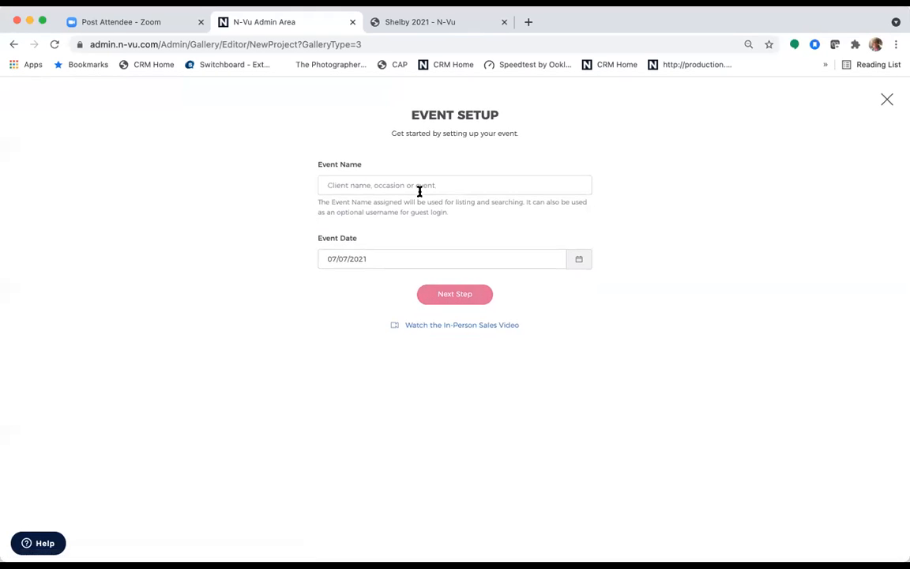
{"action": "left_click", "coordinate": [420, 188]}
{"action": "type", "text": "tes"}
{"action": "left_click", "coordinate": [442, 292]}
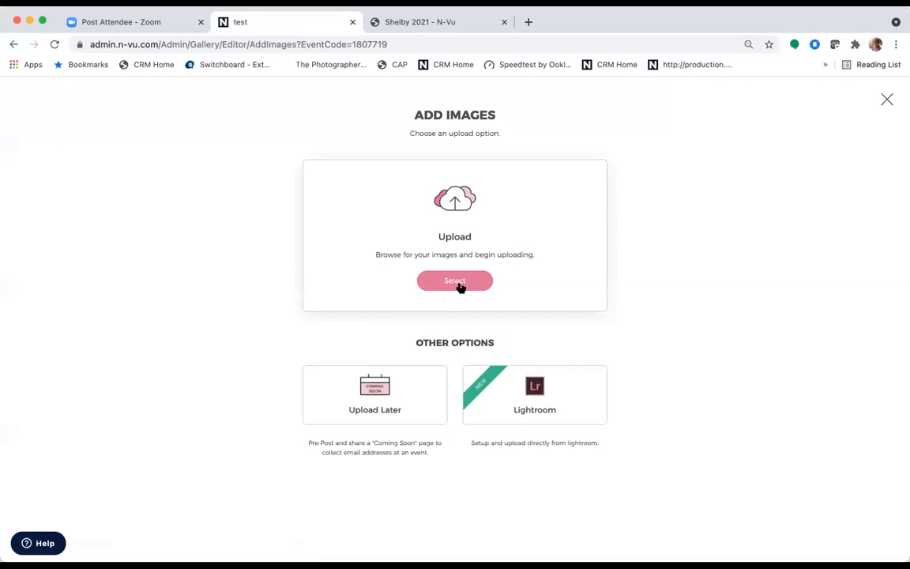
{"action": "left_click", "coordinate": [459, 282]}
{"action": "left_click", "coordinate": [386, 185]}
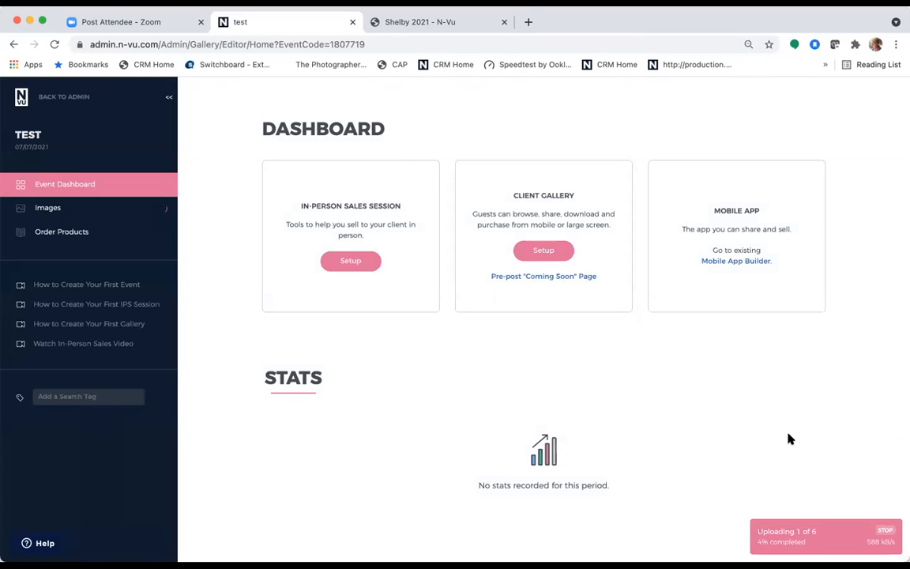
- Start the session setup and enter the client's first name, last name and e-mail
{"action": "left_click", "coordinate": [350, 262]}
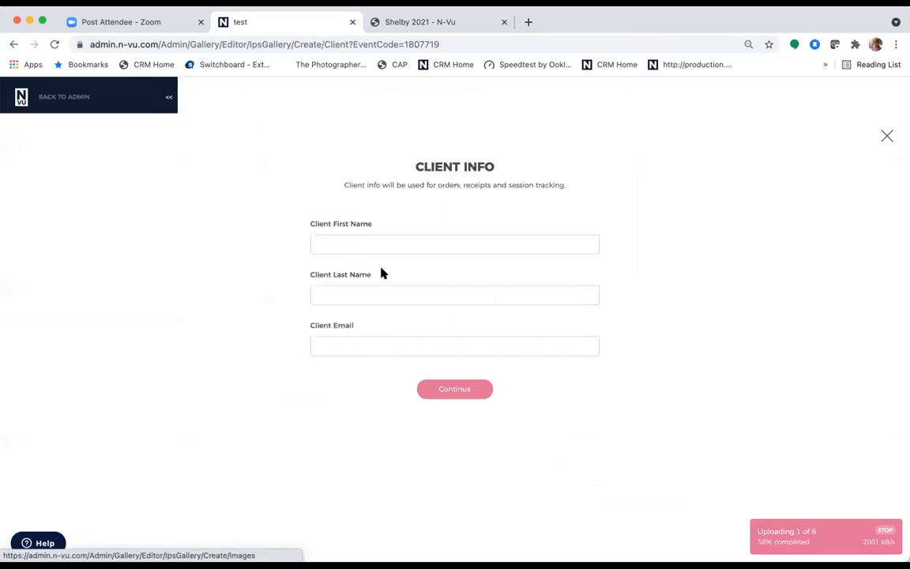
{"action": "left_click", "coordinate": [395, 207]}
{"action": "type", "text": "testing"}
{"action": "left_click", "coordinate": [392, 256]}
{"action": "type", "text": "testi"}
{"action": "left_click", "coordinate": [390, 307]}
{"action": "type", "text": "tea"}
{"action": "key", "text": "BackSpace"}
{"action": "type", "text": "st"}
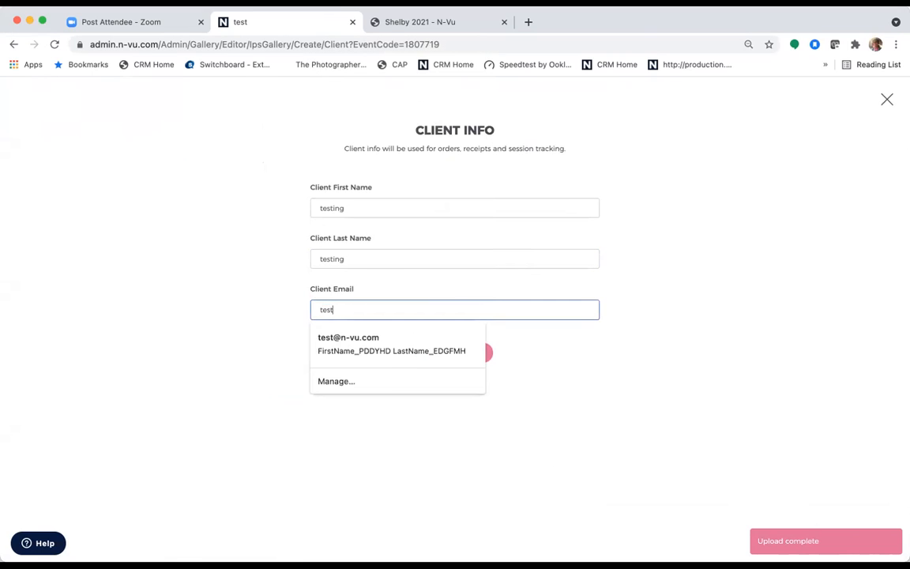
{"action": "left_click", "coordinate": [383, 353]}
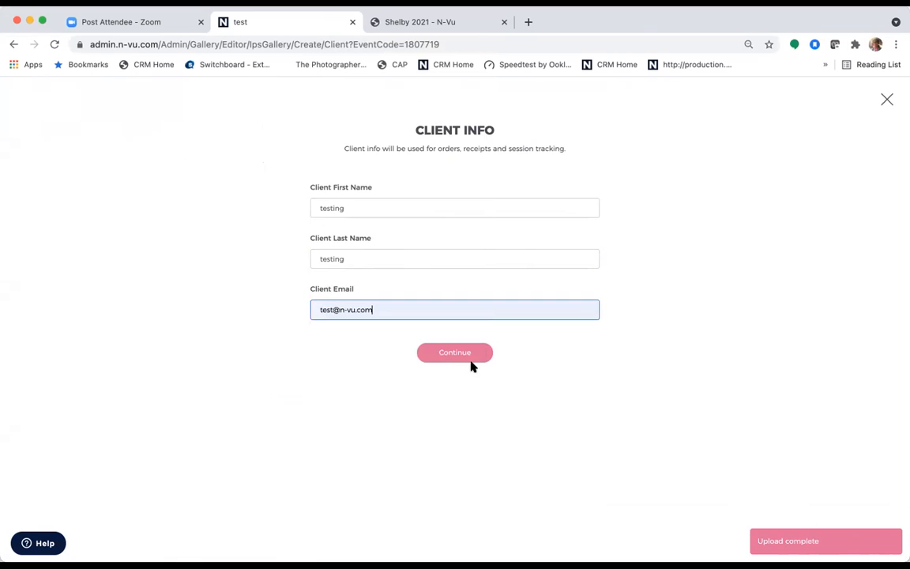
{"action": "left_click", "coordinate": [467, 356]}
- Skip presets and build the slideshow from all six uploaded images
{"action": "left_click", "coordinate": [440, 280]}
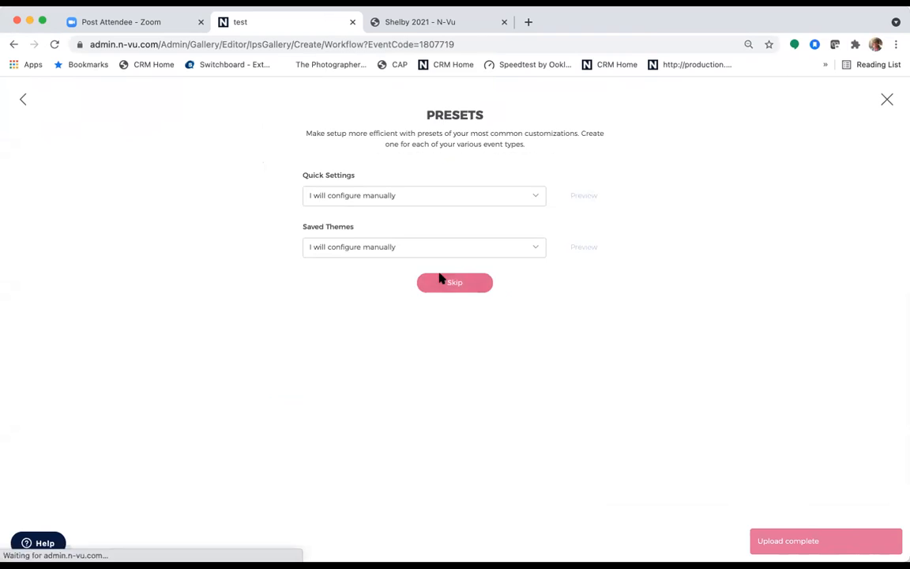
{"action": "left_click", "coordinate": [449, 471]}
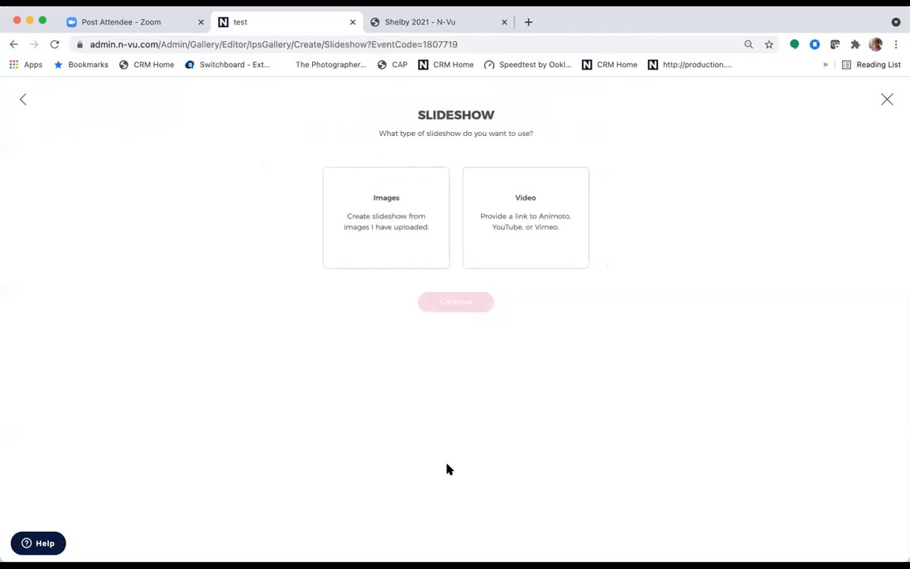
{"action": "left_click", "coordinate": [406, 240]}
{"action": "left_click", "coordinate": [451, 303]}
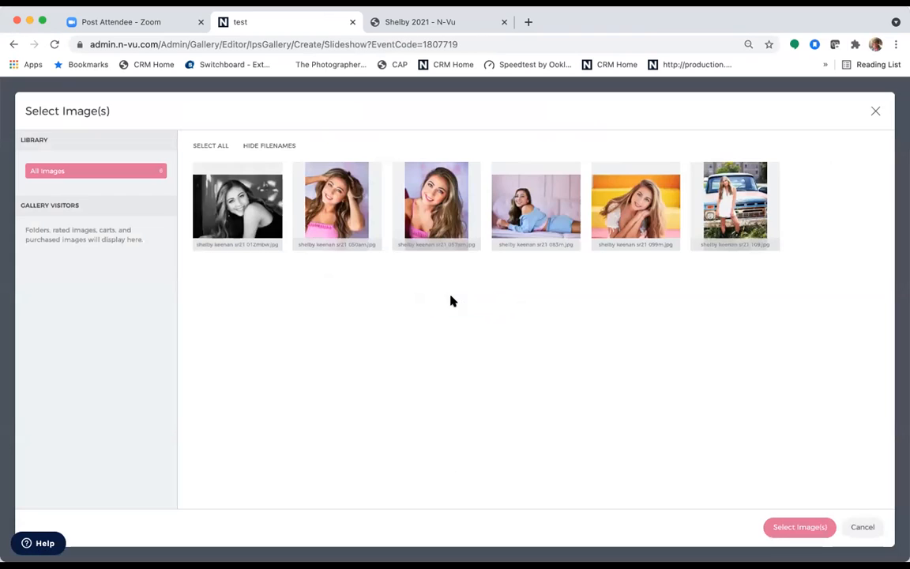
{"action": "left_click", "coordinate": [204, 147]}
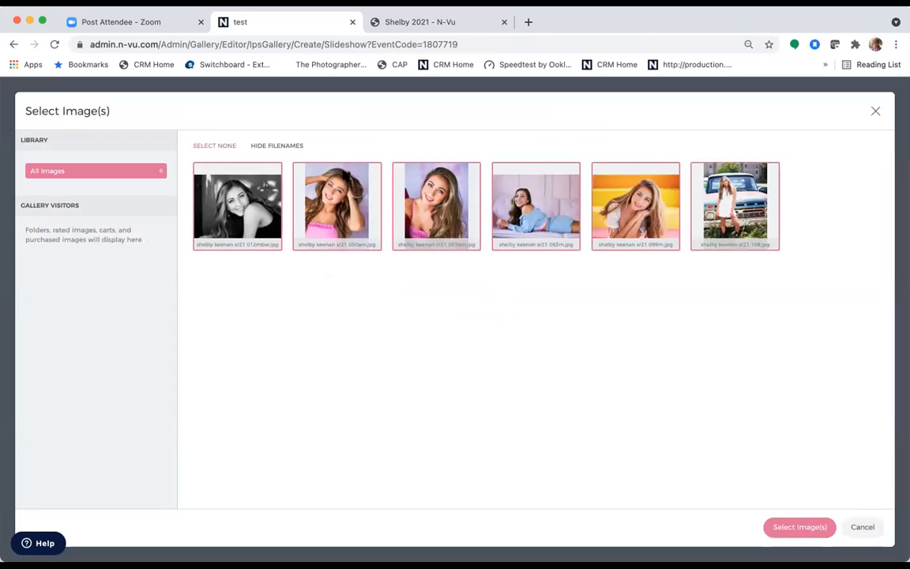
{"action": "left_click", "coordinate": [800, 526]}
- Choose Yes/No rating, keep the selling settings, and finish setup without calibrating
{"action": "left_click", "coordinate": [277, 262]}
{"action": "left_click", "coordinate": [480, 483]}
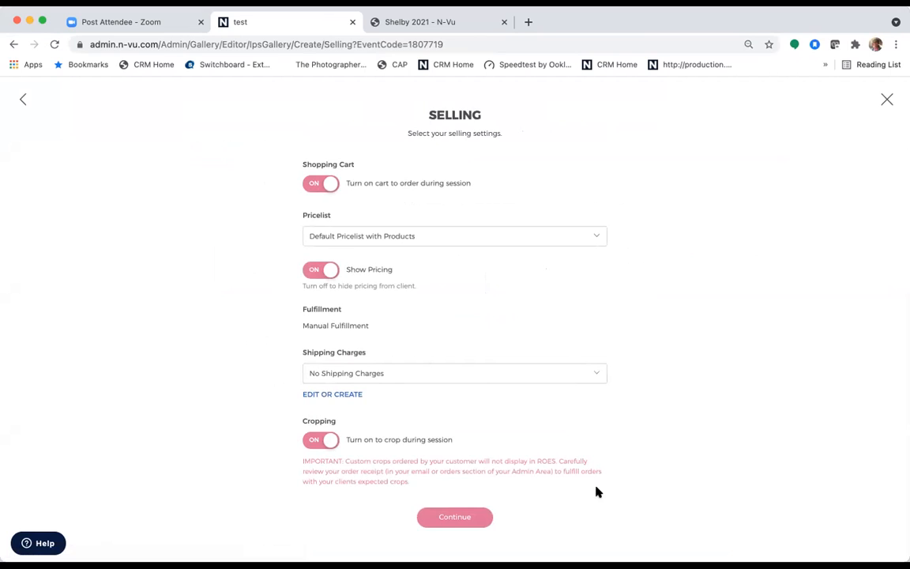
{"action": "left_click", "coordinate": [450, 516]}
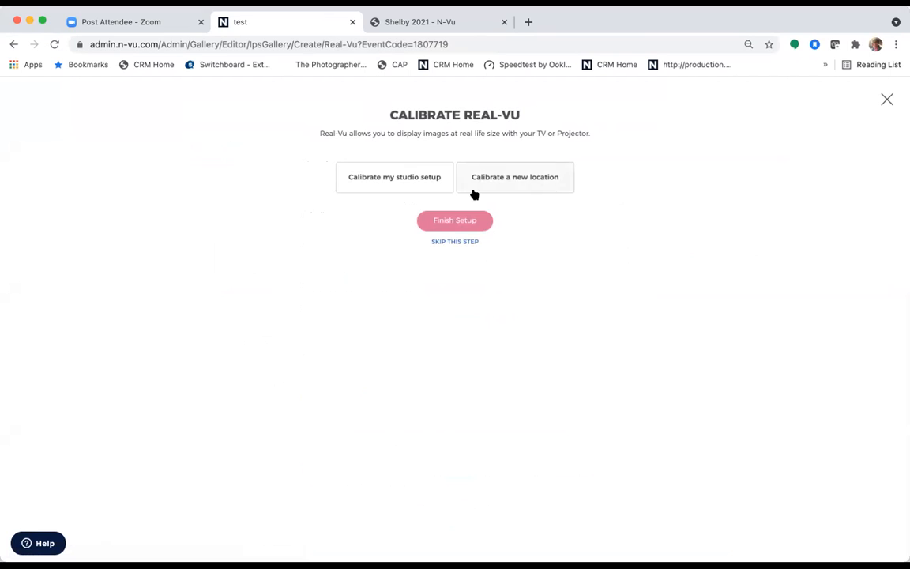
{"action": "left_click", "coordinate": [455, 222]}
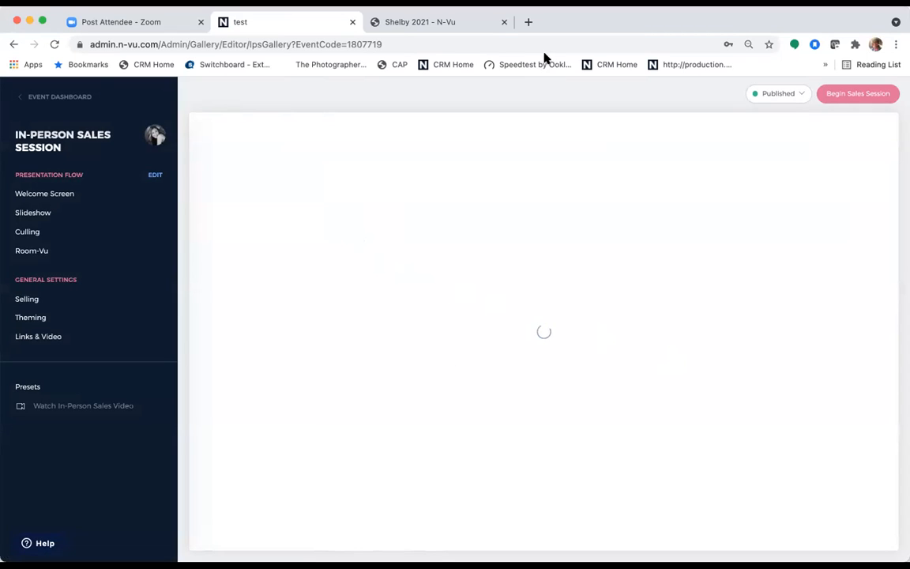
- Launch the sales session fullscreen on a single screen and move to the photo grid
{"action": "left_click", "coordinate": [847, 96]}
{"action": "left_click", "coordinate": [456, 401]}
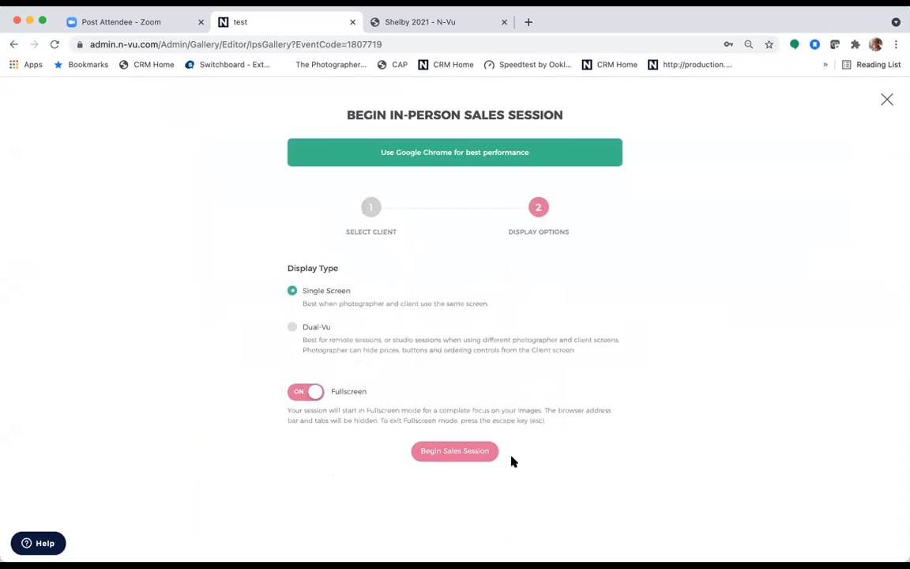
{"action": "left_click", "coordinate": [452, 452]}
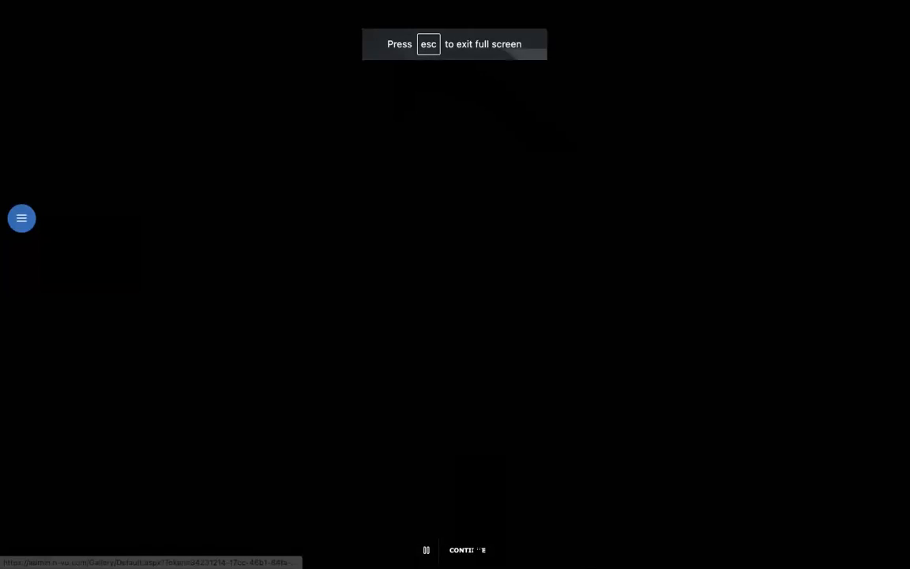
{"action": "left_click", "coordinate": [473, 550]}
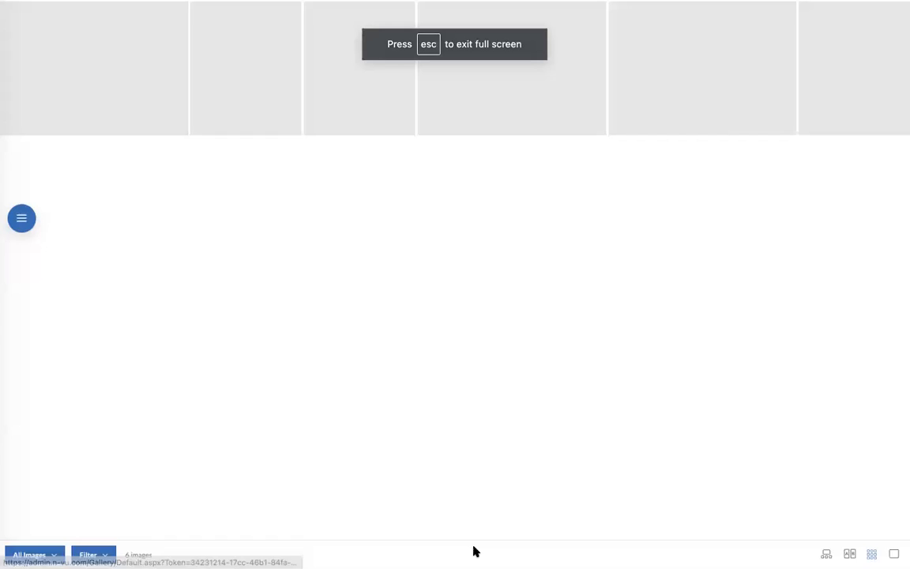
- Favourite the black-and-white portrait and give the third, fourth and sixth photos smiley ratings
{"action": "left_click", "coordinate": [159, 12]}
{"action": "left_click", "coordinate": [328, 127]}
{"action": "left_click", "coordinate": [472, 127]}
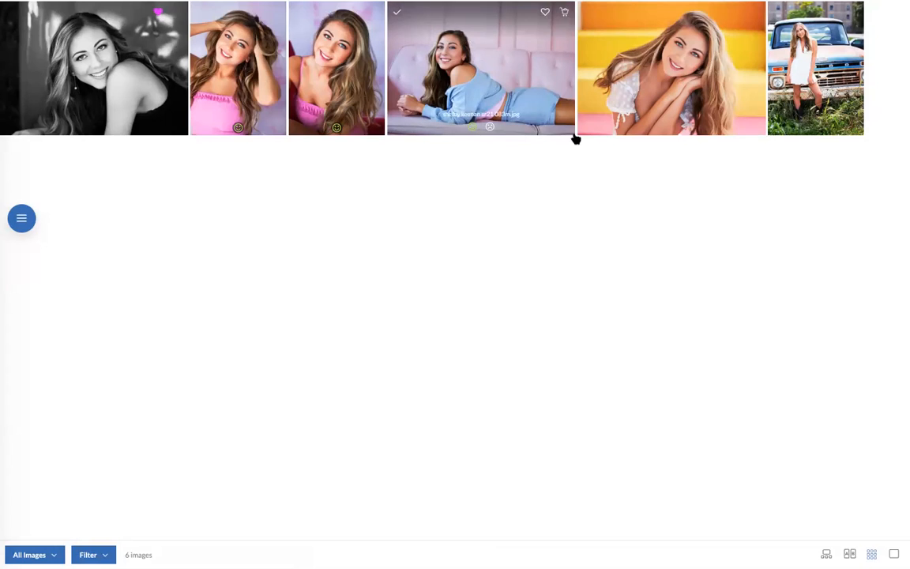
{"action": "left_click", "coordinate": [807, 126]}
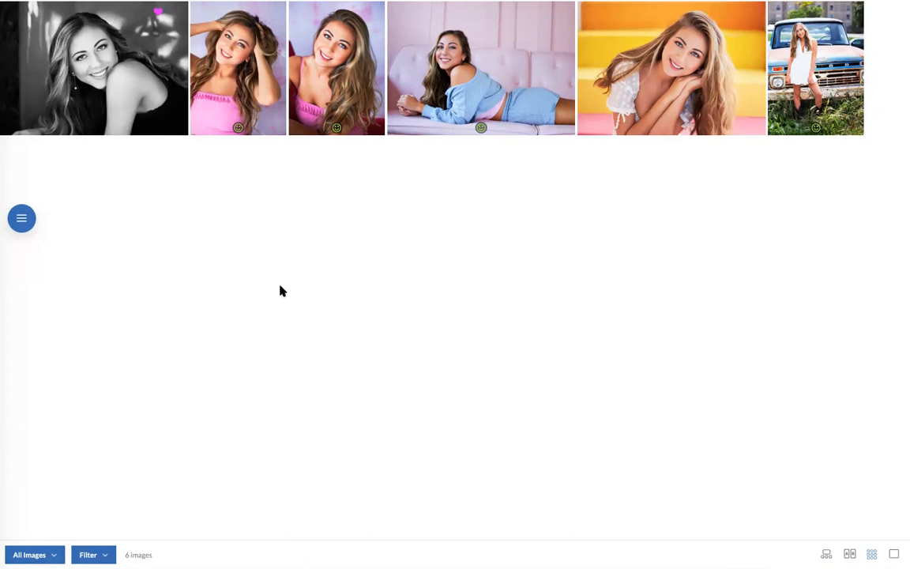
- Leave the presentation through the side menu and return to the event dashboard
{"action": "left_click", "coordinate": [21, 218]}
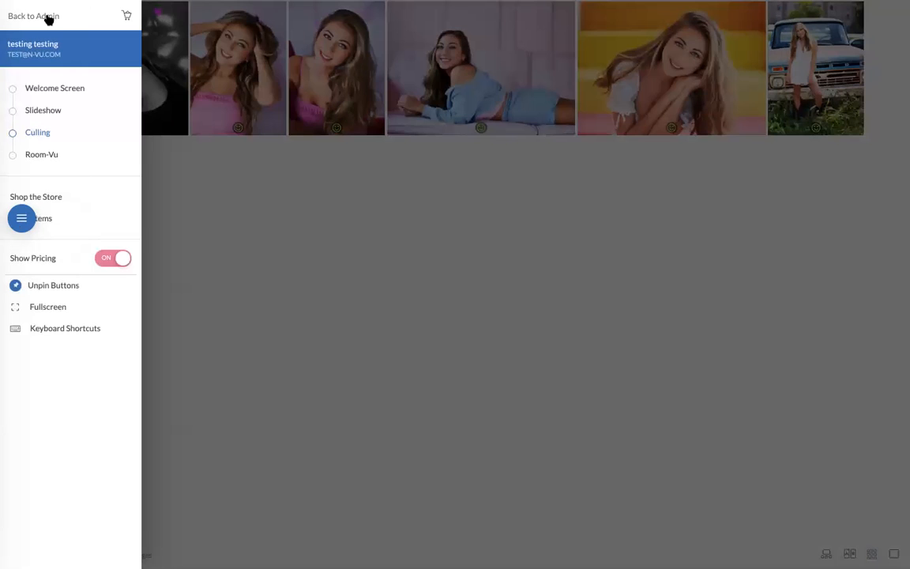
{"action": "left_click", "coordinate": [48, 18]}
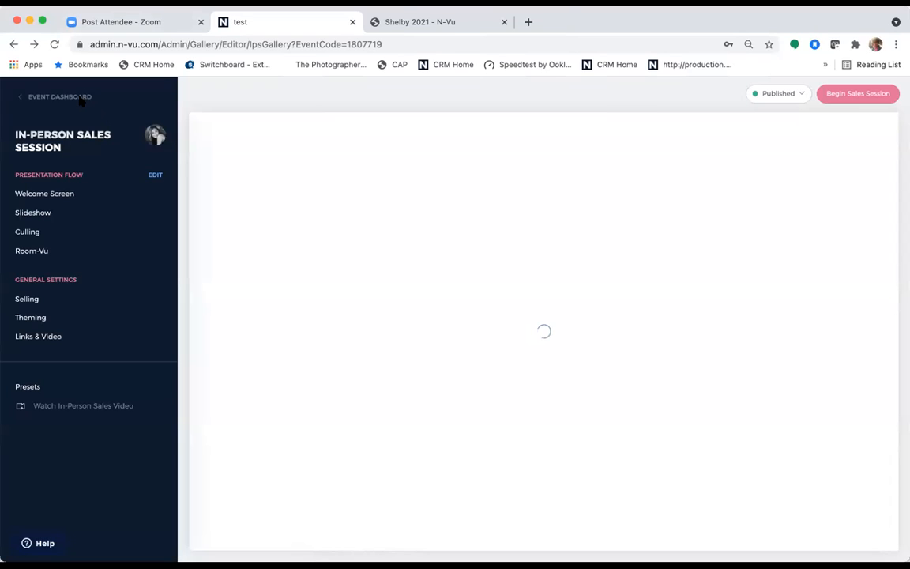
{"action": "left_click", "coordinate": [81, 98]}
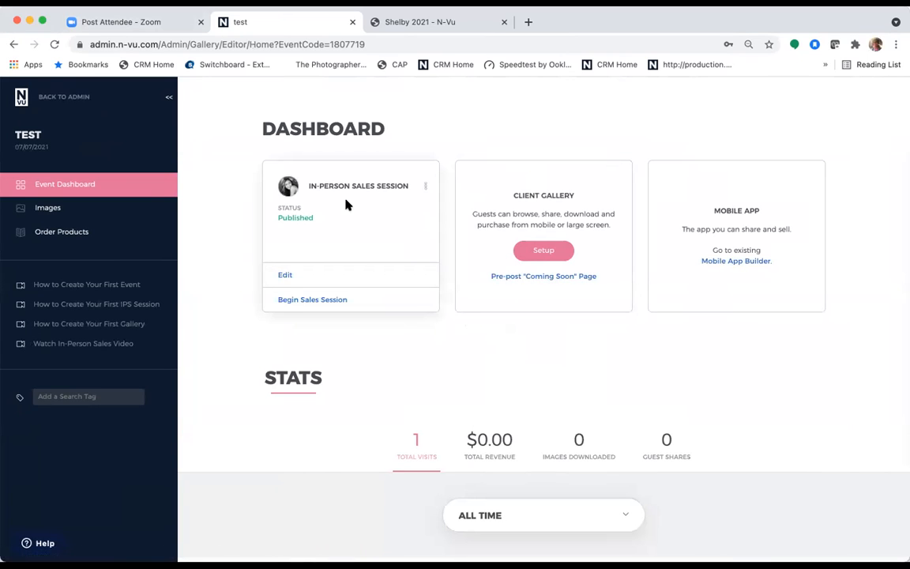
- Base the gallery on client choices: new favourites category, All Images hidden, Yes-rated images included
{"action": "left_click", "coordinate": [539, 251]}
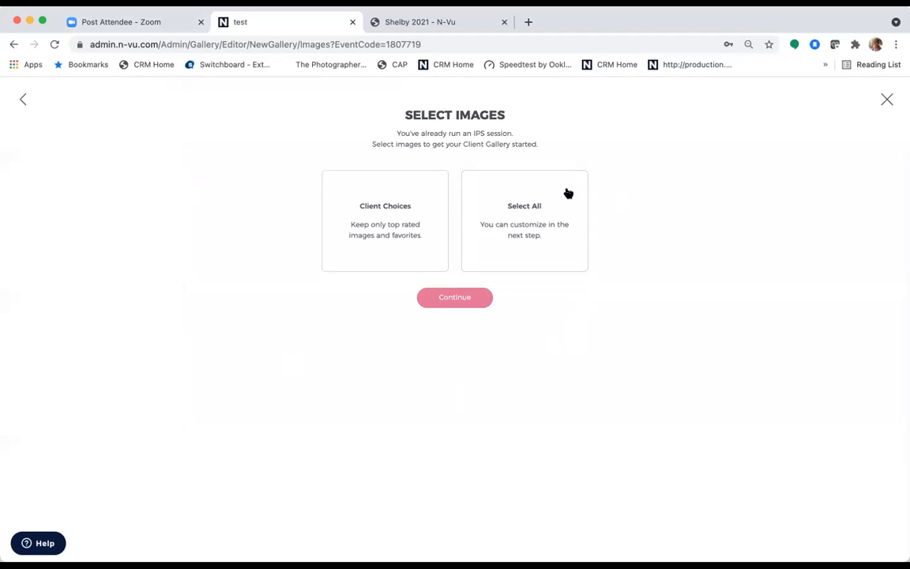
{"action": "left_click", "coordinate": [387, 234]}
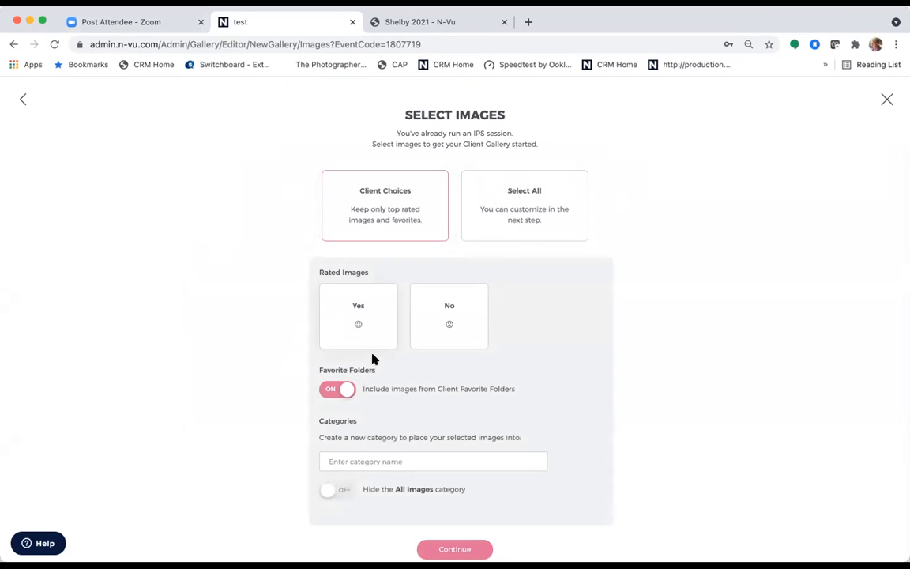
{"action": "scroll", "coordinate": [387, 403], "scroll_direction": "down", "scroll_amount": 1}
{"action": "left_click", "coordinate": [378, 431]}
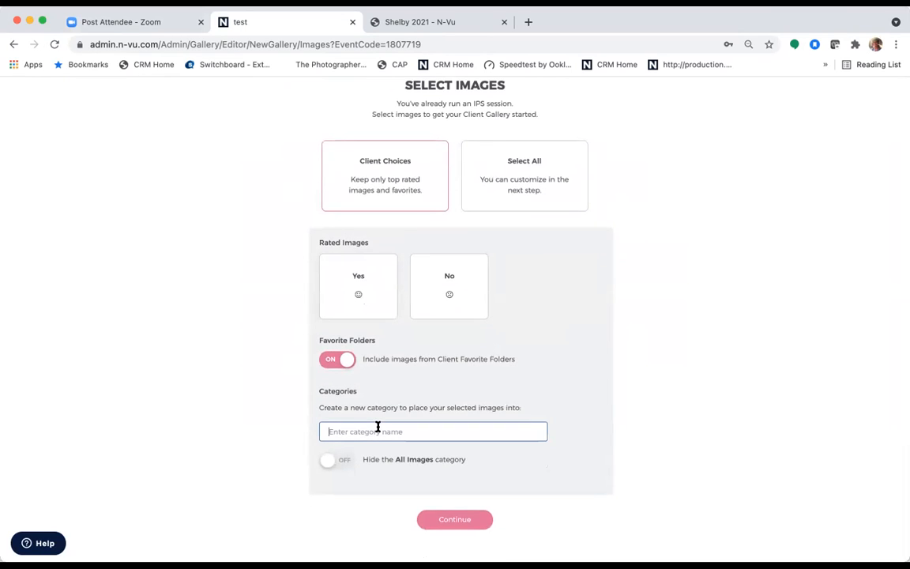
{"action": "type", "text": "Cindy's Favs"}
{"action": "left_click", "coordinate": [327, 461]}
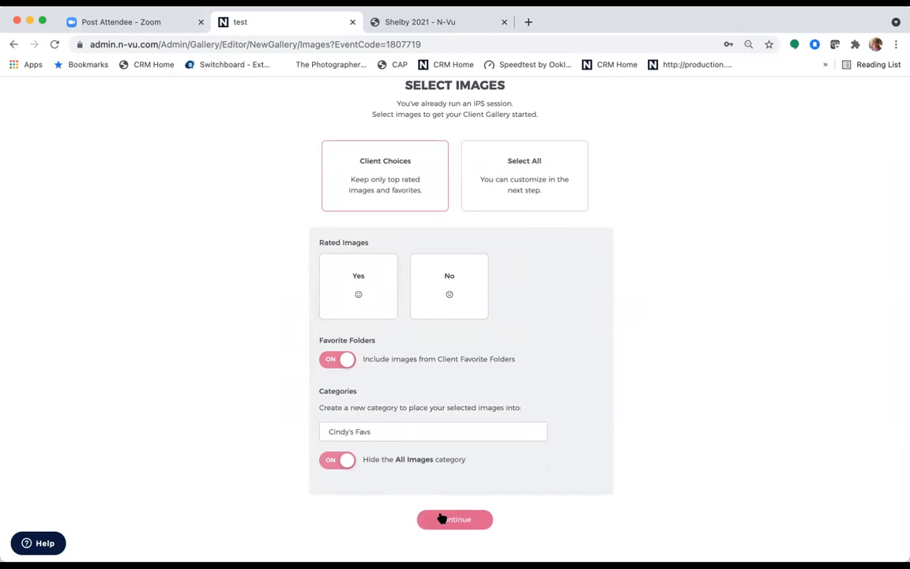
{"action": "left_click", "coordinate": [348, 263]}
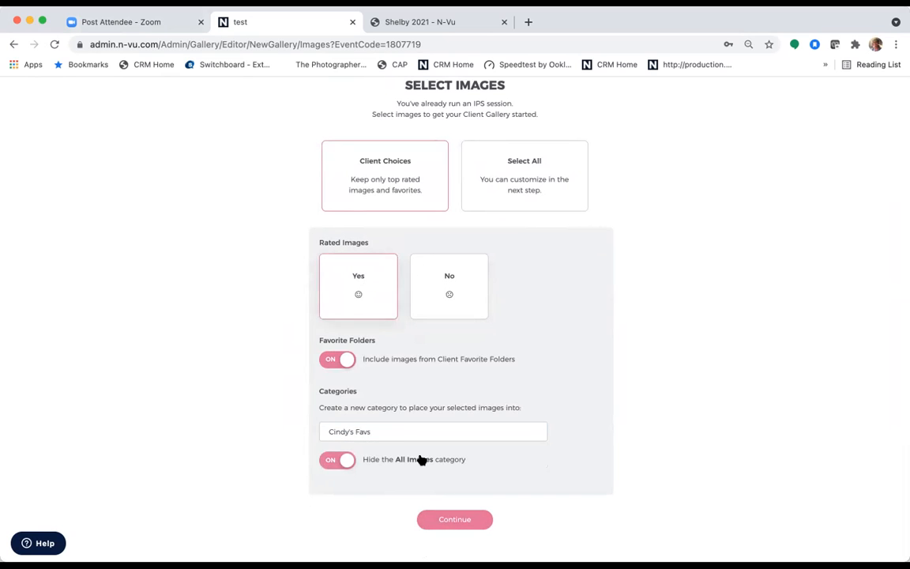
{"action": "left_click", "coordinate": [462, 525]}
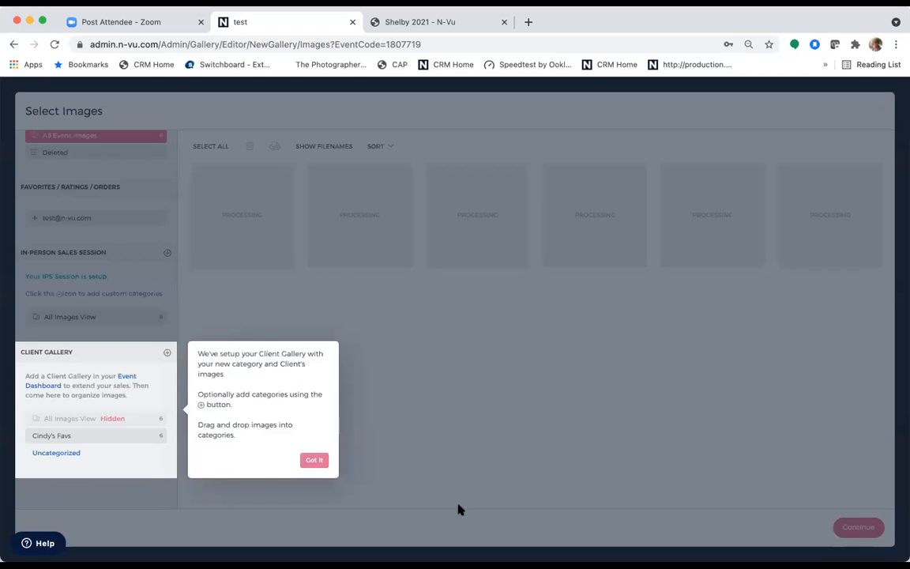
- Accept default image selection, presets, access, security and selling settings, then finish with 60-day expiration
{"action": "left_click", "coordinate": [314, 460]}
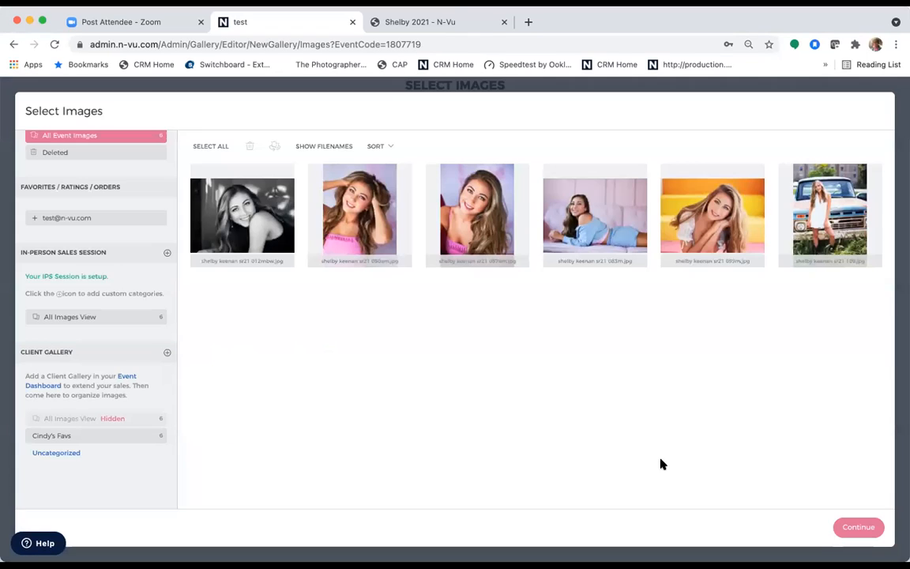
{"action": "left_click", "coordinate": [857, 527]}
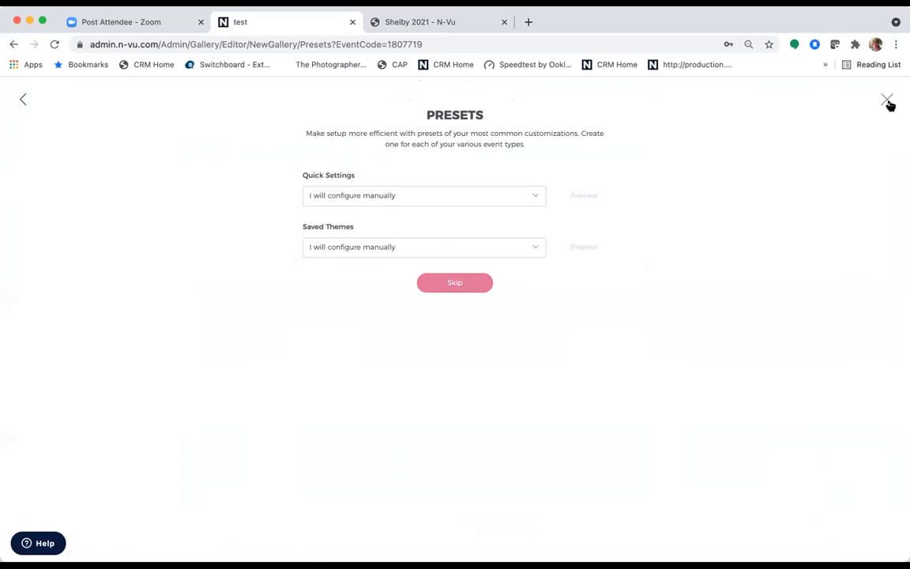
{"action": "left_click", "coordinate": [465, 285]}
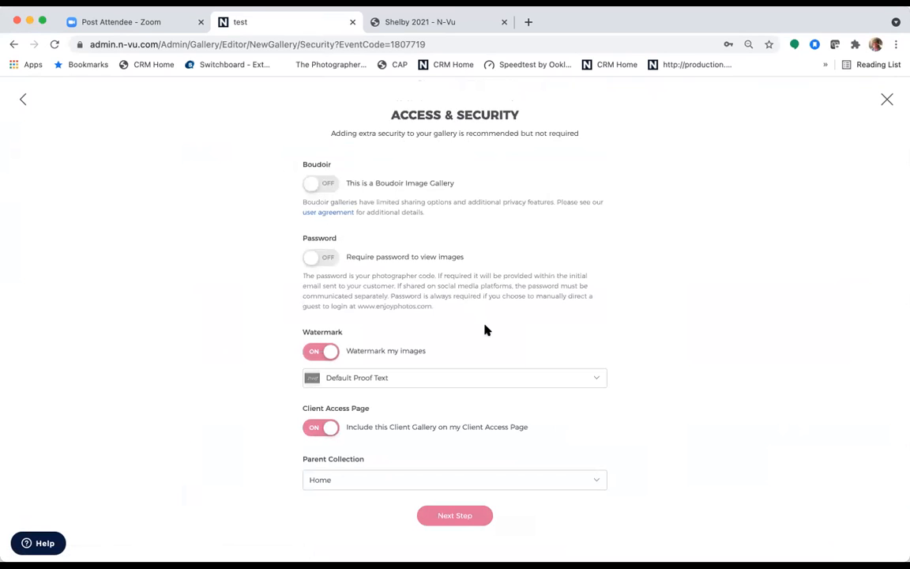
{"action": "left_click", "coordinate": [445, 516]}
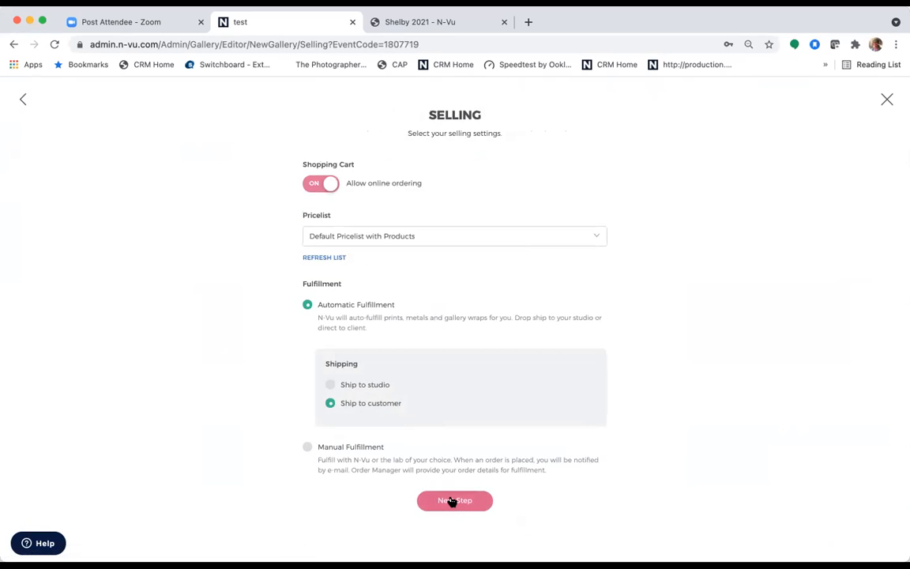
{"action": "left_click", "coordinate": [452, 501]}
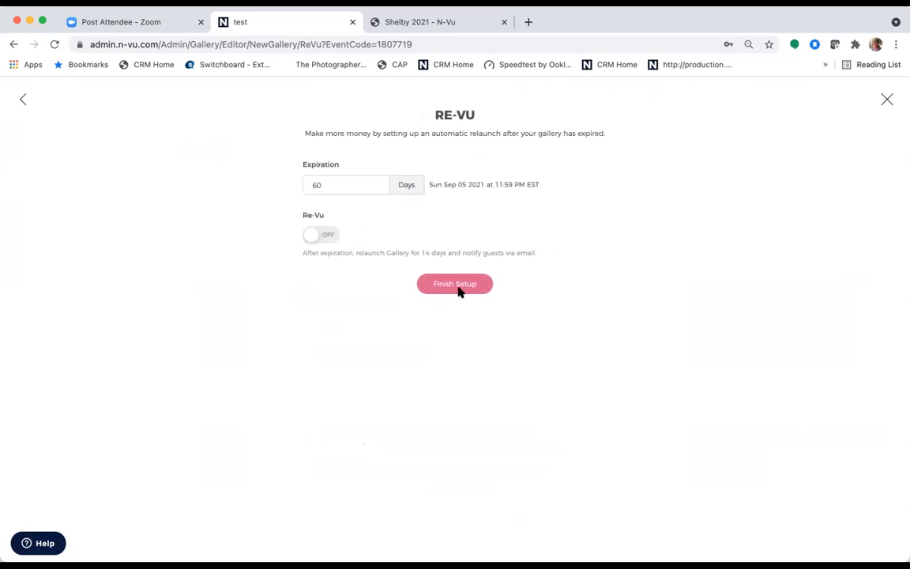
{"action": "left_click", "coordinate": [460, 289]}
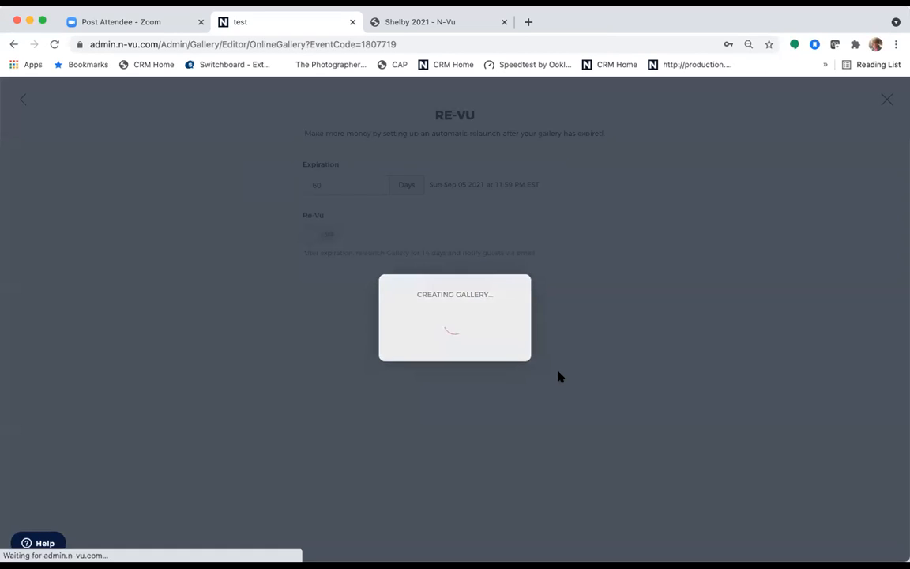